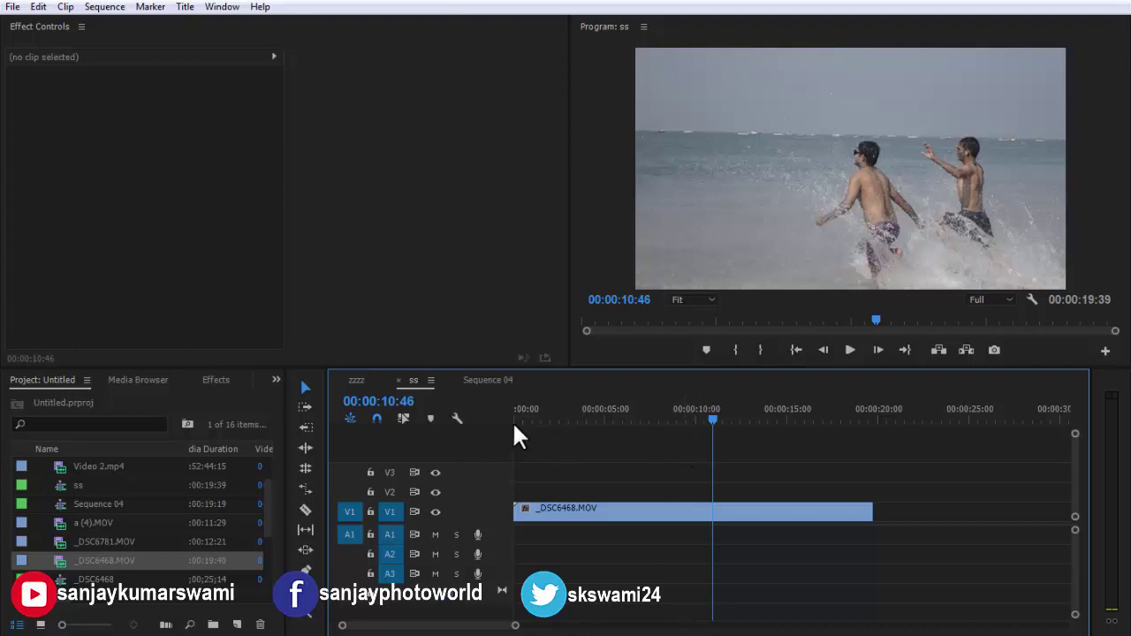
# Step: Play and scrub the sequence, then select _DSC6468.MOV on V1 to show its Motion, Opacity and Time Remapping settings
pyautogui.click(674, 415)
pyautogui.press('space')
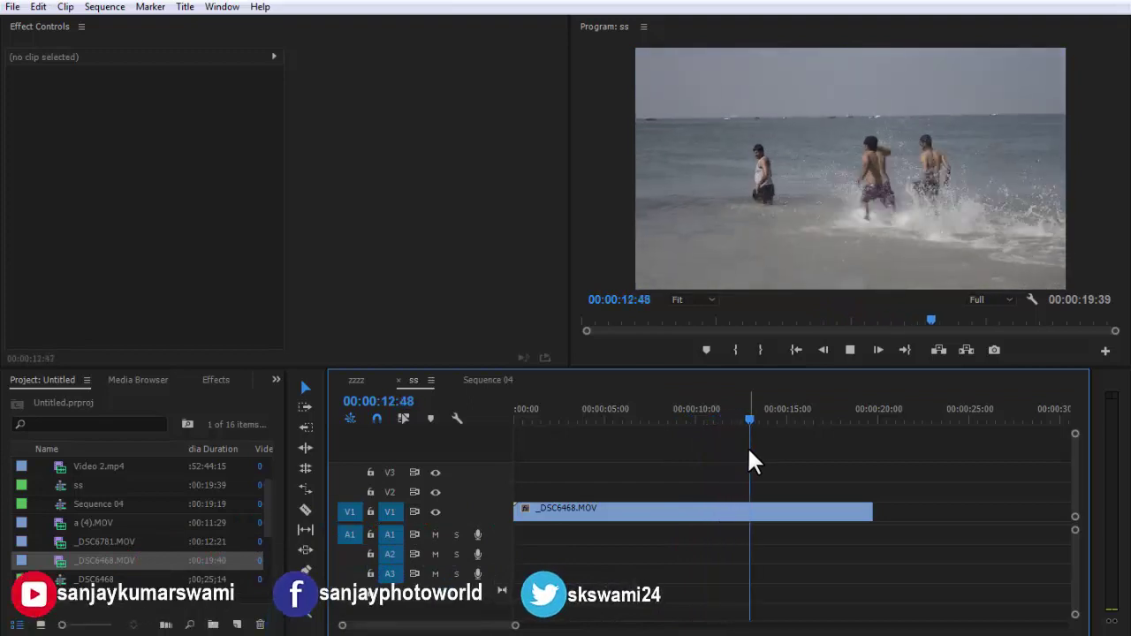
pyautogui.press('space')
pyautogui.moveTo(713, 420); pyautogui.dragTo(715, 430)
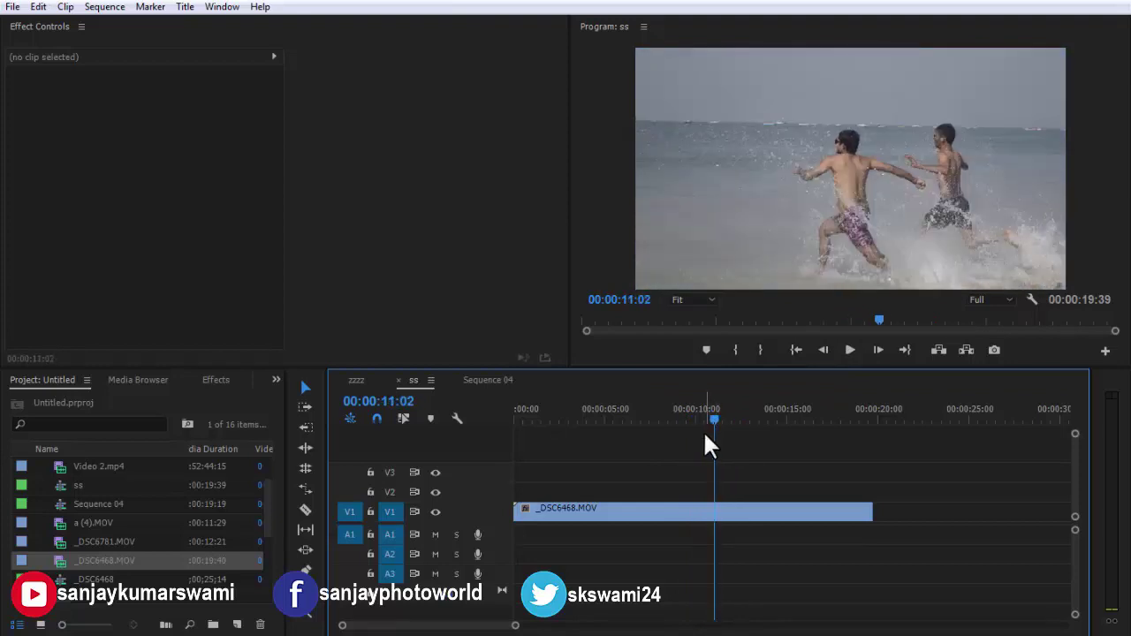
pyautogui.click(610, 510)
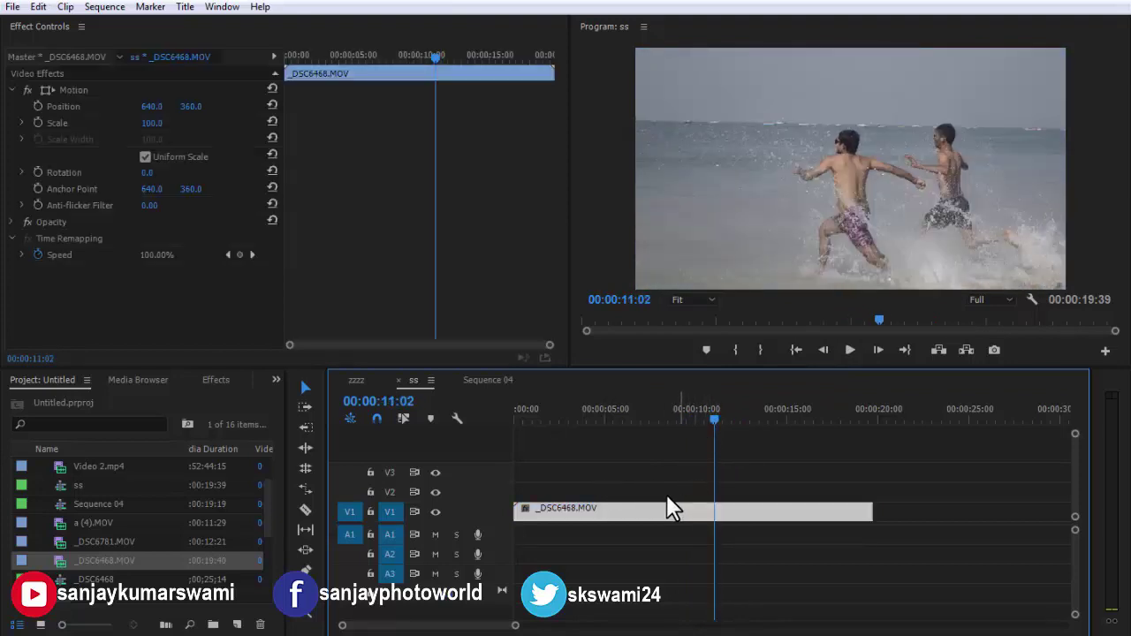
# Step: Apply a Frame Hold with Hold On kept at Source Timecode to the beach clip
pyautogui.click(67, 7)
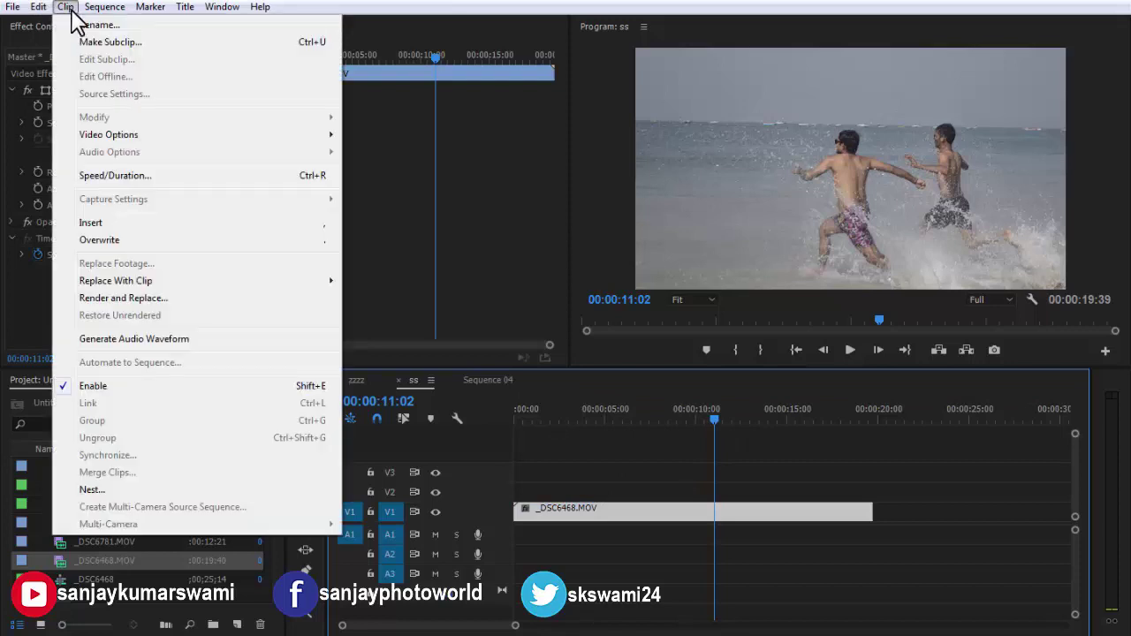
pyautogui.moveTo(137, 139)
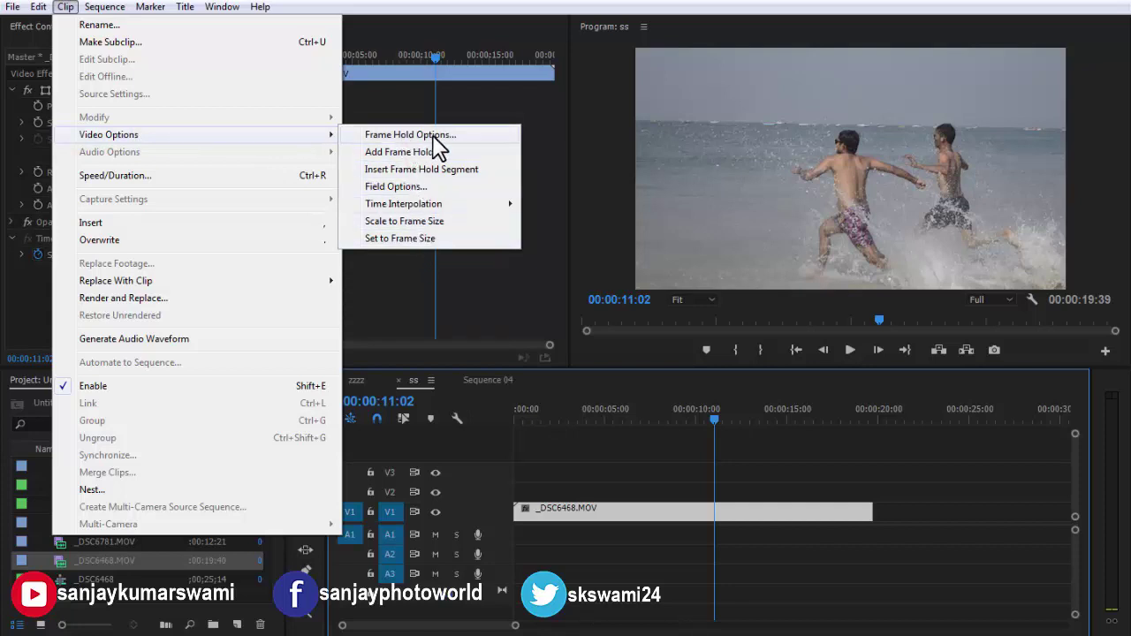
pyautogui.click(462, 136)
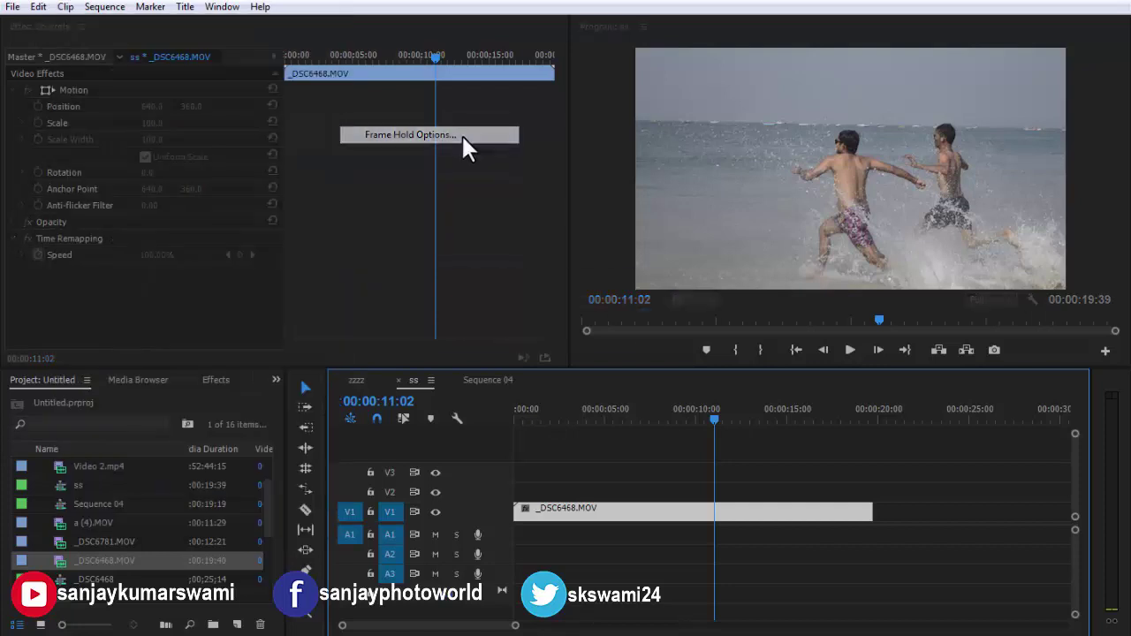
pyautogui.moveTo(564, 284); pyautogui.dragTo(462, 159)
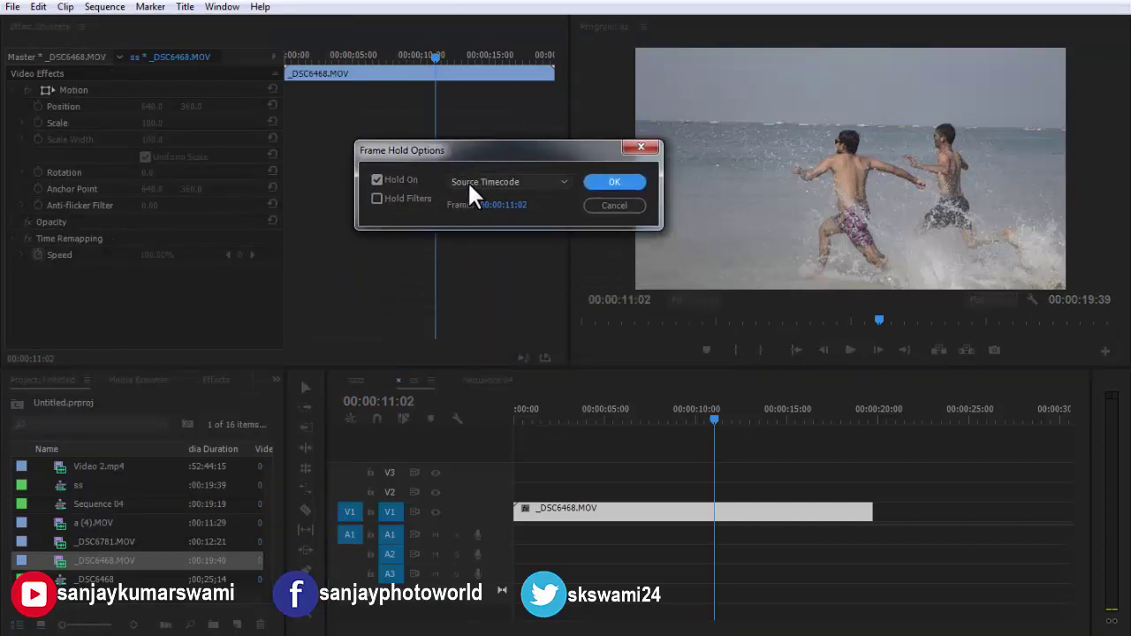
pyautogui.click(470, 182)
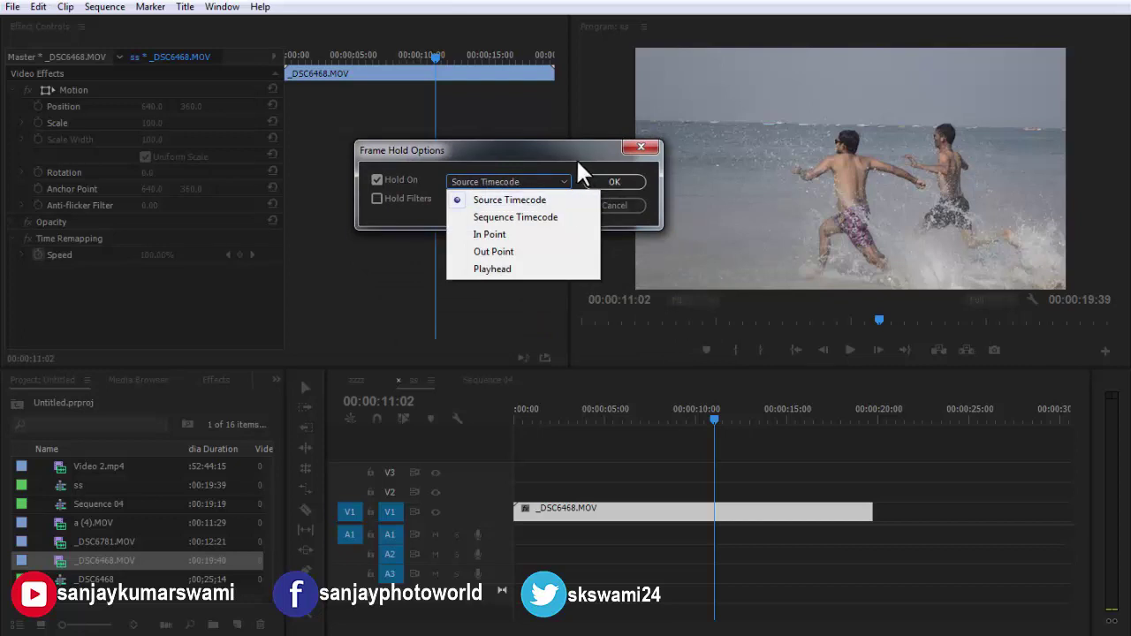
pyautogui.click(592, 180)
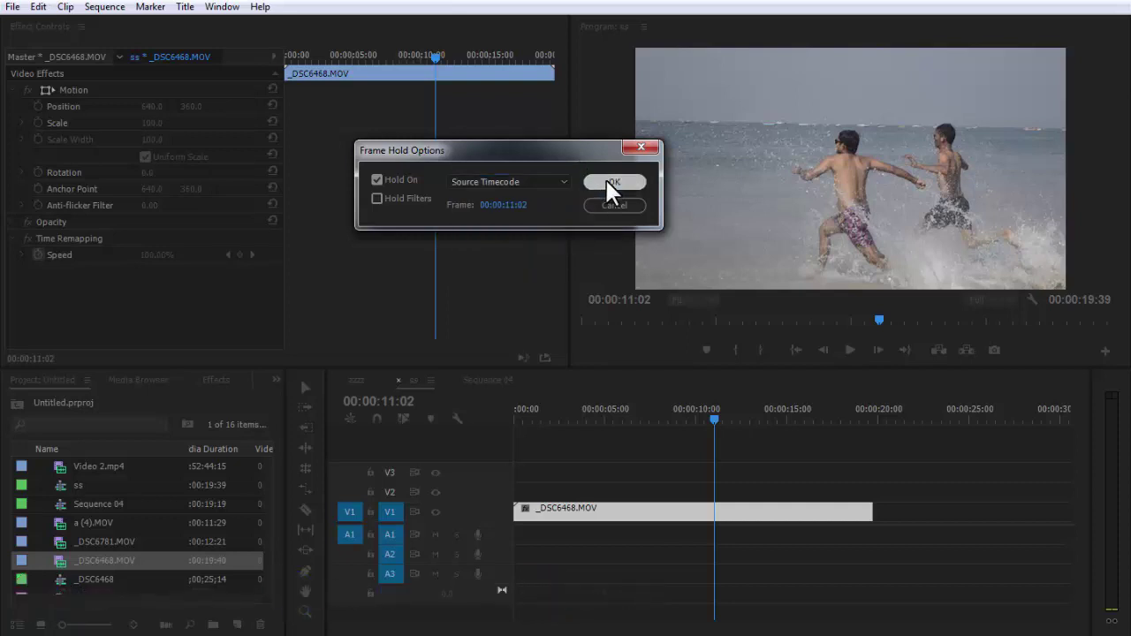
pyautogui.click(606, 181)
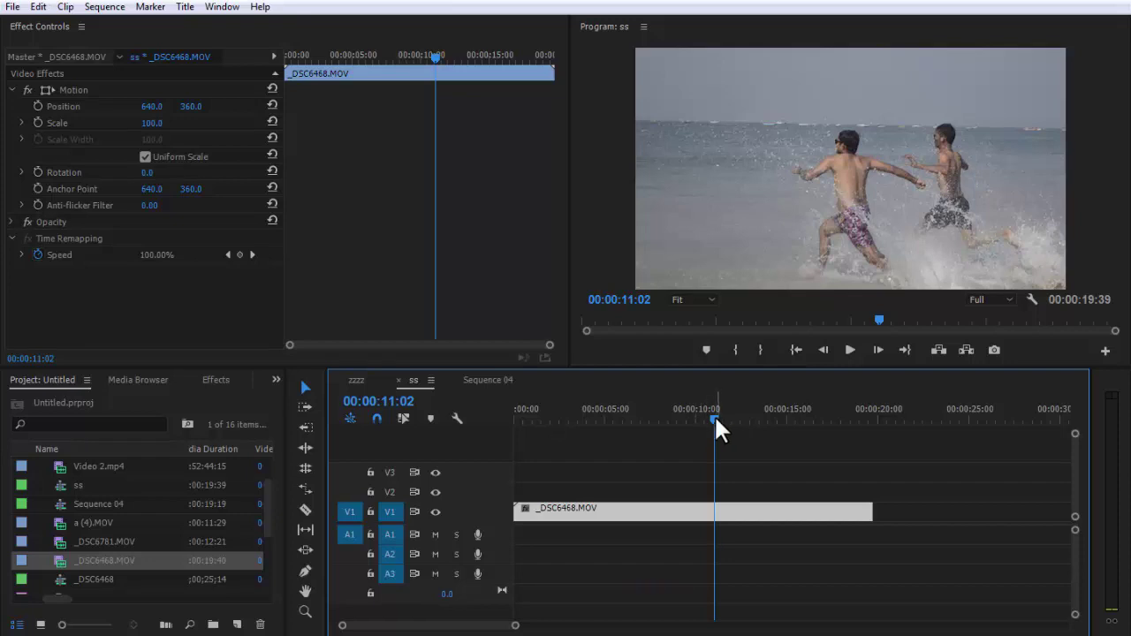
# Step: Scrub the playhead around to 00:00:11:05 to check the held frame
pyautogui.moveTo(714, 417)
pyautogui.mouseDown()
pyautogui.moveTo(624, 424)
pyautogui.moveTo(818, 423)
pyautogui.mouseUp()
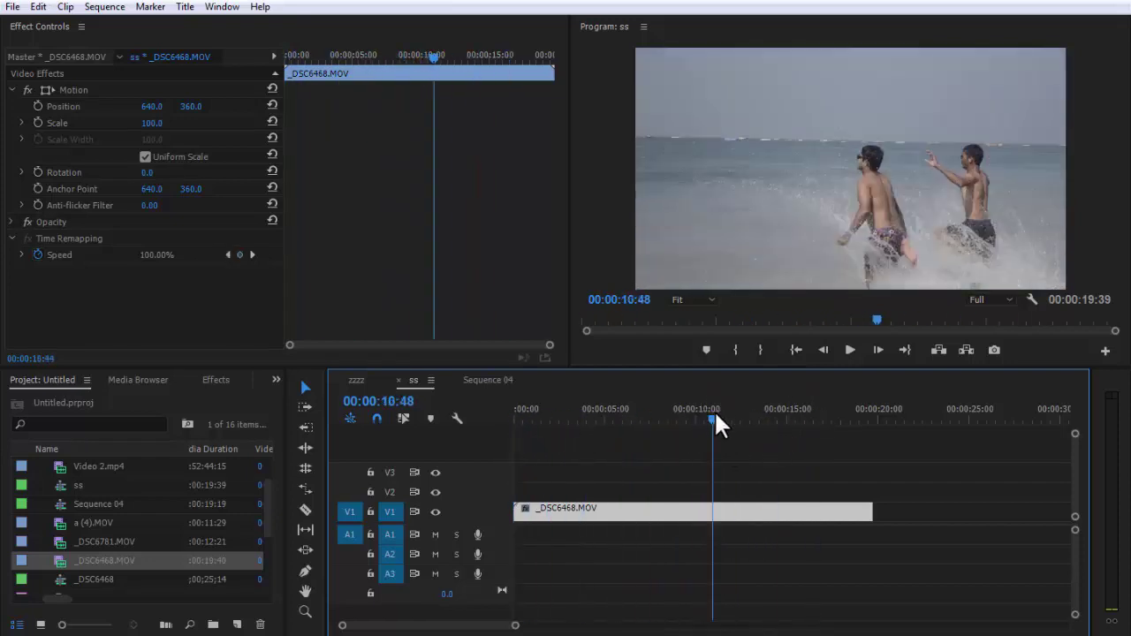
pyautogui.click(719, 416)
pyautogui.moveTo(720, 411); pyautogui.dragTo(716, 412)
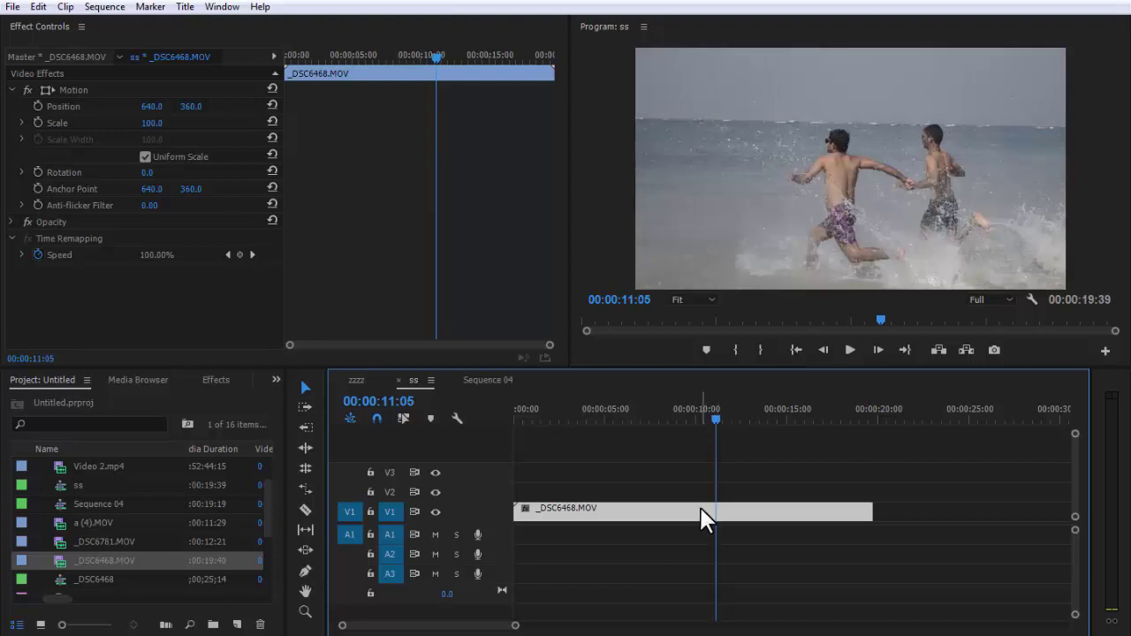
pyautogui.click(65, 6)
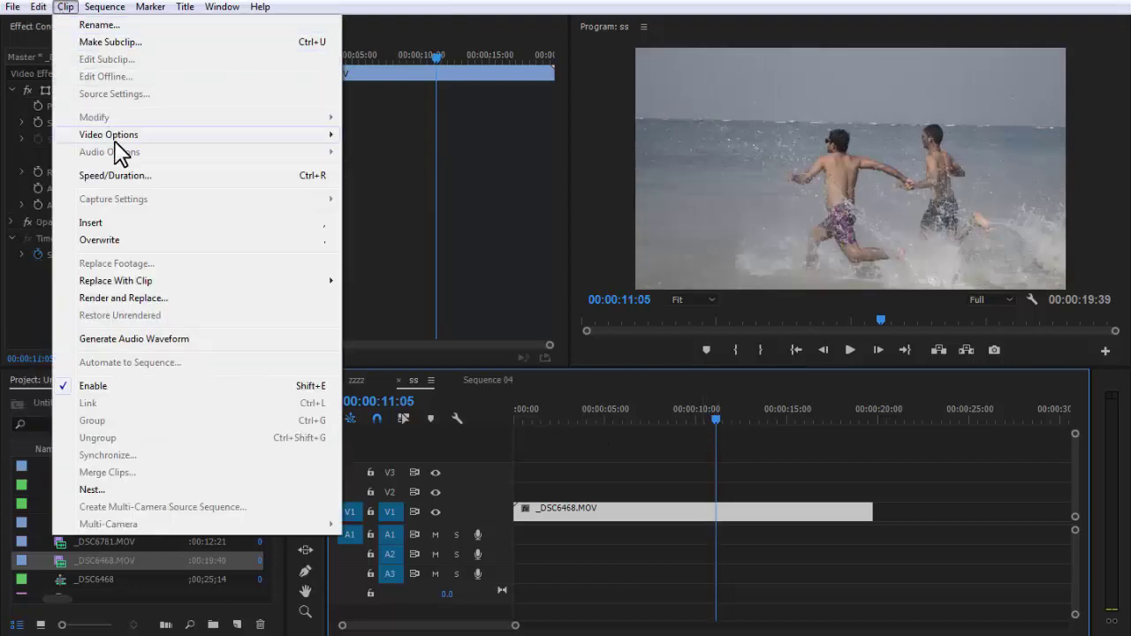
# Step: Change the beach clip's frame hold to hold on the In Point
pyautogui.click(399, 134)
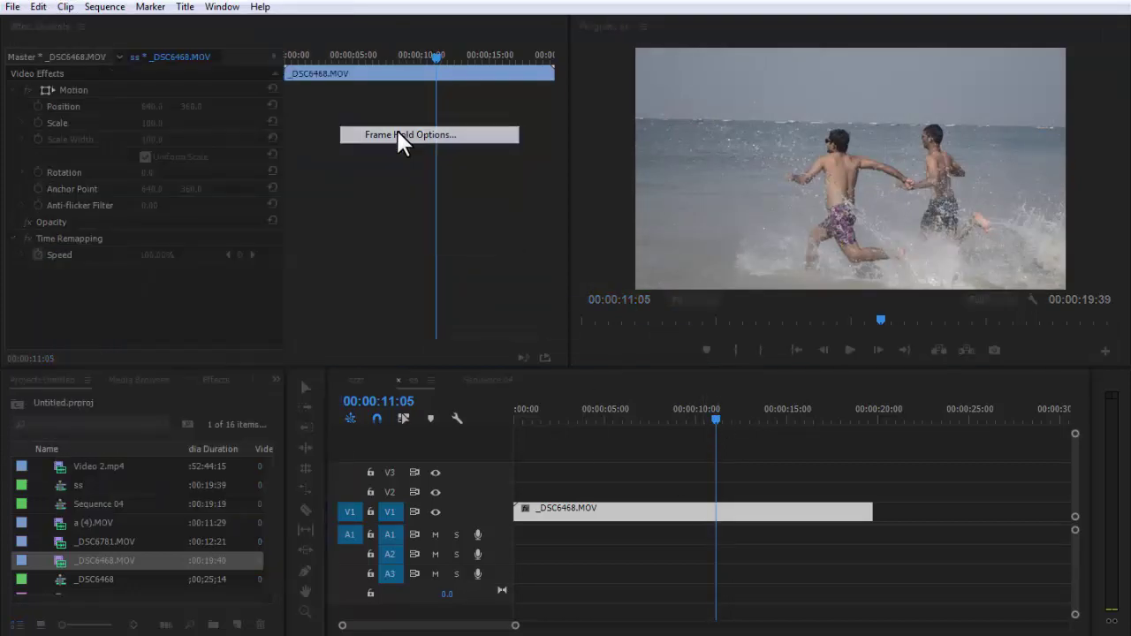
pyautogui.click(572, 320)
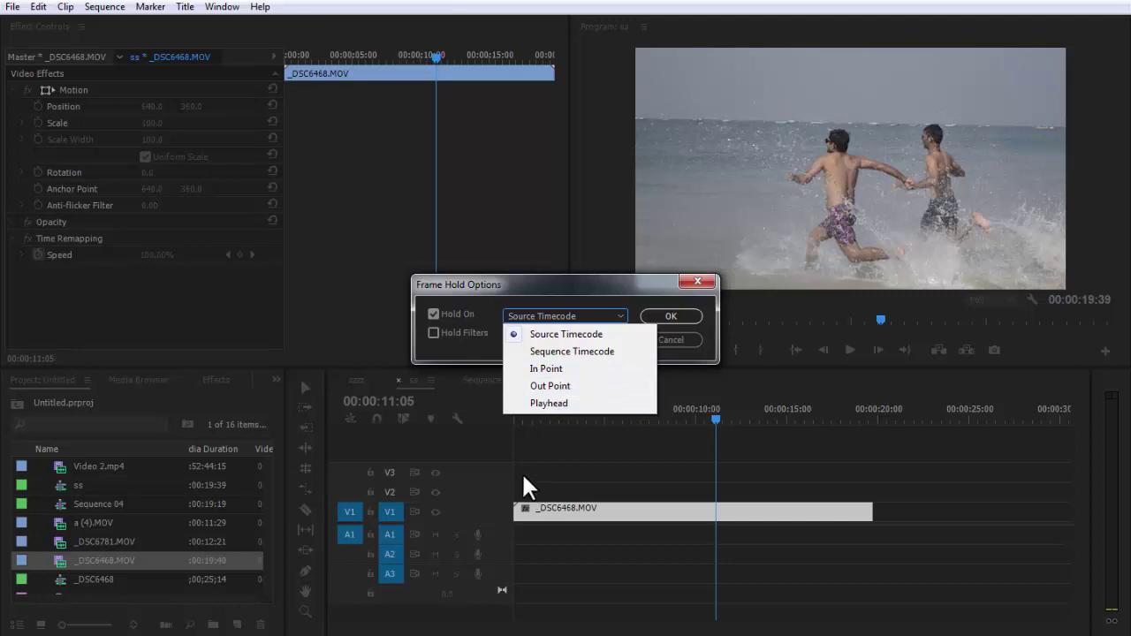
pyautogui.click(546, 370)
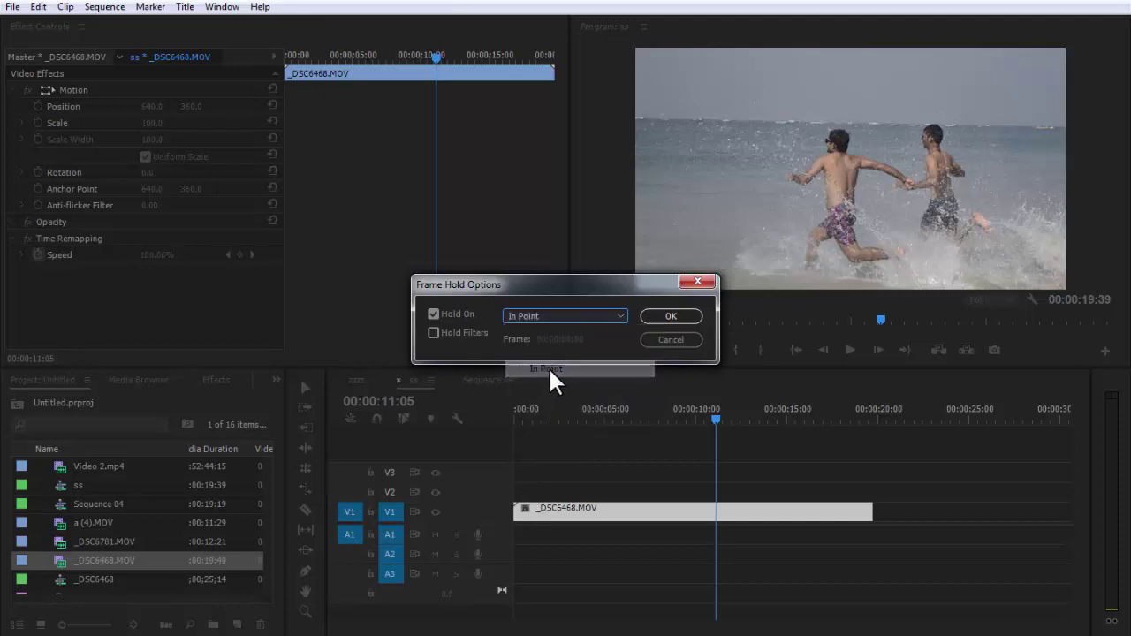
pyautogui.click(668, 318)
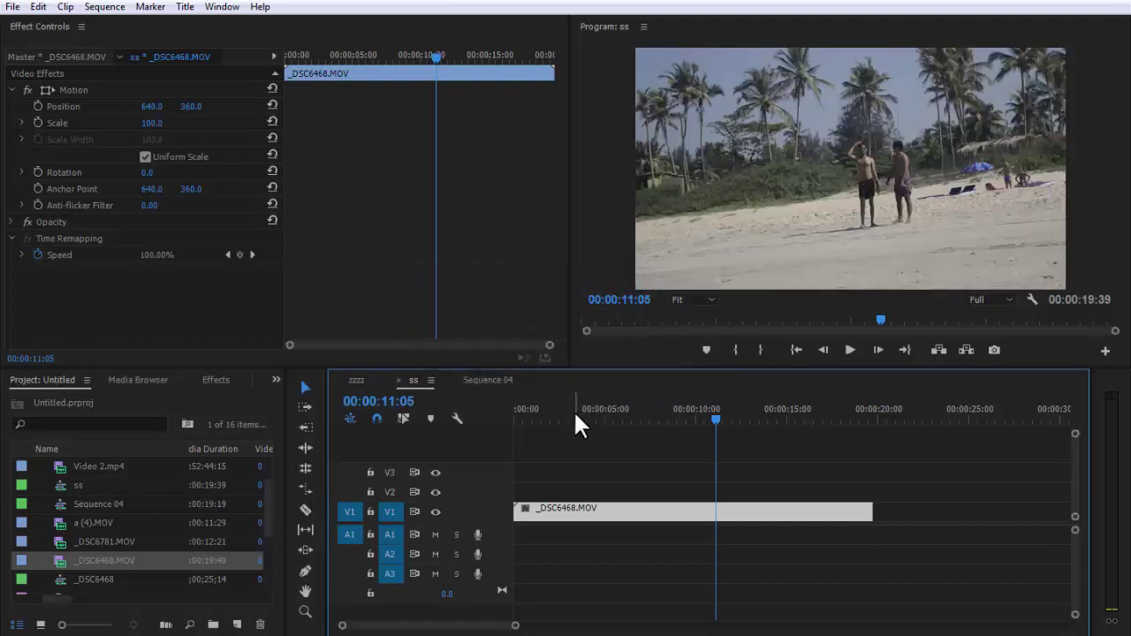
# Step: Scrub from the sequence start to about 18 seconds and back to 15 to check the freeze
pyautogui.moveTo(576, 410); pyautogui.dragTo(511, 442)
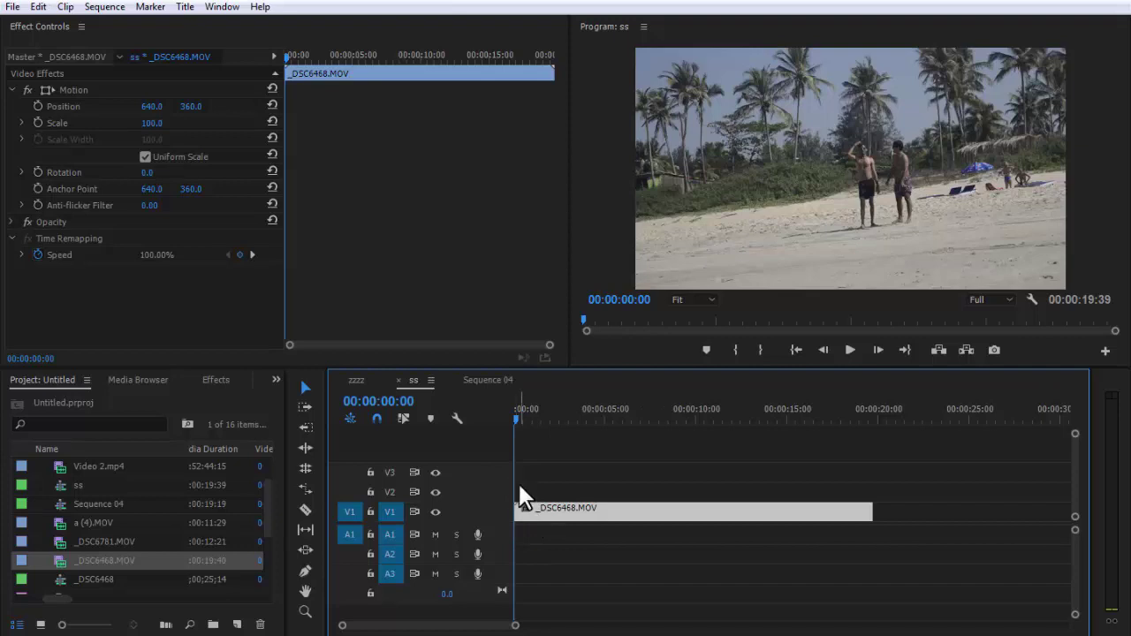
pyautogui.moveTo(528, 415); pyautogui.dragTo(846, 442)
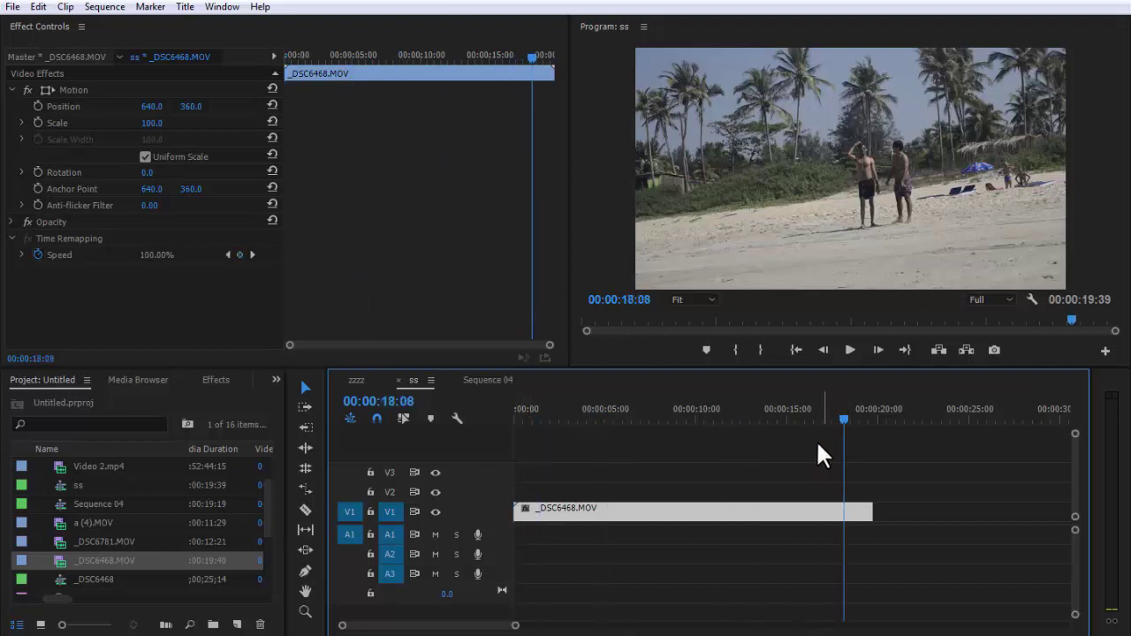
pyautogui.moveTo(749, 410)
pyautogui.mouseDown()
pyautogui.moveTo(873, 442)
pyautogui.moveTo(692, 442)
pyautogui.moveTo(729, 442)
pyautogui.mouseUp()
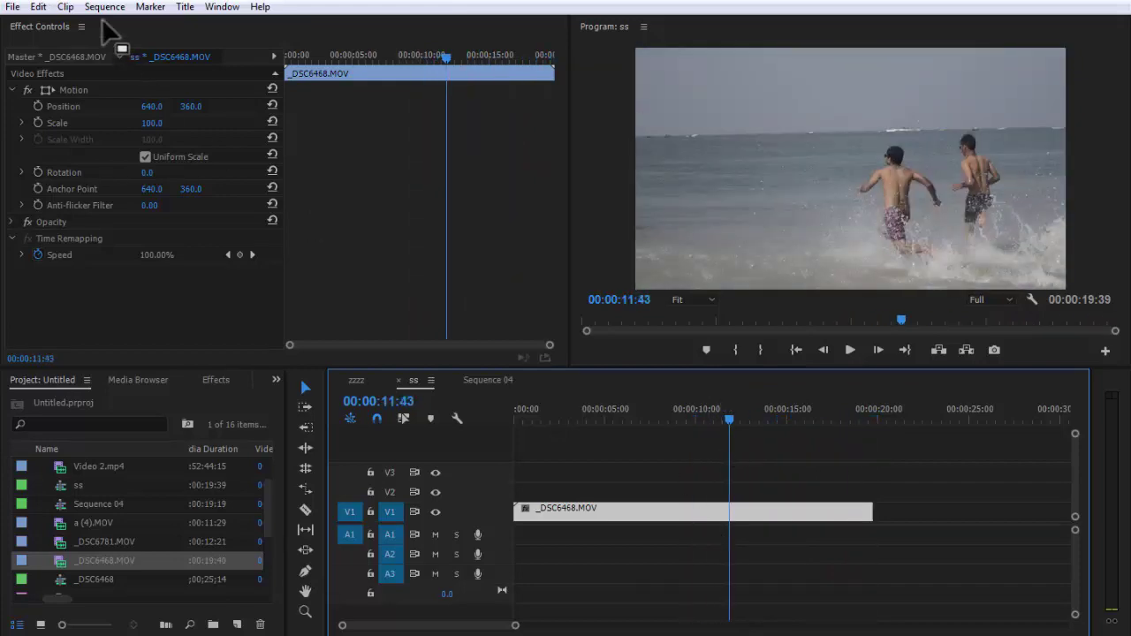
# Step: Change the beach clip's frame hold to hold on the Playhead frame
pyautogui.click(104, 7)
pyautogui.moveTo(65, 7)
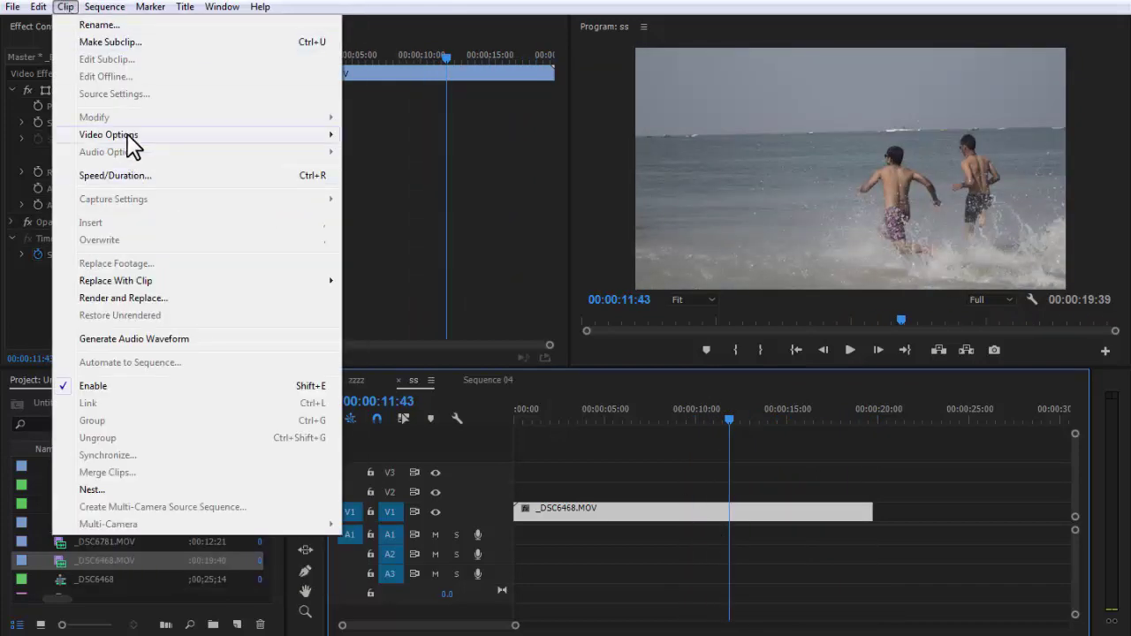
pyautogui.moveTo(332, 135)
pyautogui.click(469, 136)
pyautogui.click(548, 318)
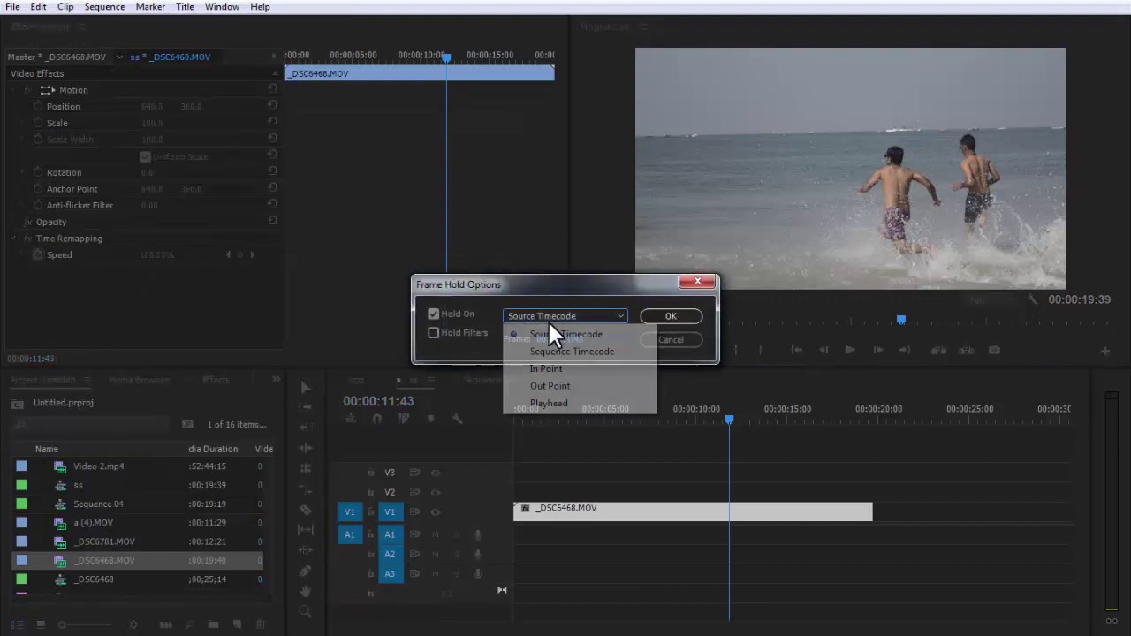
pyautogui.click(562, 406)
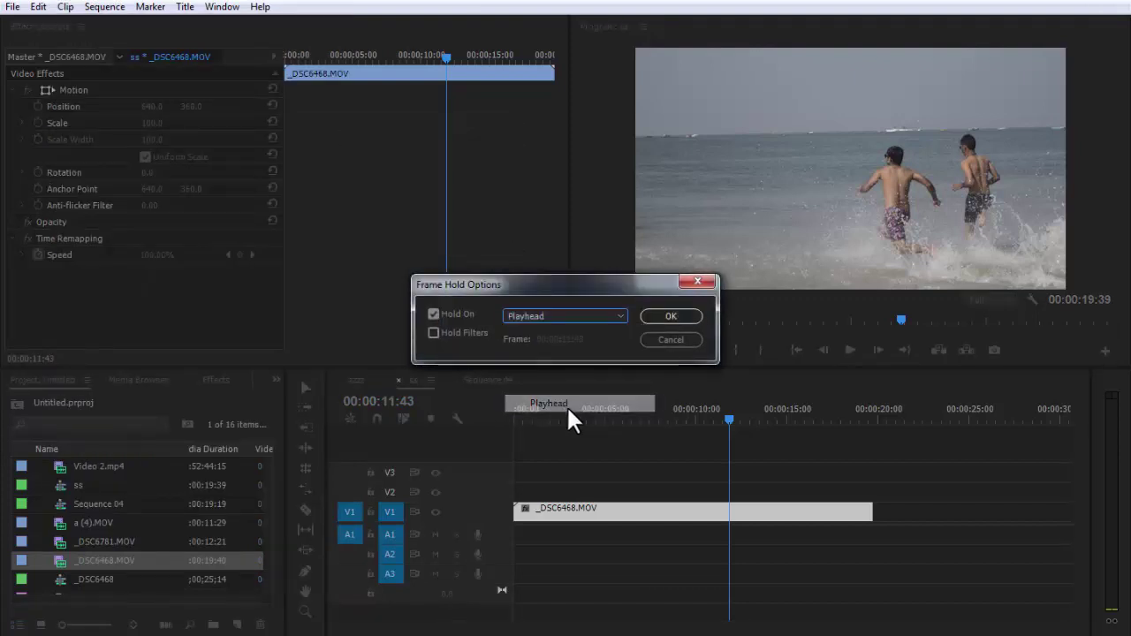
pyautogui.click(661, 318)
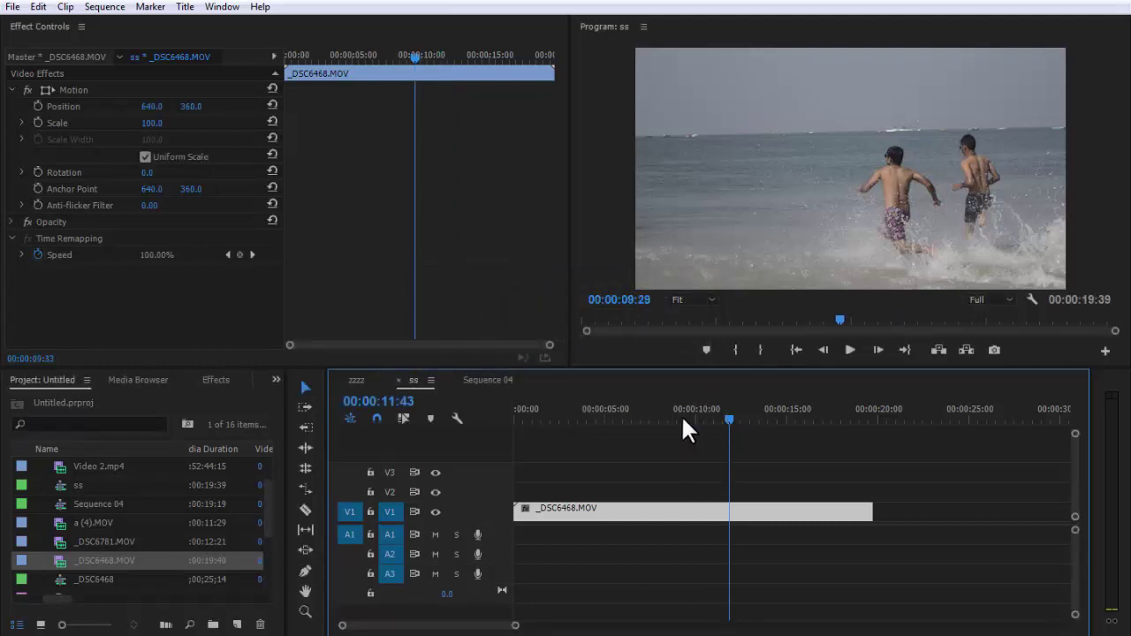
# Step: Scrub the playhead to about 14 seconds, then back to 00:00:11:17 to check
pyautogui.moveTo(683, 418); pyautogui.dragTo(770, 421)
pyautogui.click(719, 420)
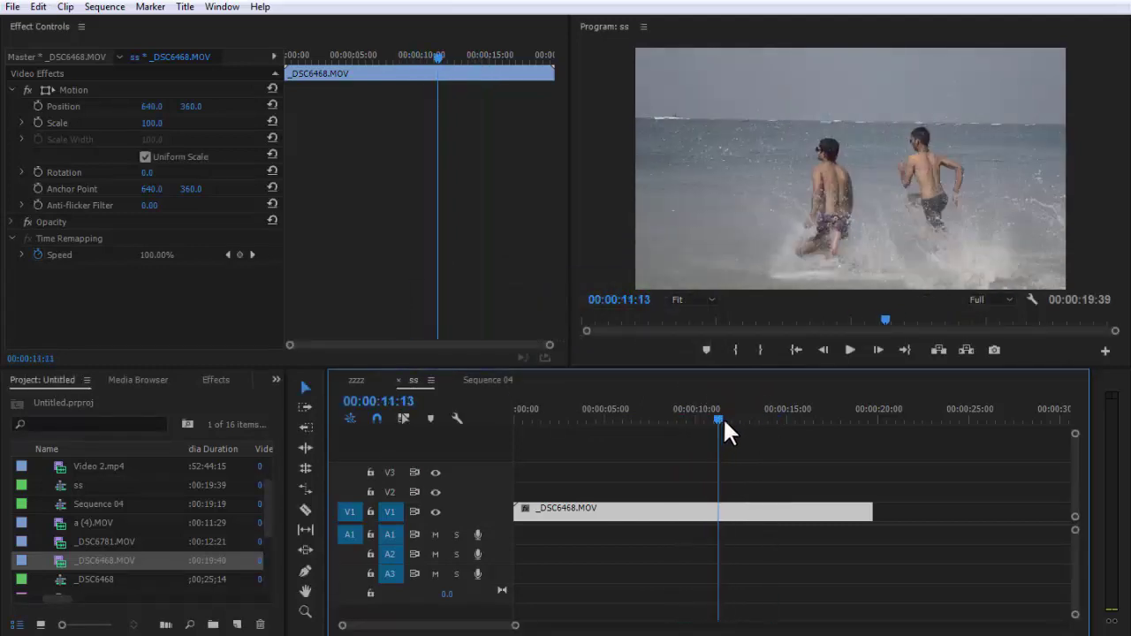
pyautogui.click(721, 419)
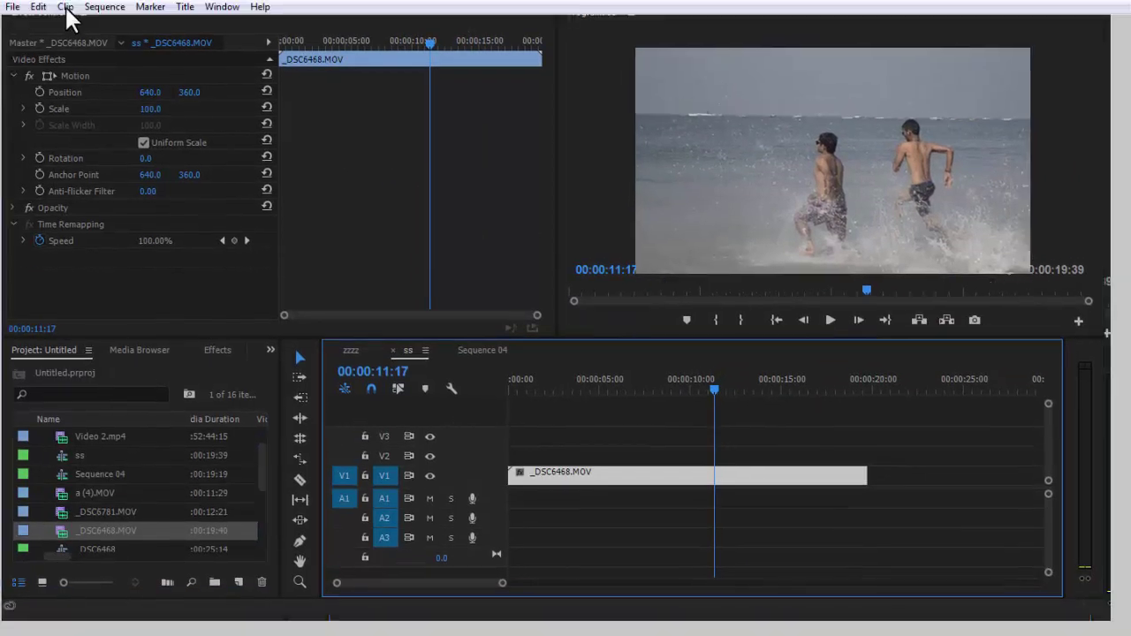
# Step: Turn on Hold Filters, hold source frame 00:00:13:47, and scrub the playhead there to check
pyautogui.click(65, 7)
pyautogui.moveTo(124, 134)
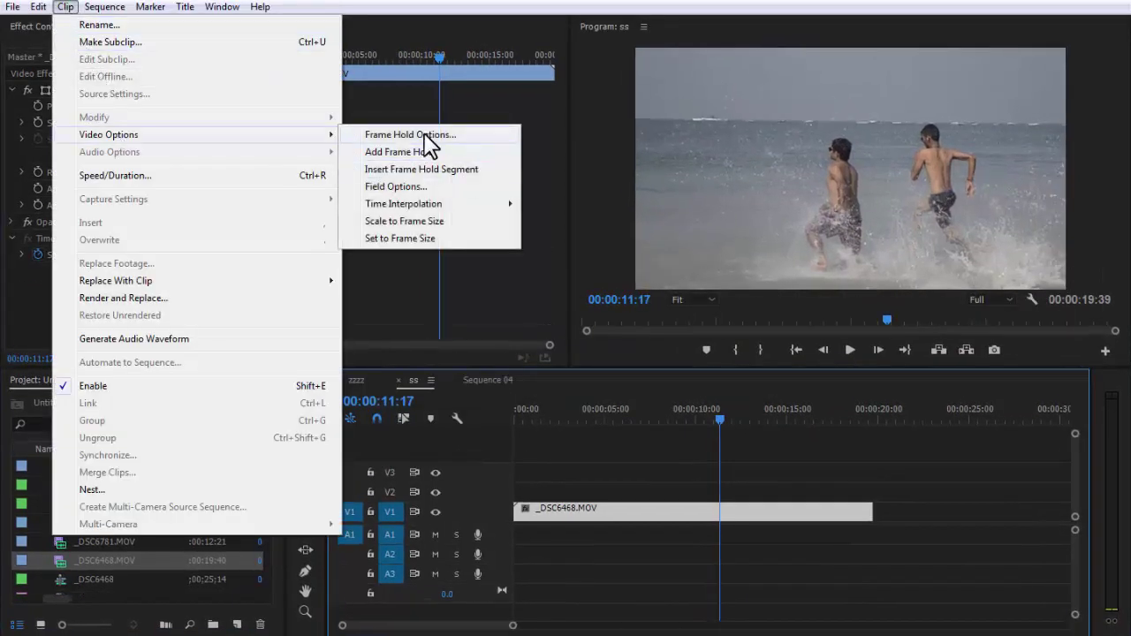
pyautogui.click(427, 137)
pyautogui.click(465, 332)
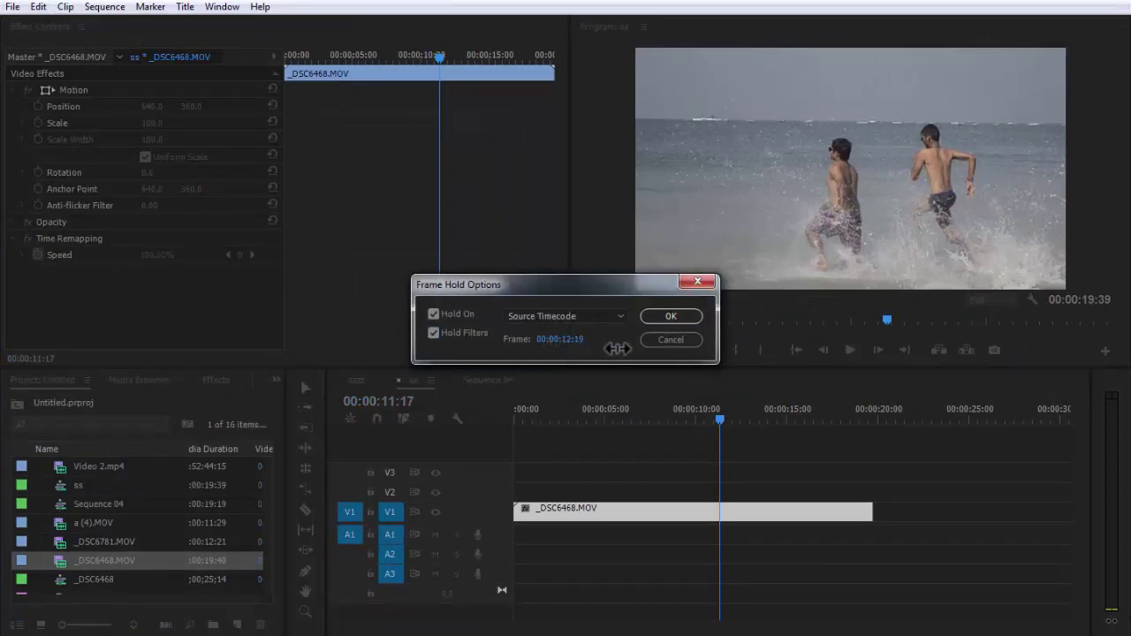
pyautogui.moveTo(642, 350); pyautogui.dragTo(678, 352)
pyautogui.click(664, 317)
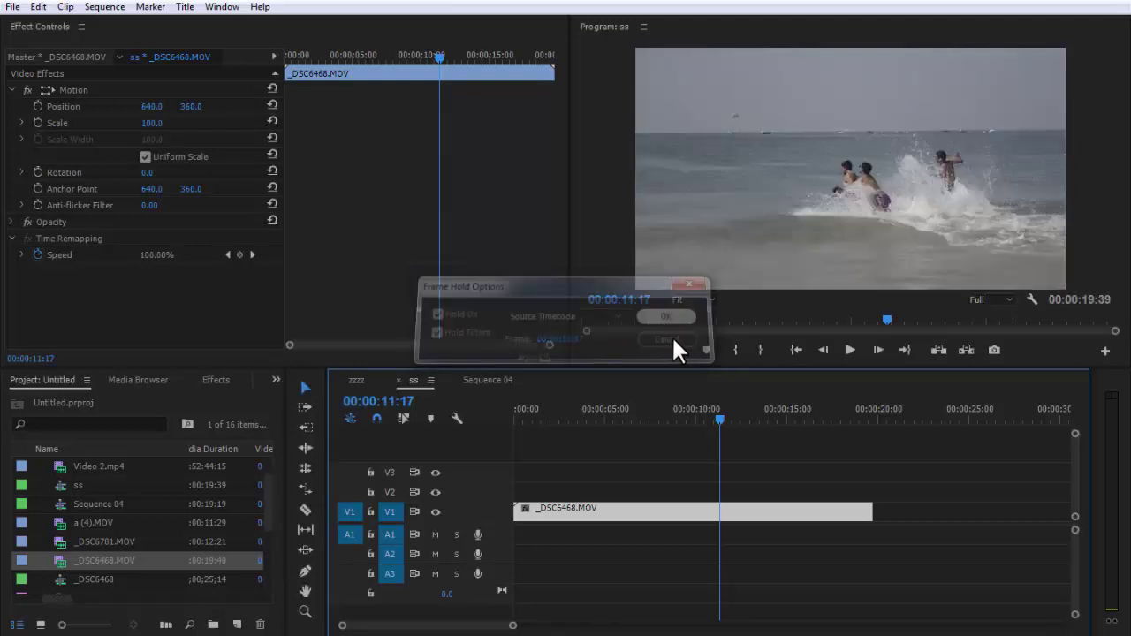
pyautogui.moveTo(718, 421); pyautogui.dragTo(767, 423)
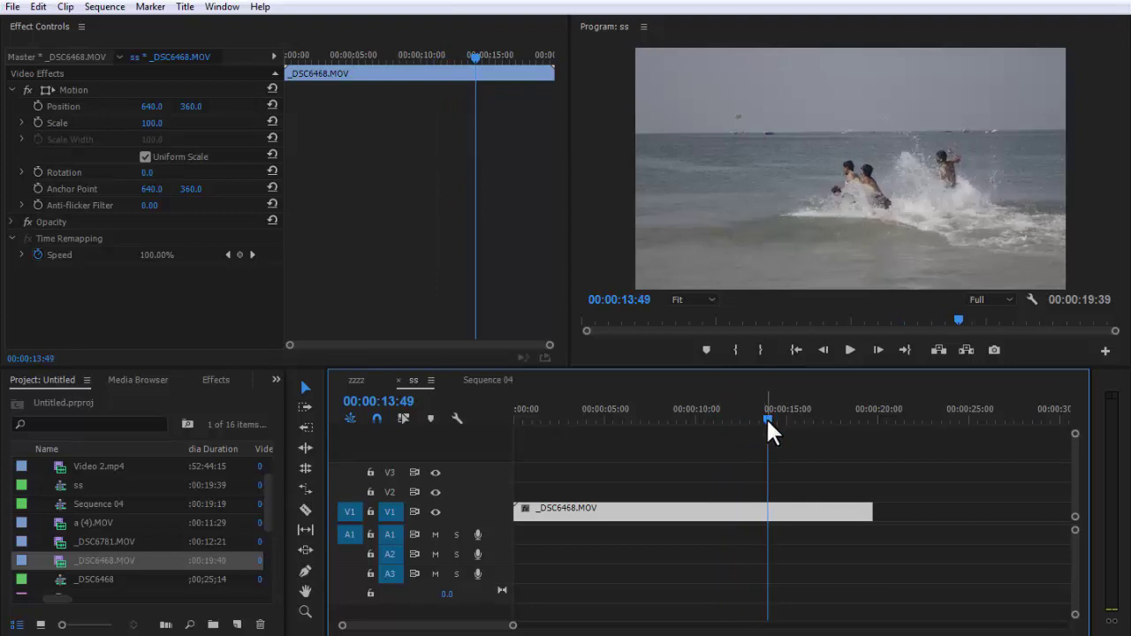
pyautogui.moveTo(767, 419); pyautogui.dragTo(764, 419)
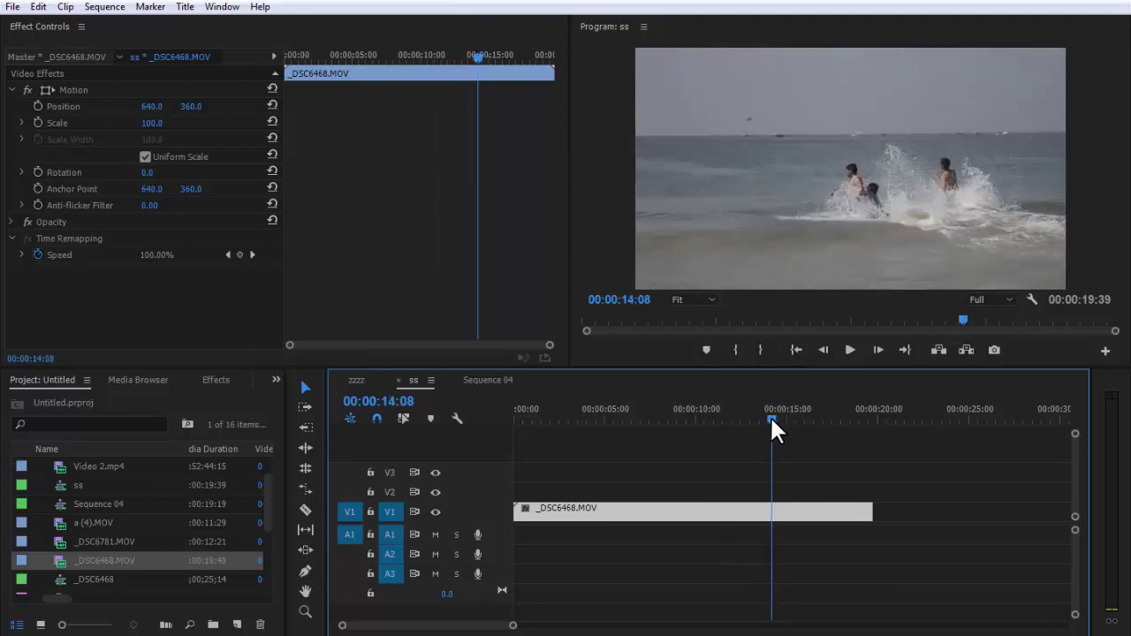
pyautogui.press('o')
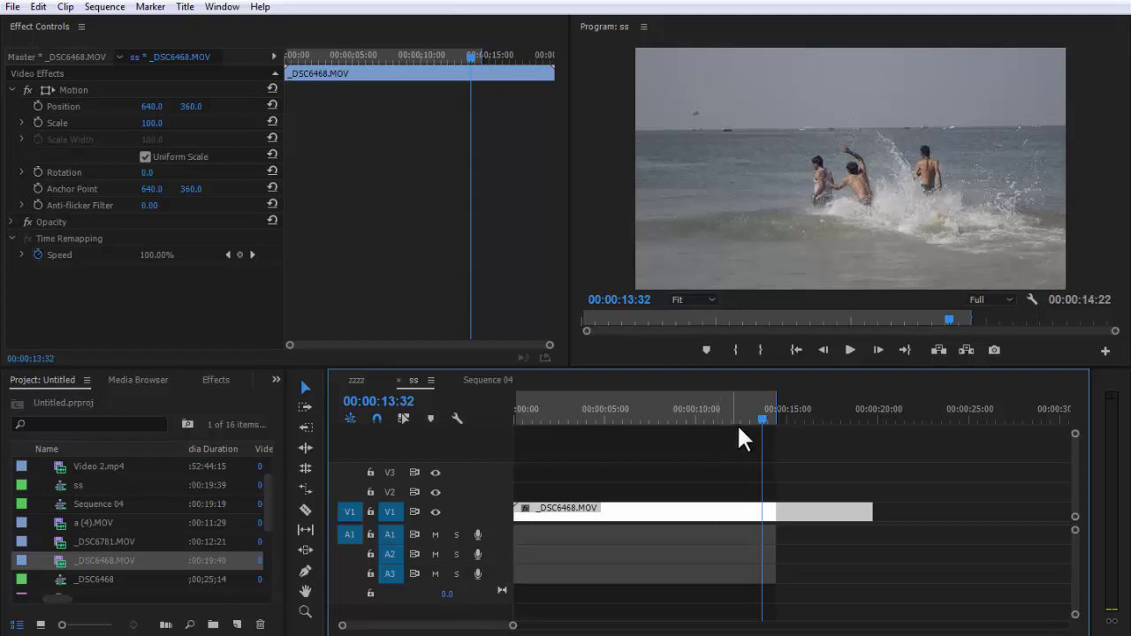
pyautogui.hotkey('ctrl', 'shift', 'x')
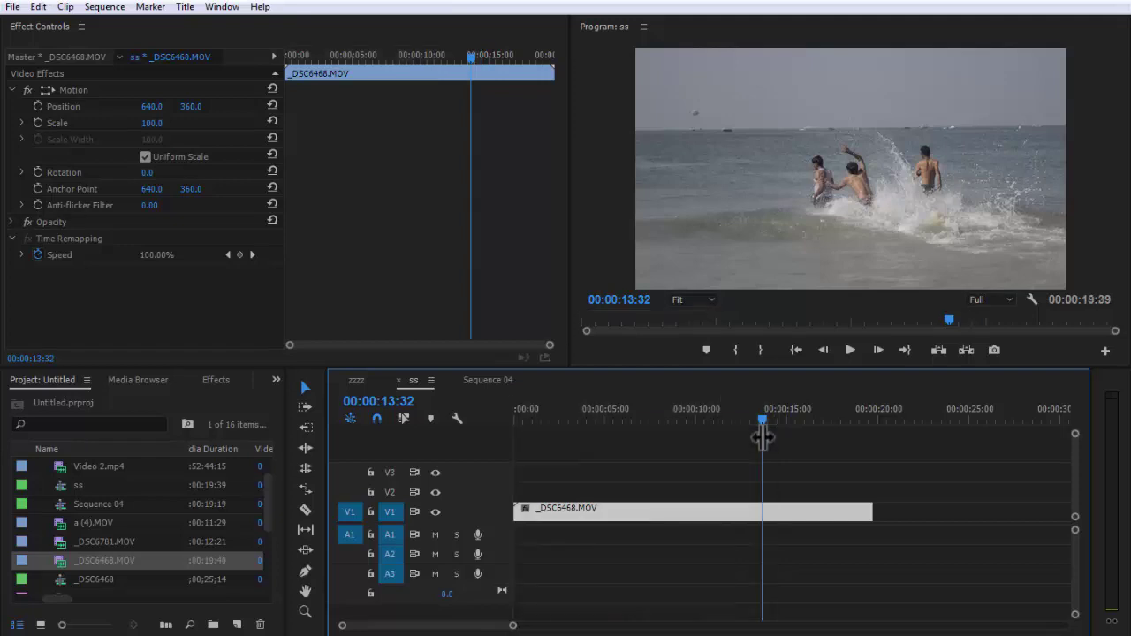
pyautogui.moveTo(760, 414)
pyautogui.mouseDown()
pyautogui.moveTo(780, 429)
pyautogui.moveTo(678, 495)
pyautogui.mouseUp()
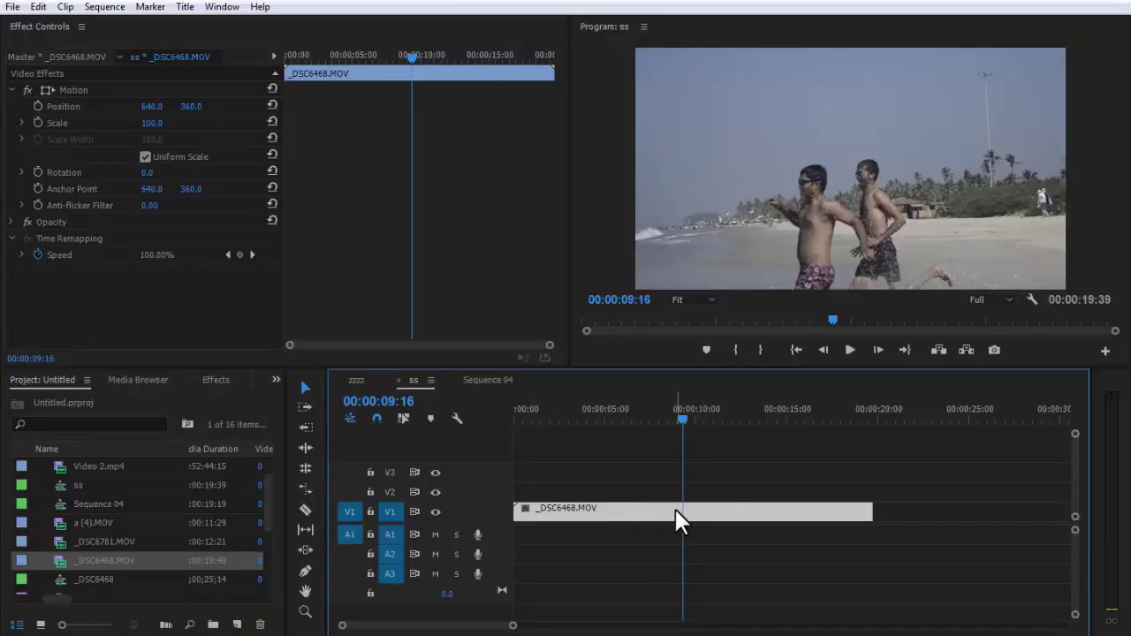
pyautogui.moveTo(681, 416); pyautogui.dragTo(716, 431)
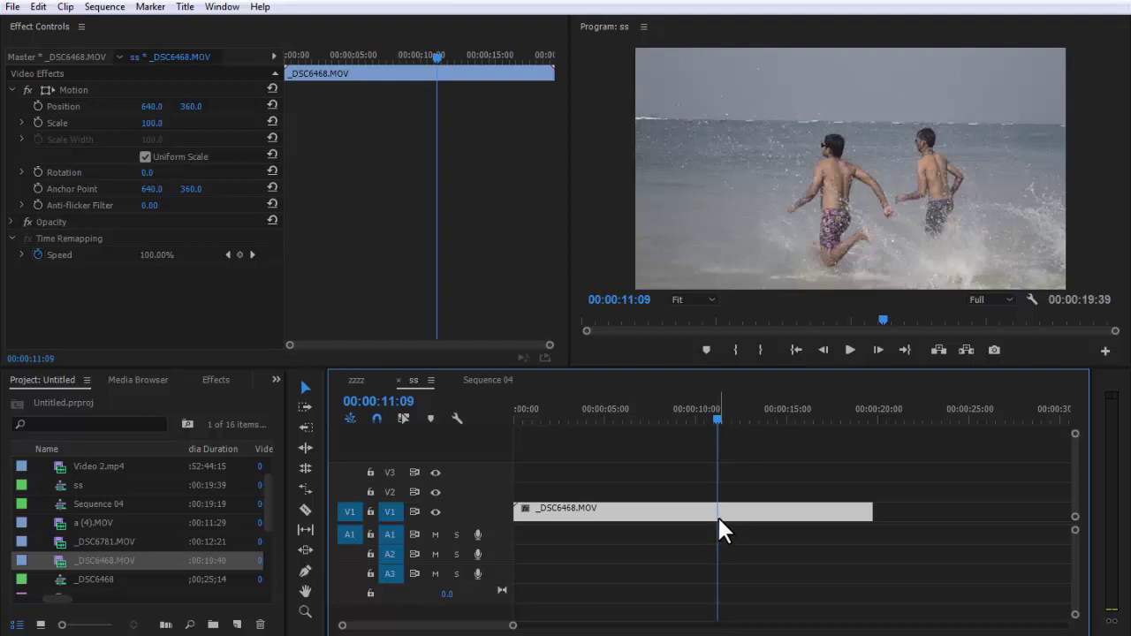
# Step: Razor-cut the beach clip on V1 at 00:00:11:09 and select the left piece
pyautogui.press('c')
pyautogui.click(716, 511)
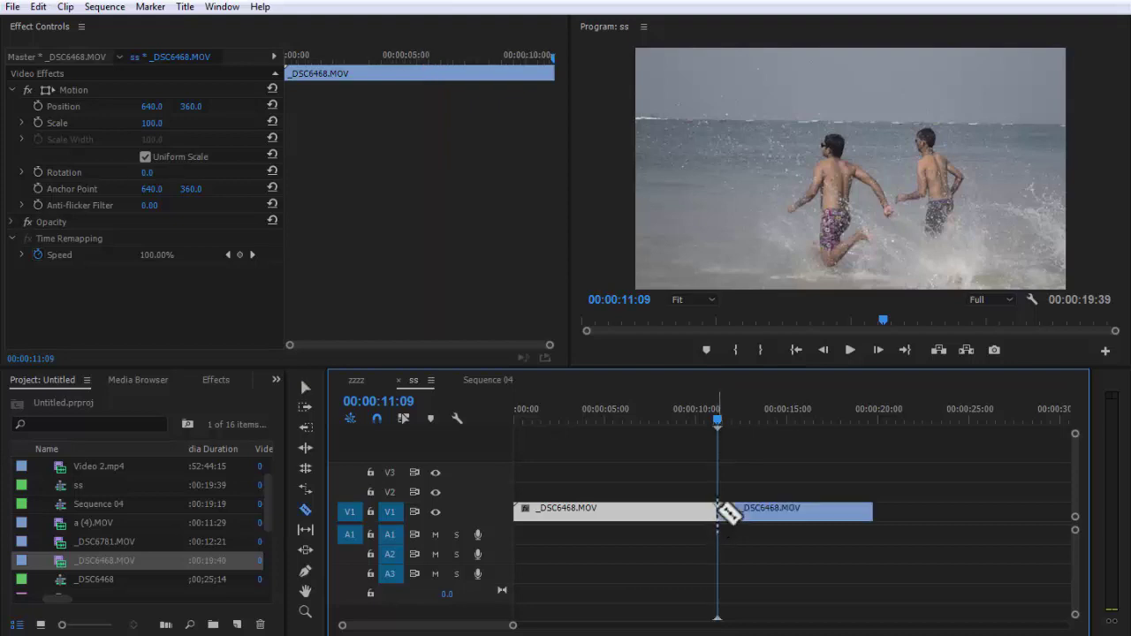
pyautogui.press('v')
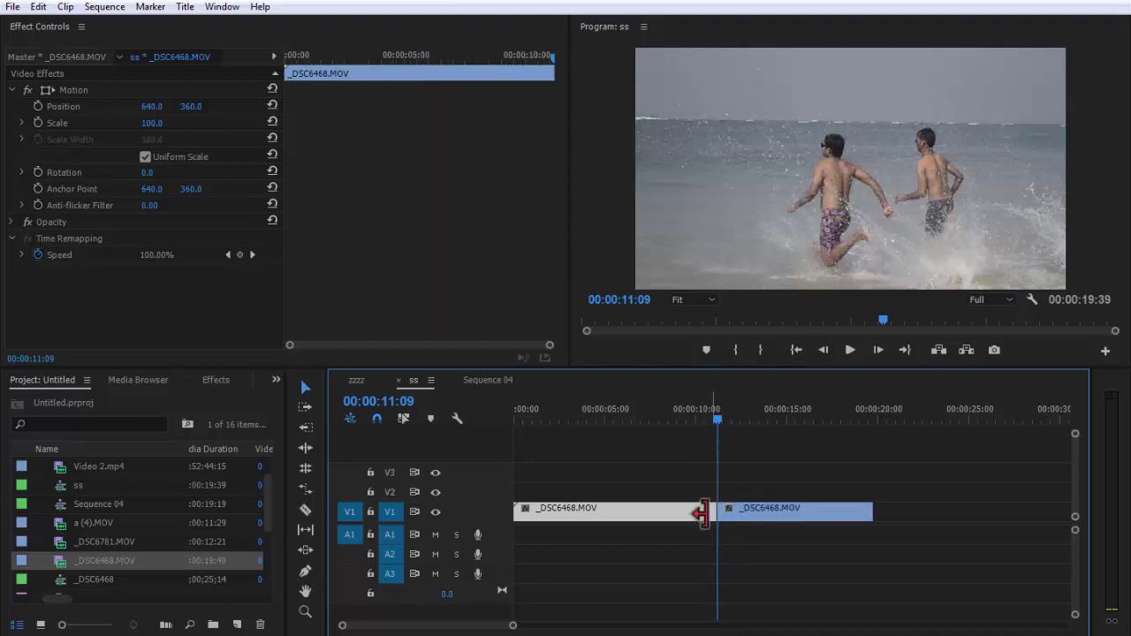
pyautogui.click(696, 511)
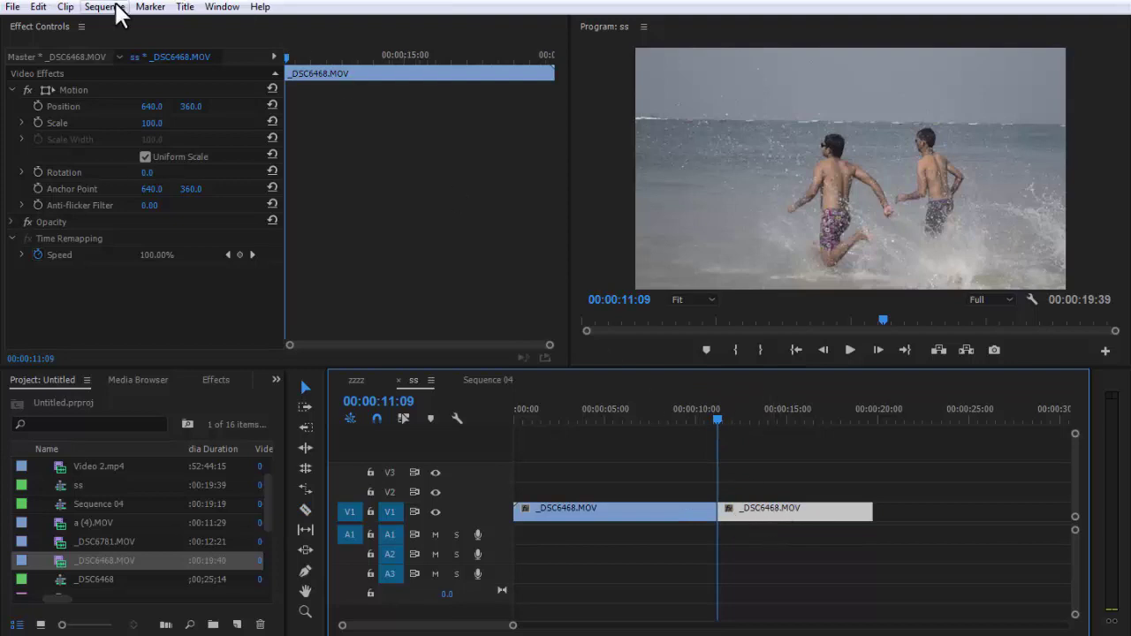
pyautogui.click(64, 6)
# Step: Set the clip's Frame Hold Options to hold on the Playhead frame
pyautogui.moveTo(221, 134)
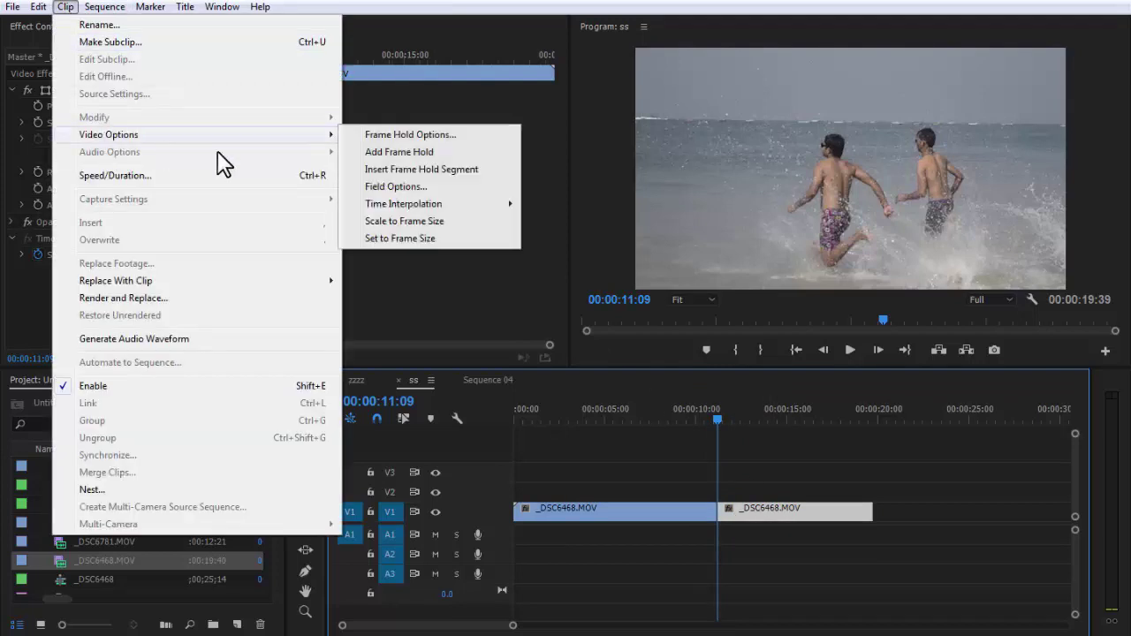
pyautogui.click(389, 135)
pyautogui.click(544, 315)
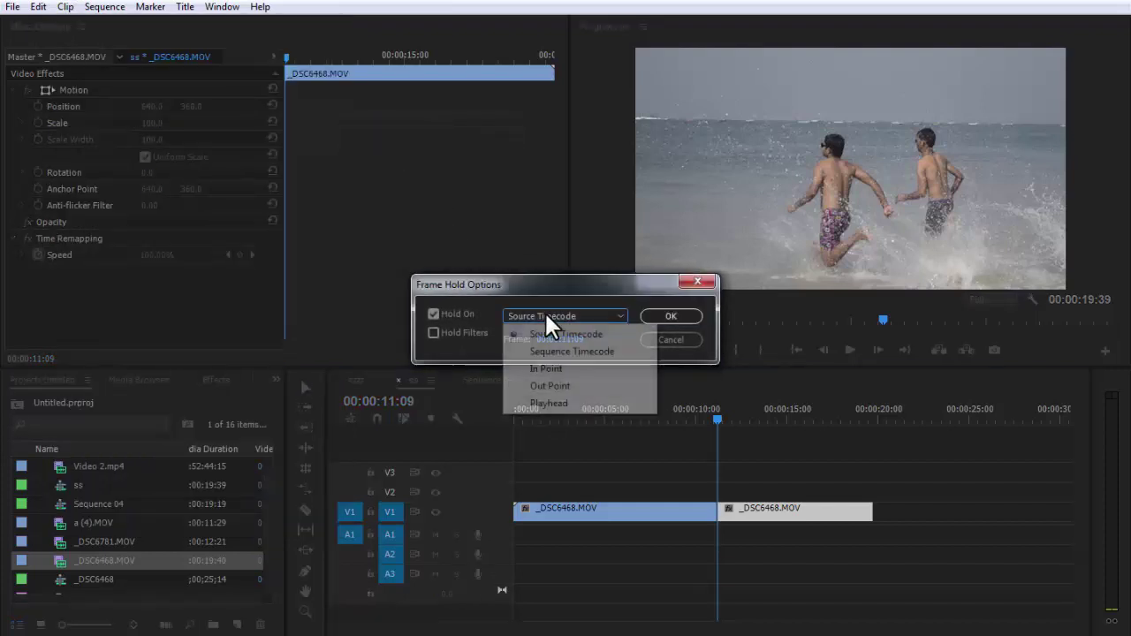
pyautogui.click(535, 328)
pyautogui.click(535, 319)
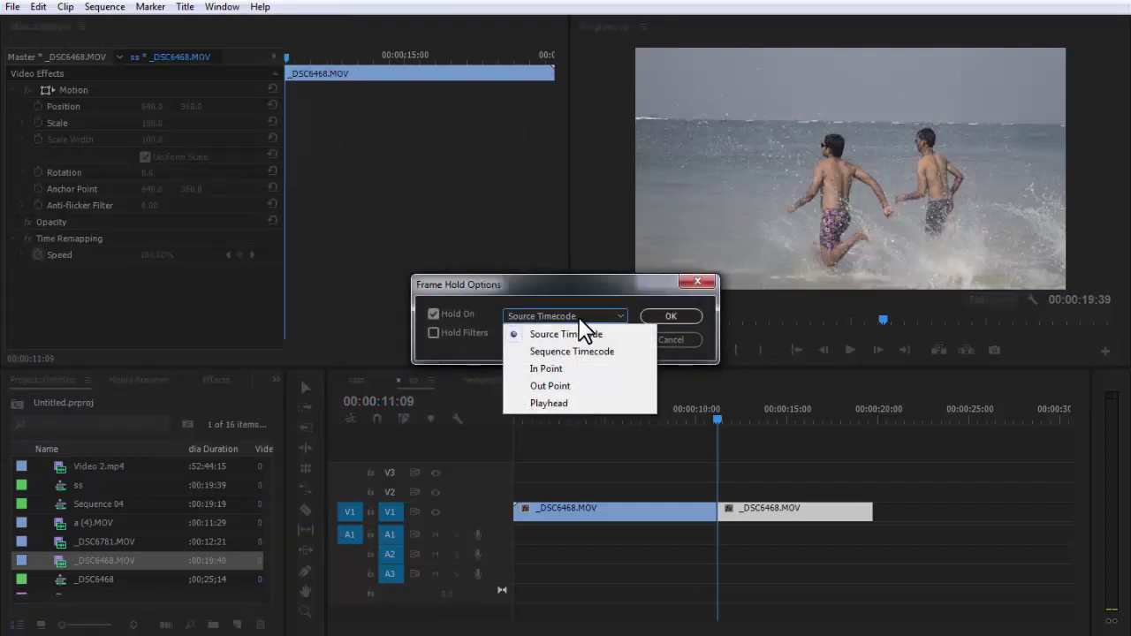
pyautogui.click(548, 403)
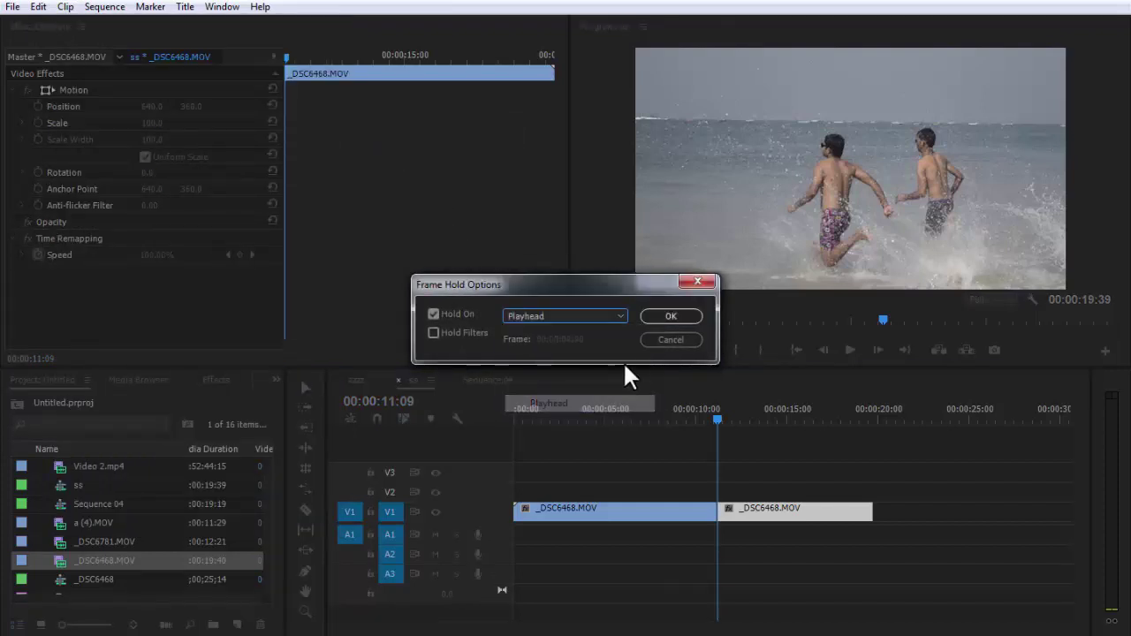
pyautogui.click(665, 316)
# Step: Play from 00:00:09:29 to review the freeze, then select the right-hand piece
pyautogui.moveTo(716, 421); pyautogui.dragTo(689, 428)
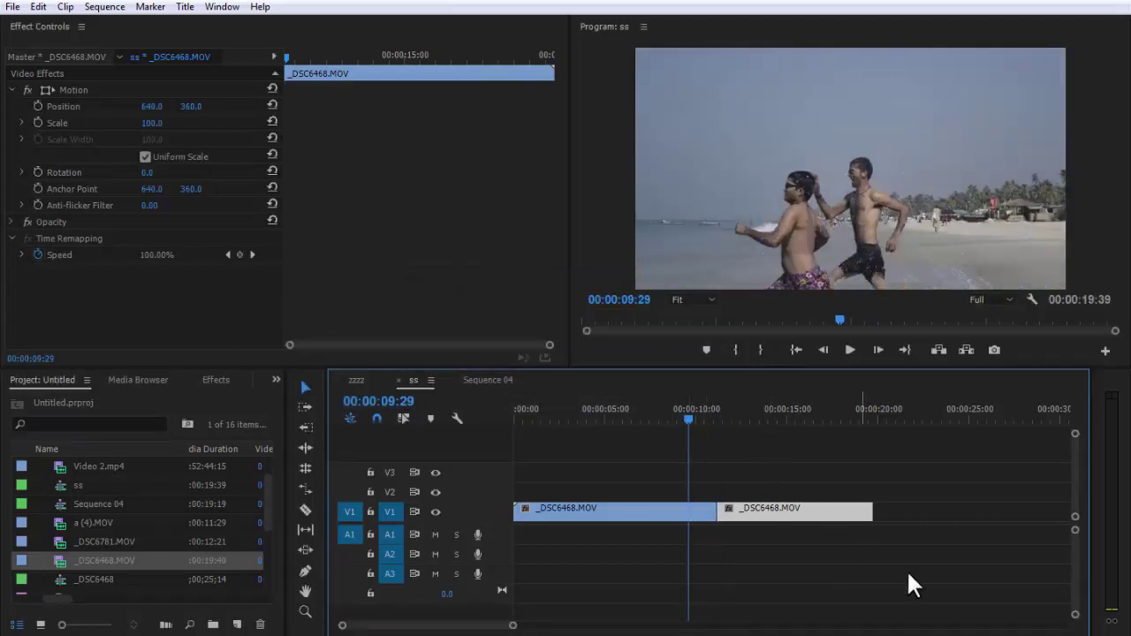
pyautogui.press('space')
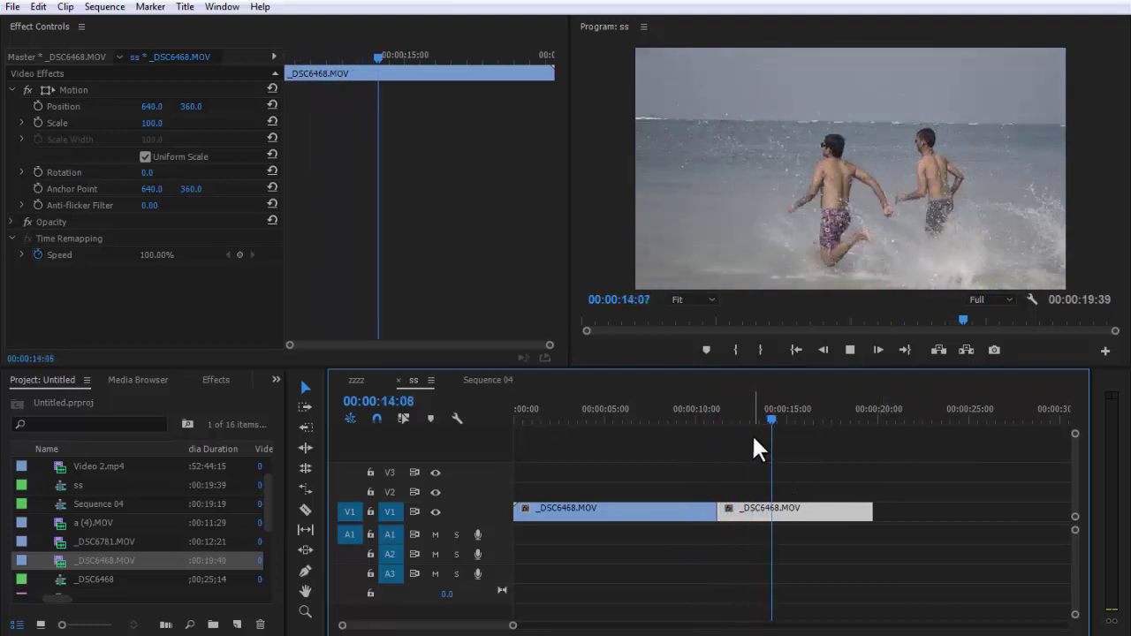
pyautogui.press('space')
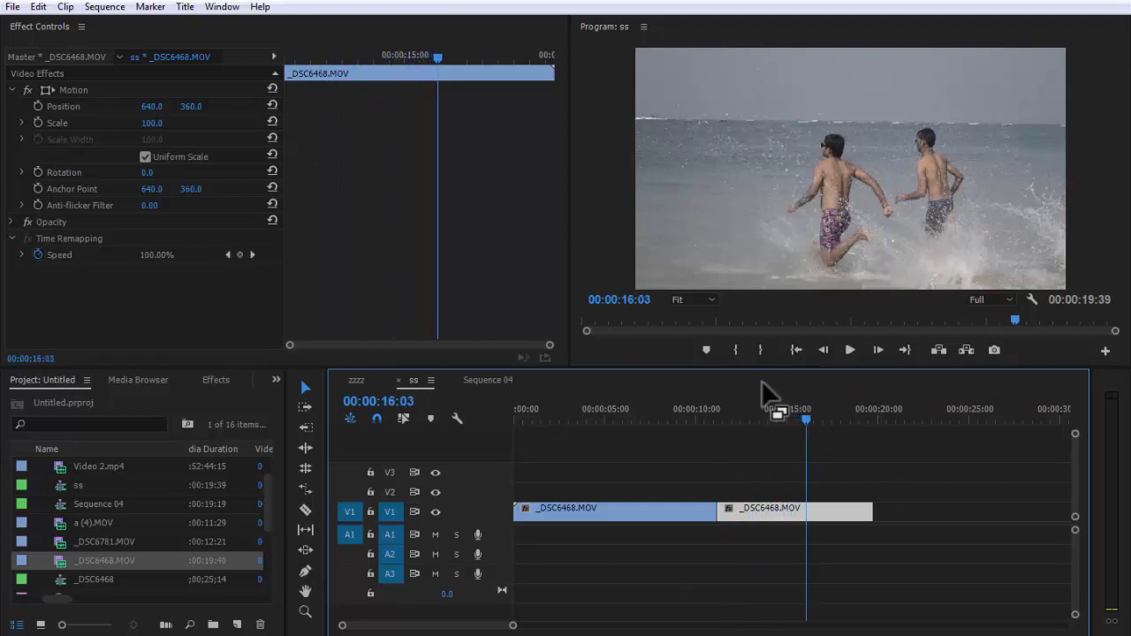
pyautogui.moveTo(765, 411); pyautogui.dragTo(733, 418)
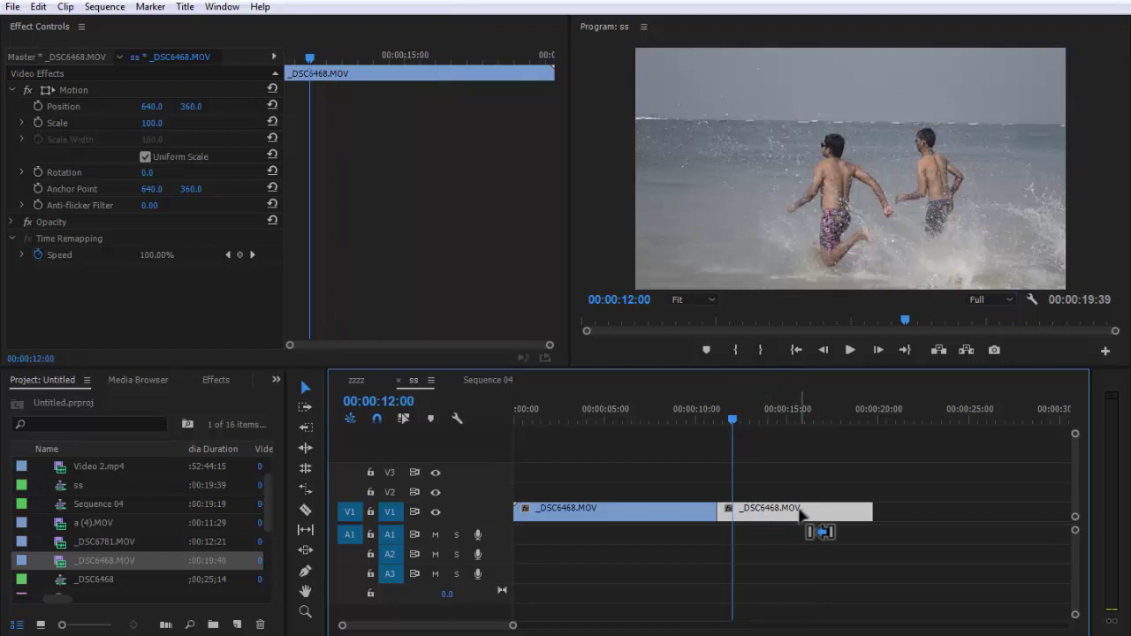
pyautogui.click(881, 411)
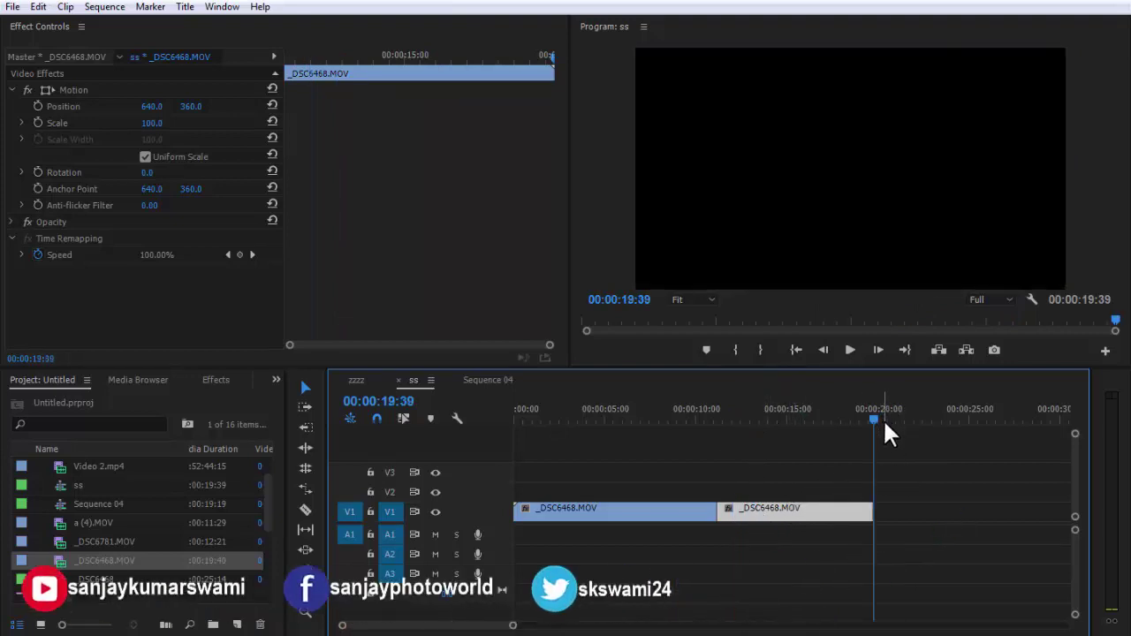
# Step: Paste another copy of the beach clip, shorten the frozen piece, and close the gap
pyautogui.hotkey('ctrl', 'v')
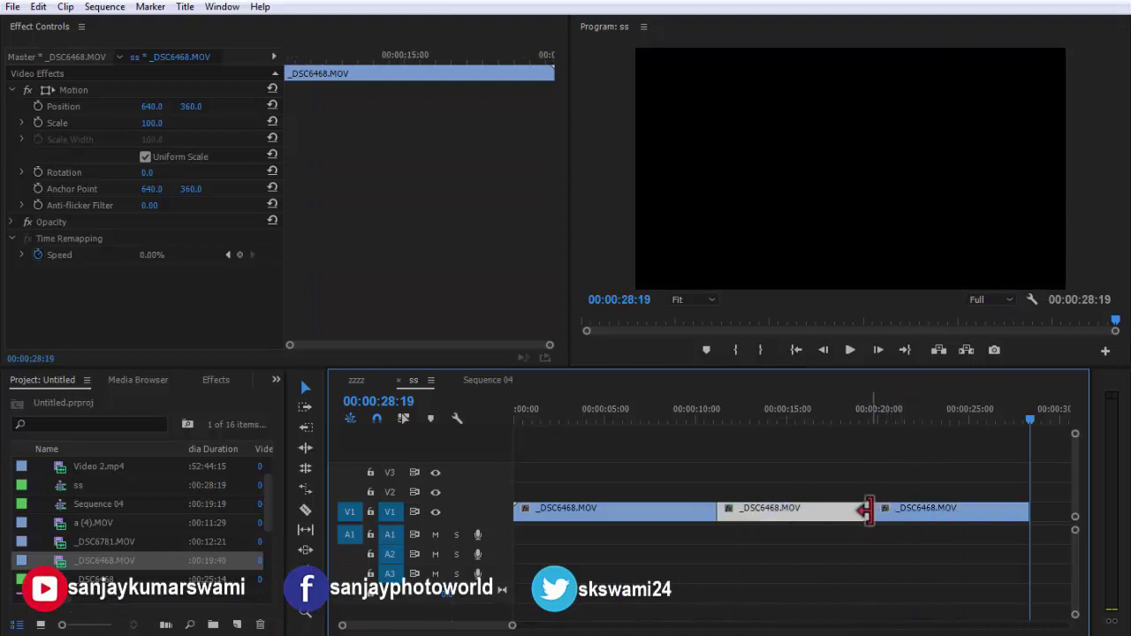
pyautogui.moveTo(873, 513); pyautogui.dragTo(746, 511)
pyautogui.moveTo(893, 510); pyautogui.dragTo(771, 500)
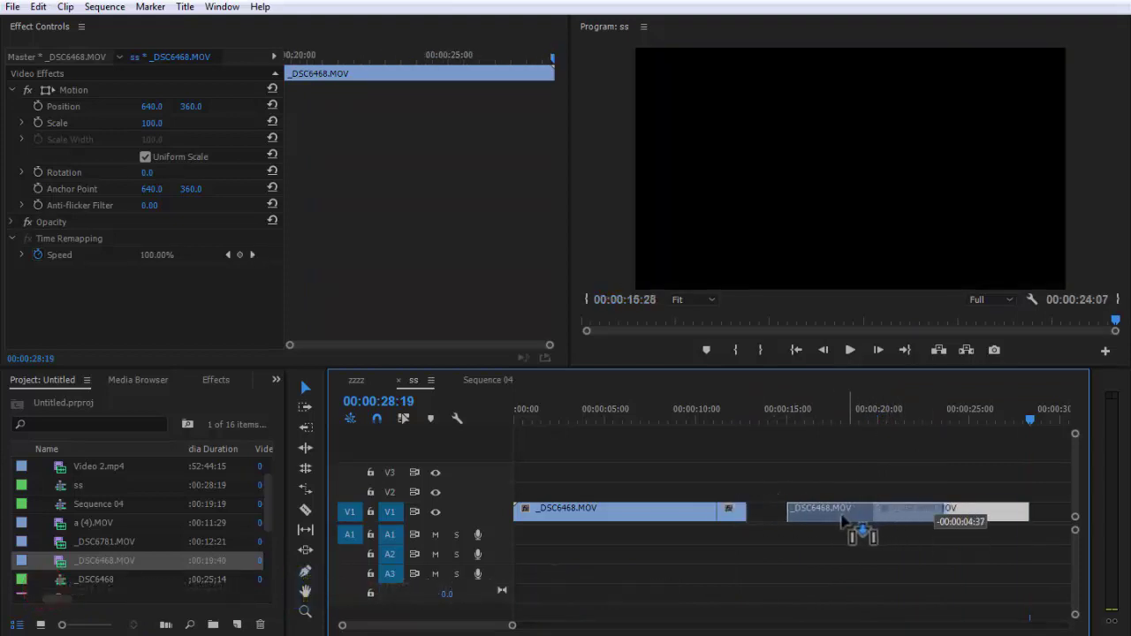
# Step: Play back from about 00:00:09:14 to review, then select the clip after the freeze
pyautogui.click(729, 422)
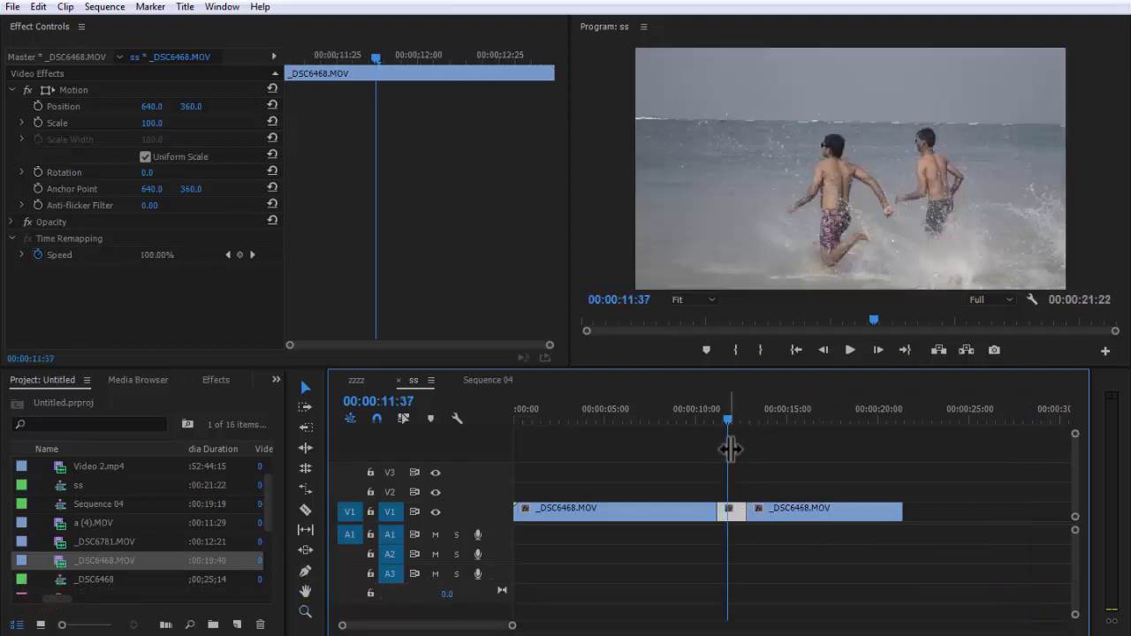
pyautogui.moveTo(723, 419); pyautogui.dragTo(681, 427)
pyautogui.press('space')
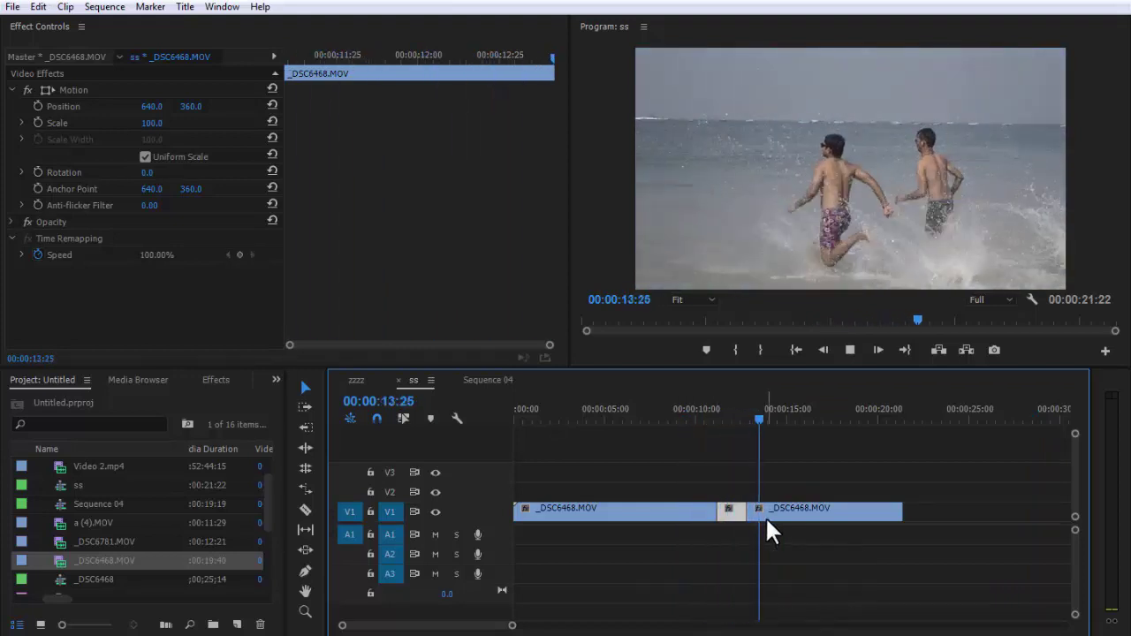
pyautogui.press('space')
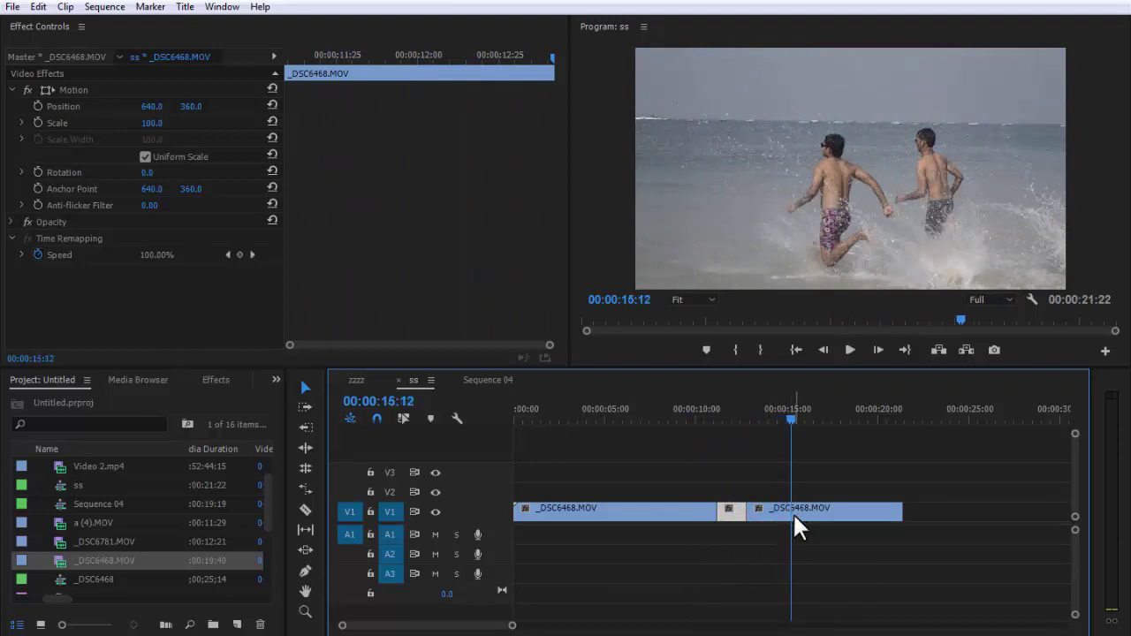
pyautogui.click(793, 512)
# Step: Remove the frame hold from the last clip by unchecking Hold On
pyautogui.rightClick(798, 514)
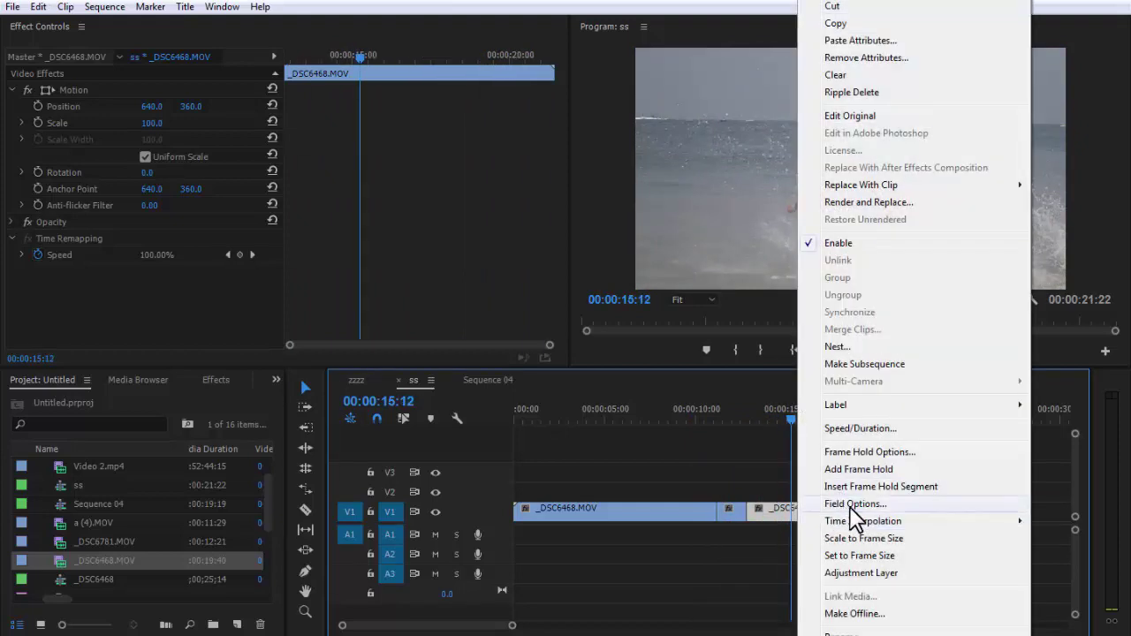
pyautogui.click(854, 454)
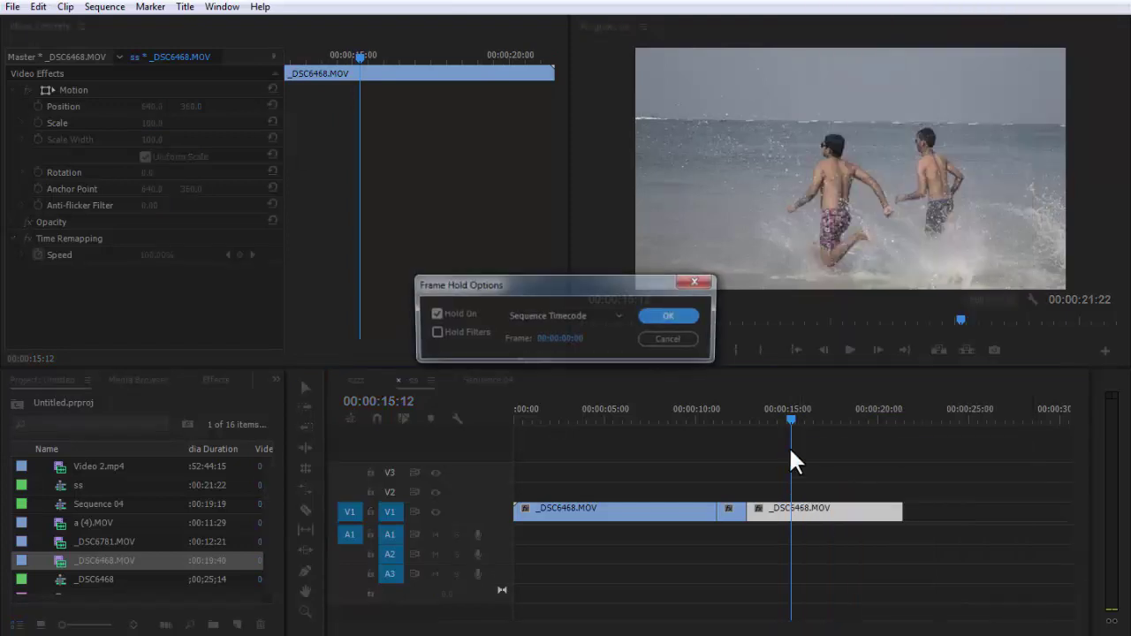
pyautogui.click(556, 315)
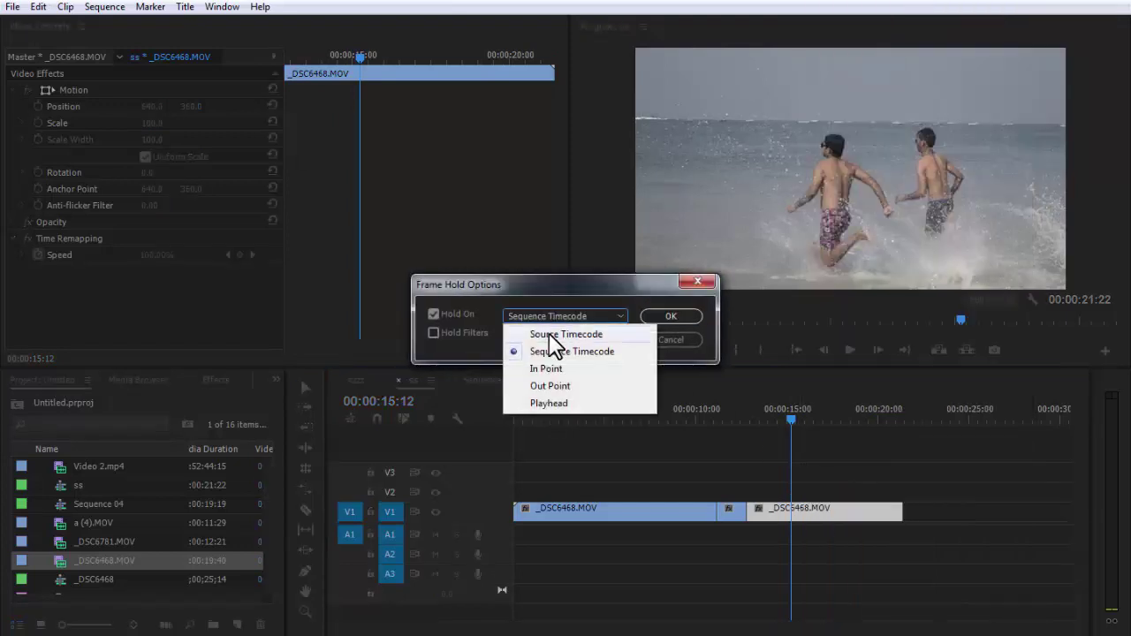
pyautogui.click(432, 310)
pyautogui.click(433, 314)
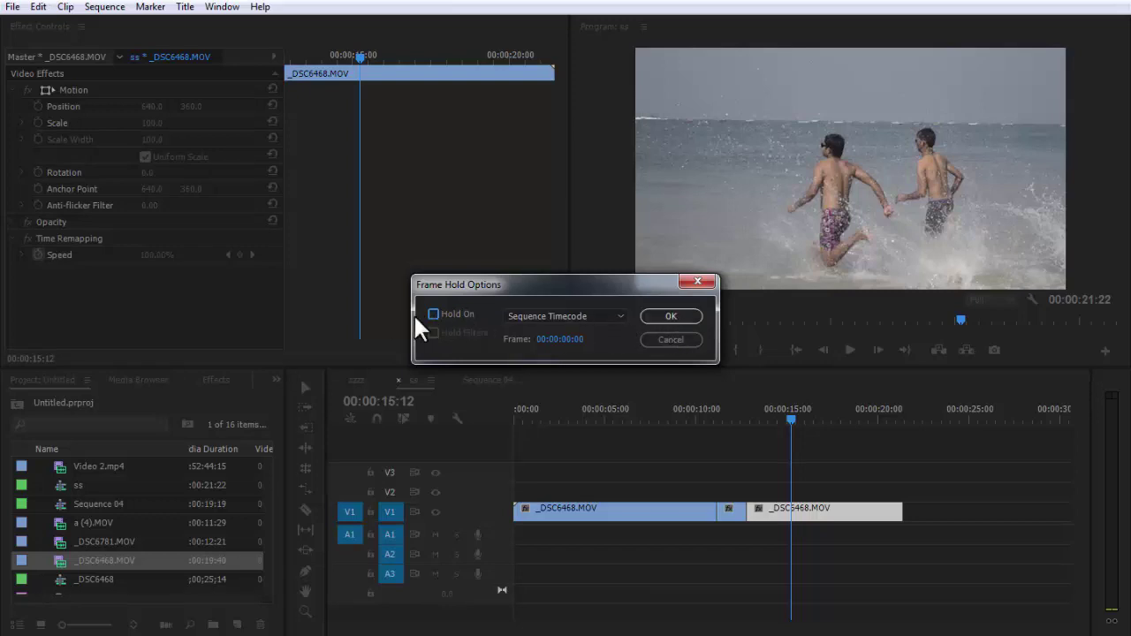
pyautogui.click(668, 318)
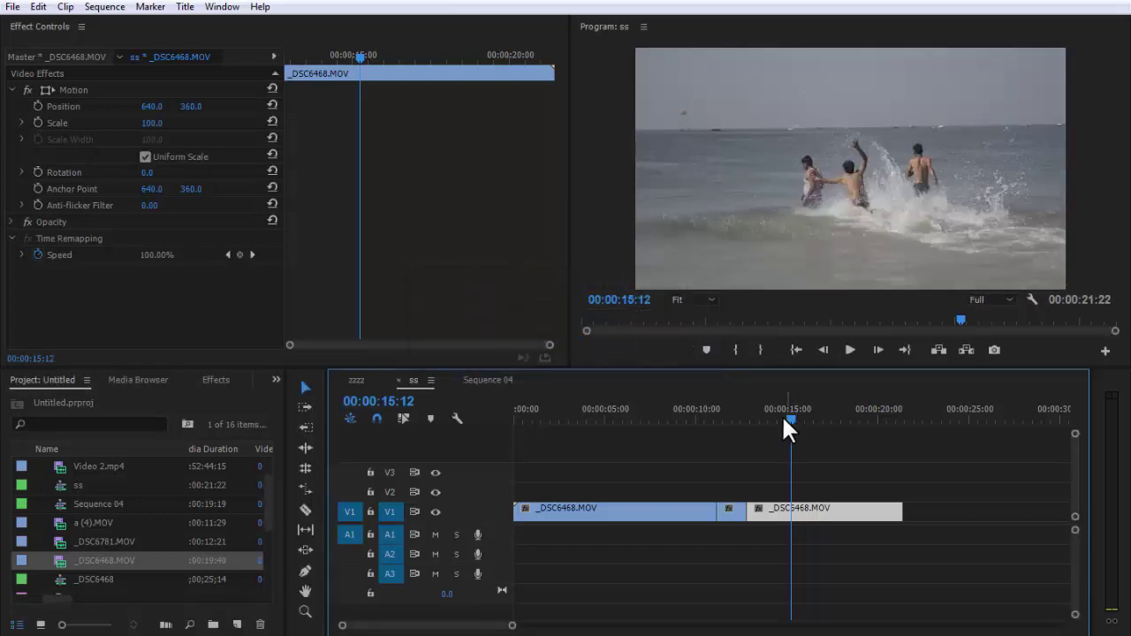
# Step: Play back from about 00:00:10:30 and 00:00:09:40 to review, then deselect the clip
pyautogui.click(713, 417)
pyautogui.press('space')
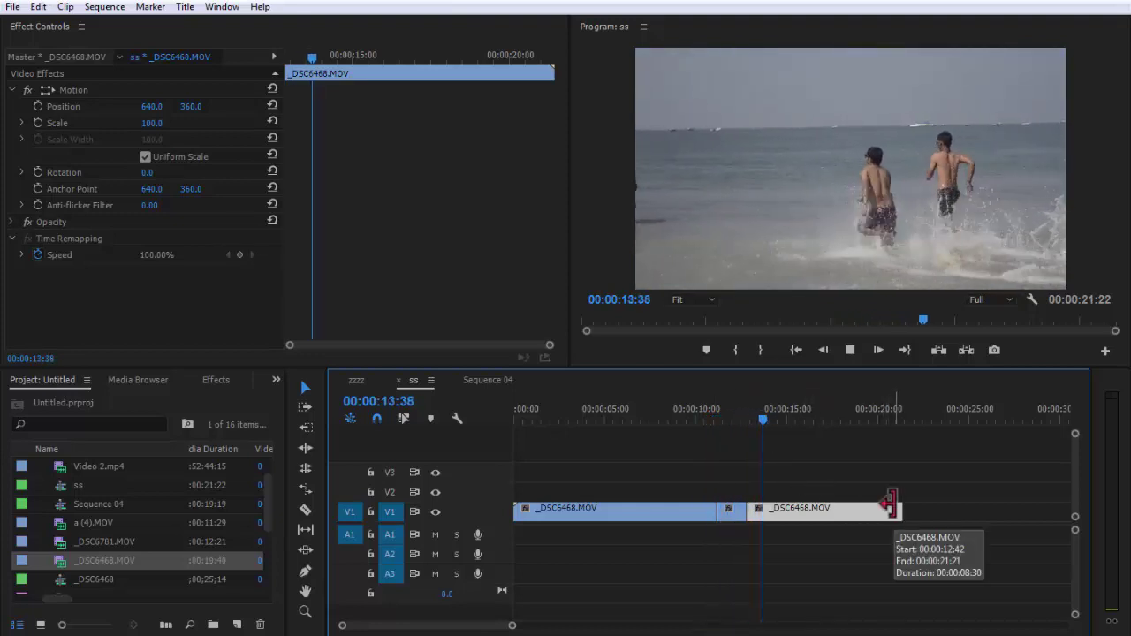
pyautogui.press('space')
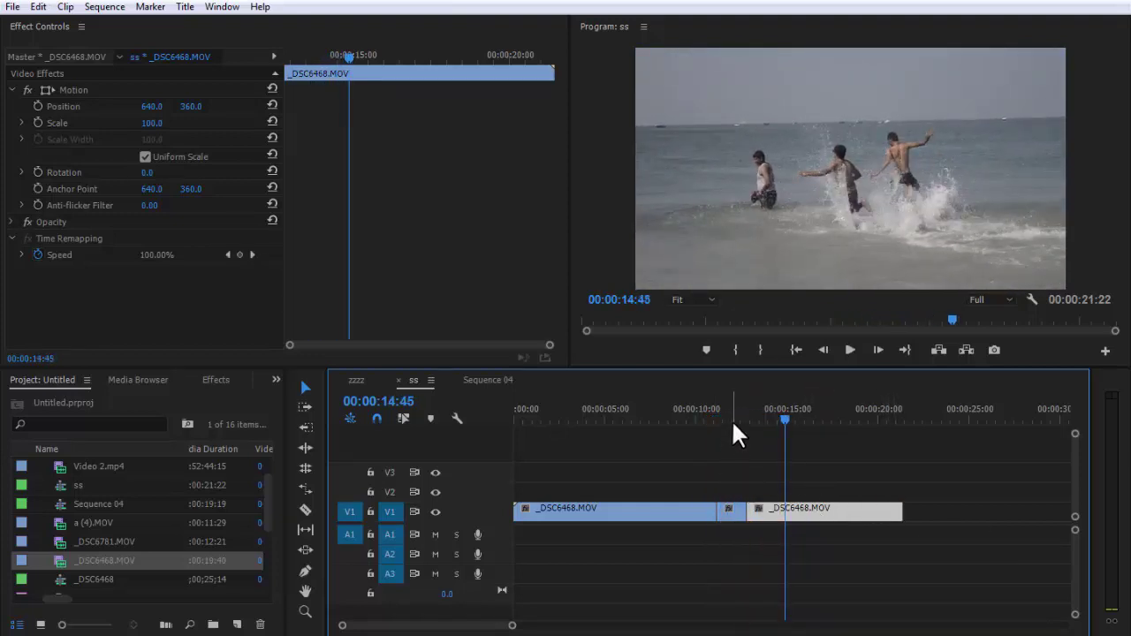
pyautogui.click(689, 422)
pyautogui.press('space')
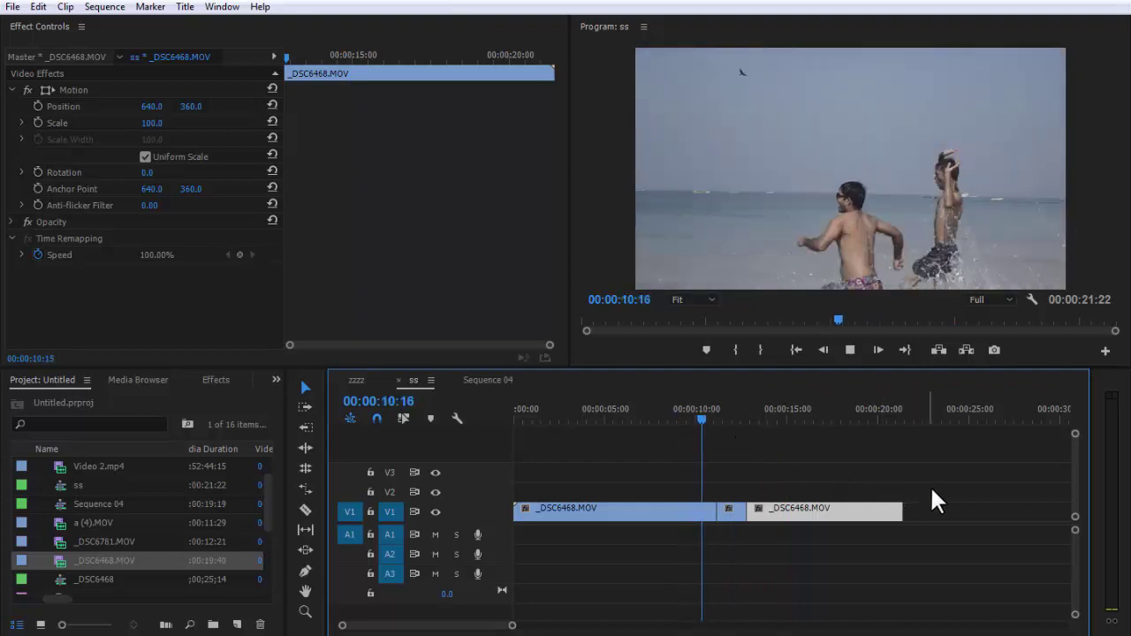
pyautogui.press('space')
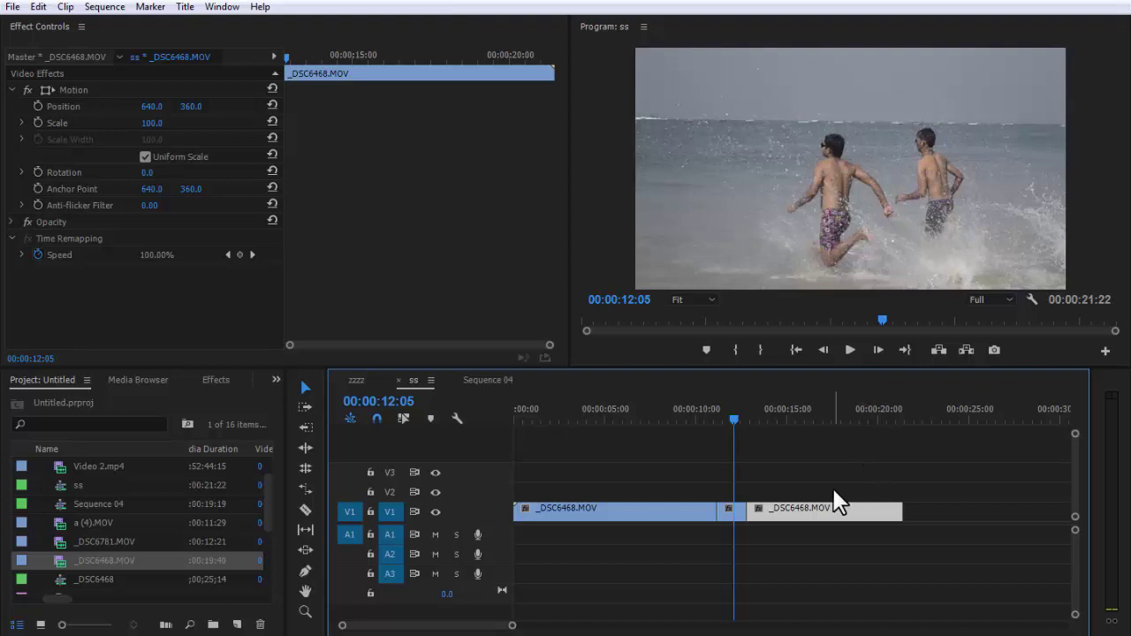
pyautogui.click(747, 486)
pyautogui.moveTo(772, 512); pyautogui.dragTo(775, 523)
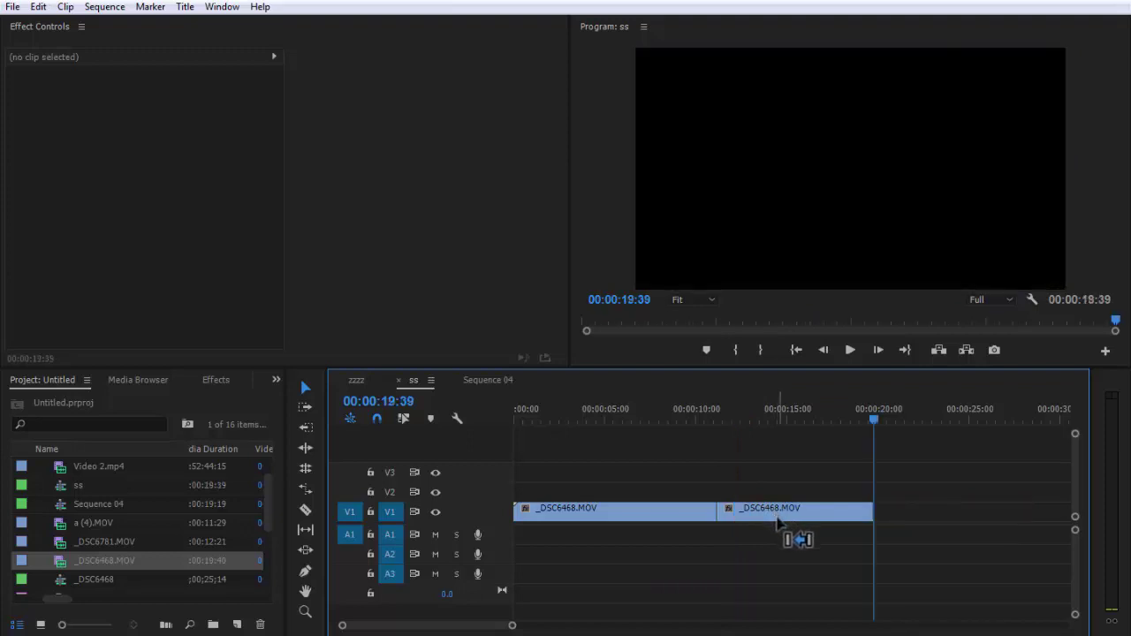
pyautogui.hotkey('ctrl', 'z')
pyautogui.moveTo(739, 427); pyautogui.dragTo(718, 434)
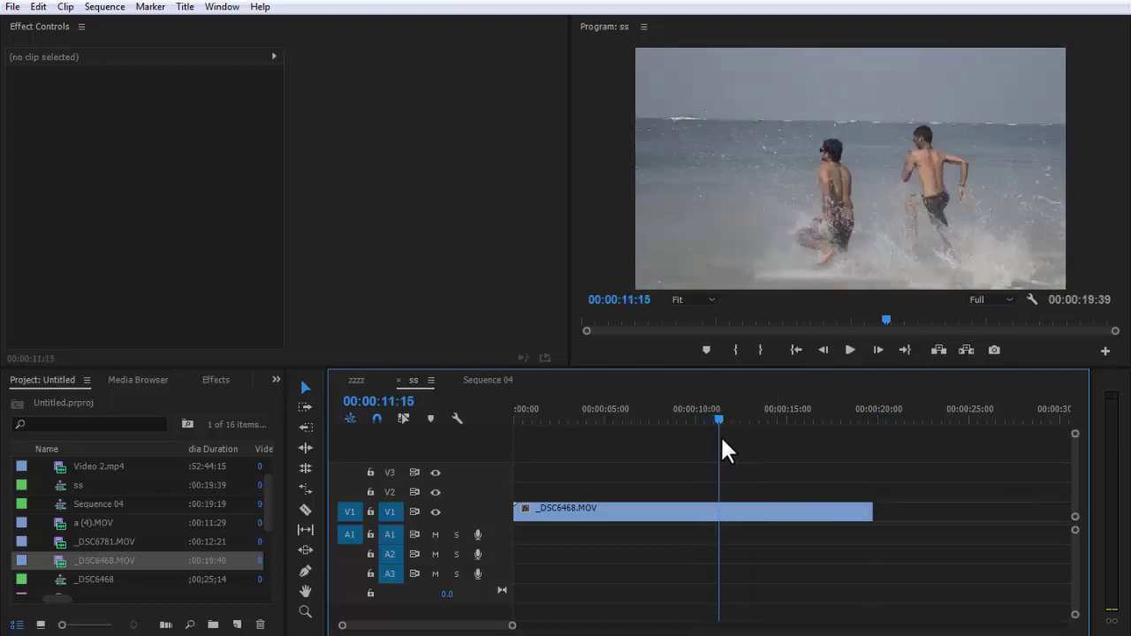
pyautogui.click(65, 7)
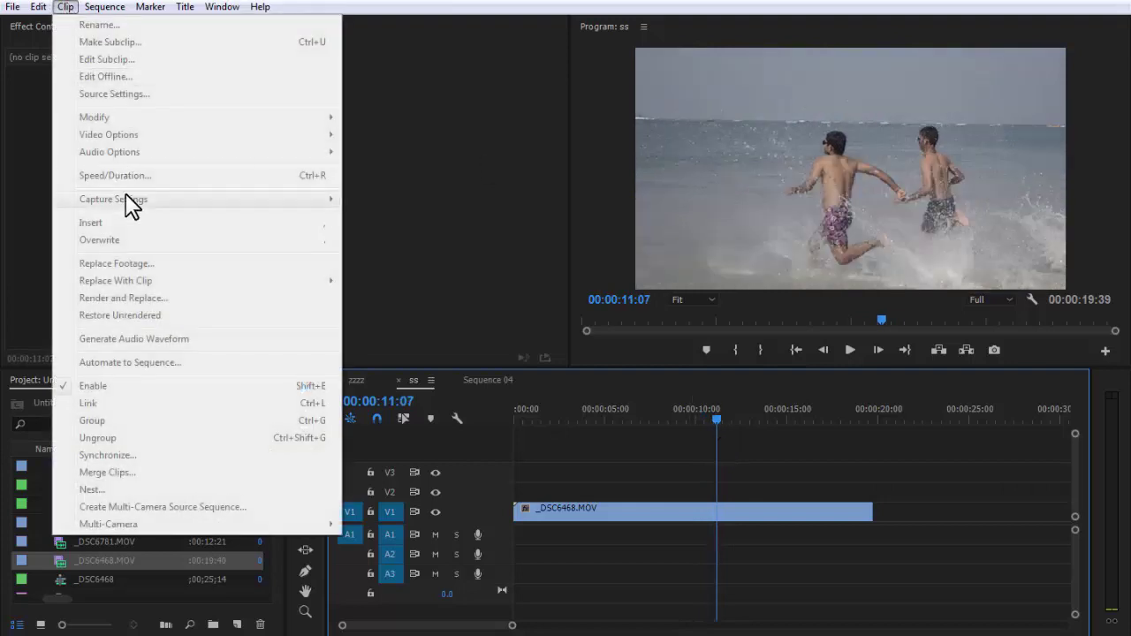
pyautogui.click(747, 512)
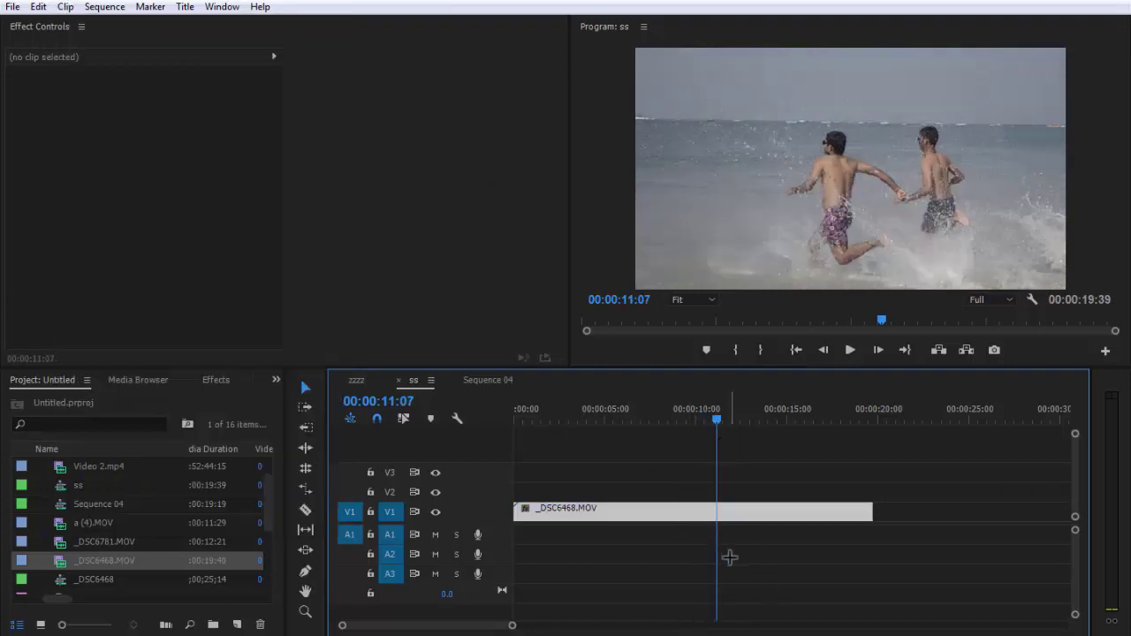
pyautogui.click(69, 7)
pyautogui.moveTo(119, 137)
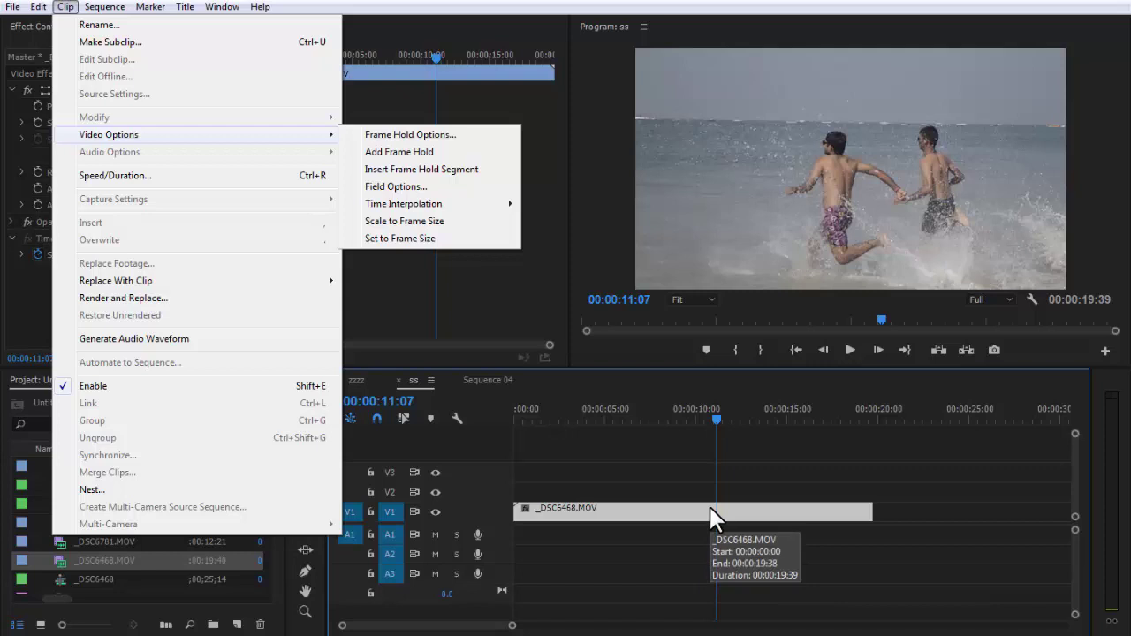
pyautogui.click(425, 169)
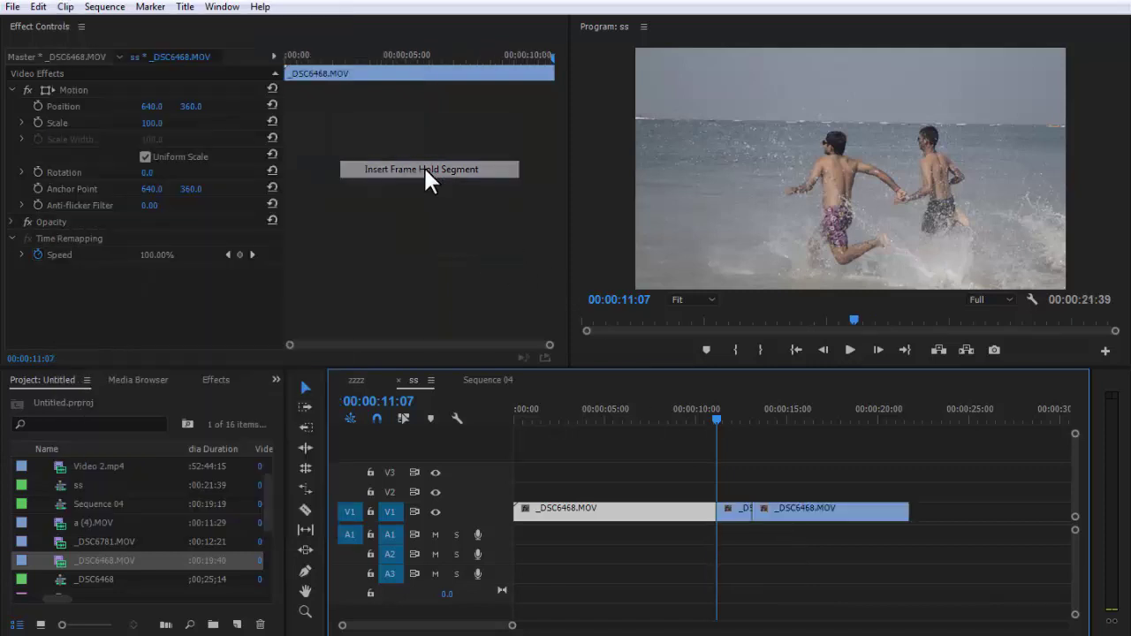
pyautogui.click(677, 409)
pyautogui.press('space')
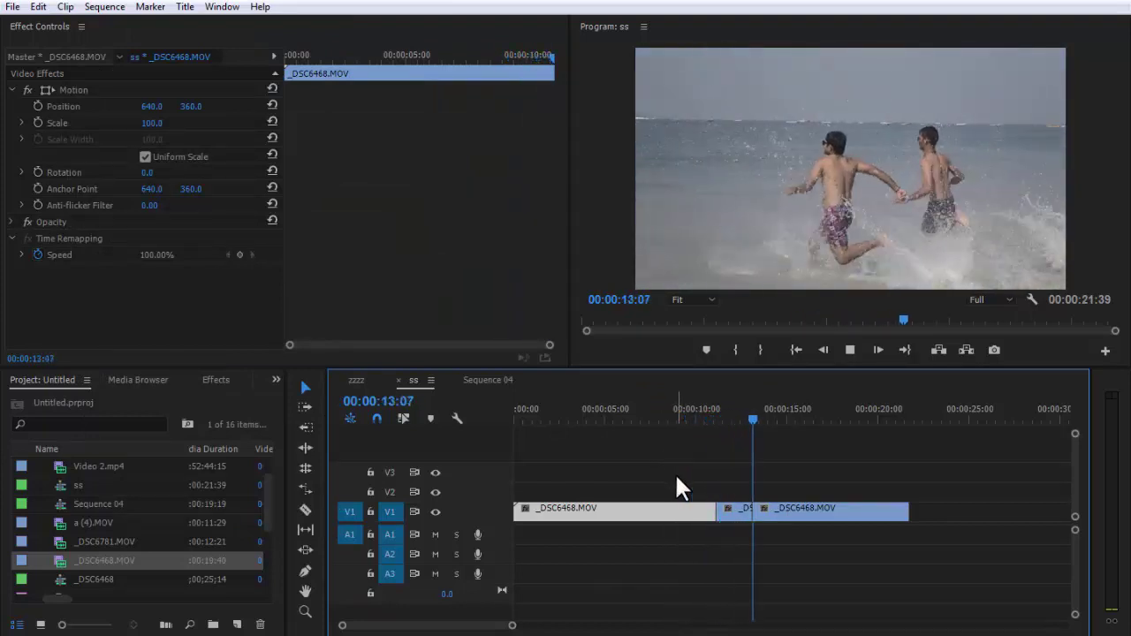
pyautogui.press('space')
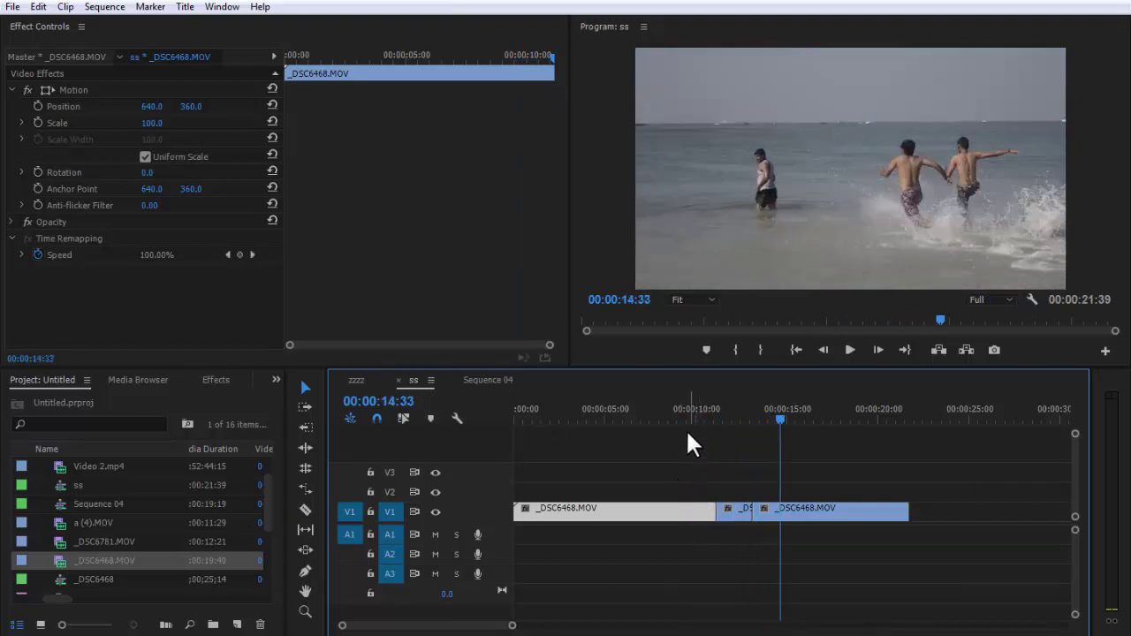
pyautogui.hotkey('ctrl', 'z')
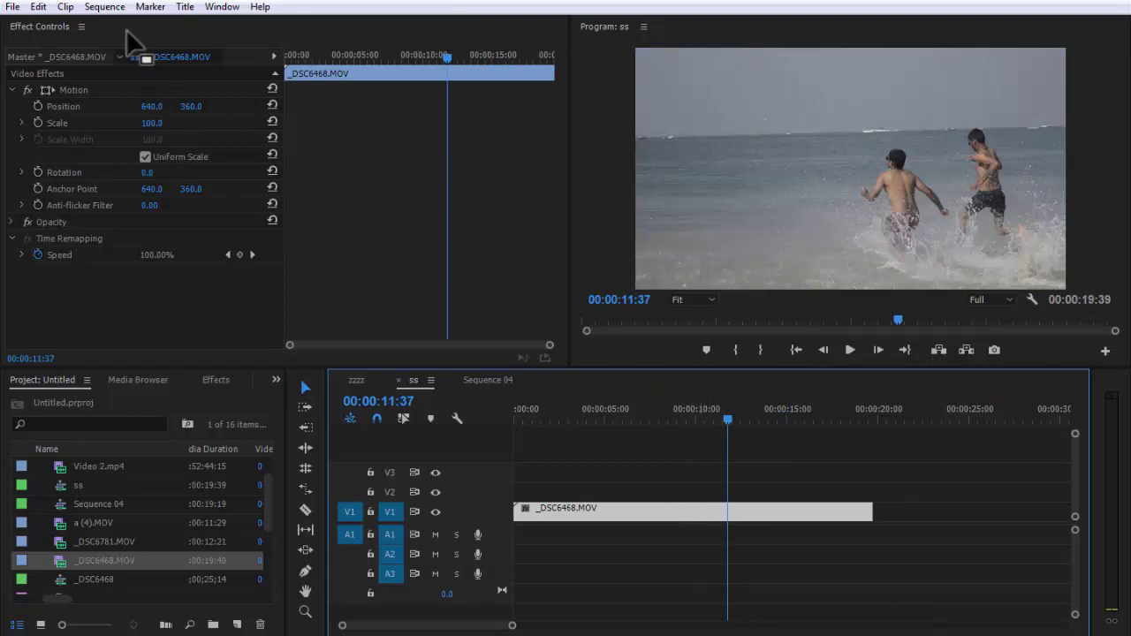
# Step: Add a frame hold at 00:00:11:37, scrub and play to preview it, then undo
pyautogui.click(66, 7)
pyautogui.moveTo(212, 140)
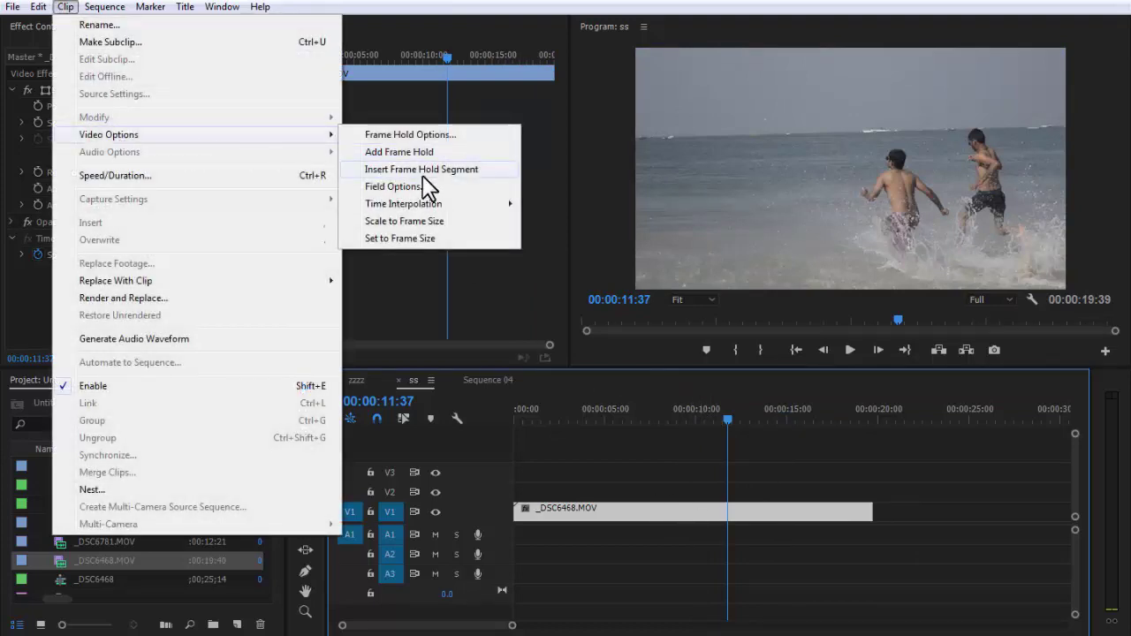
pyautogui.click(407, 153)
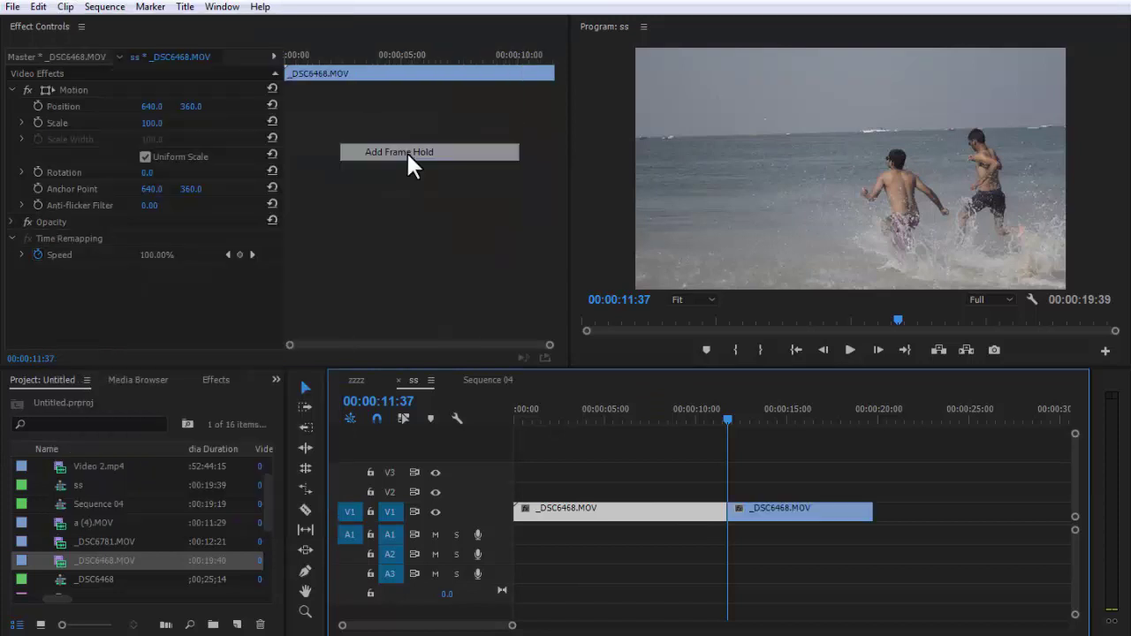
pyautogui.moveTo(752, 419); pyautogui.dragTo(682, 424)
pyautogui.press('space')
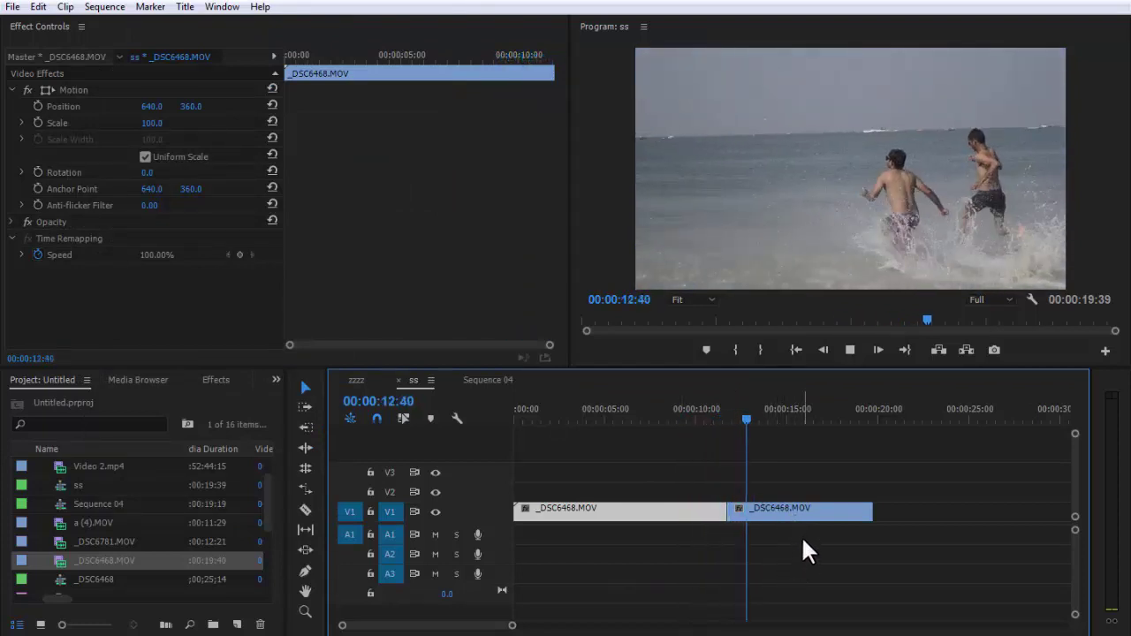
pyautogui.hotkey('ctrl', 'z')
# Step: Review the zzzz sequence's Video 2.mp4 footage three times in full-screen playback
pyautogui.click(708, 412)
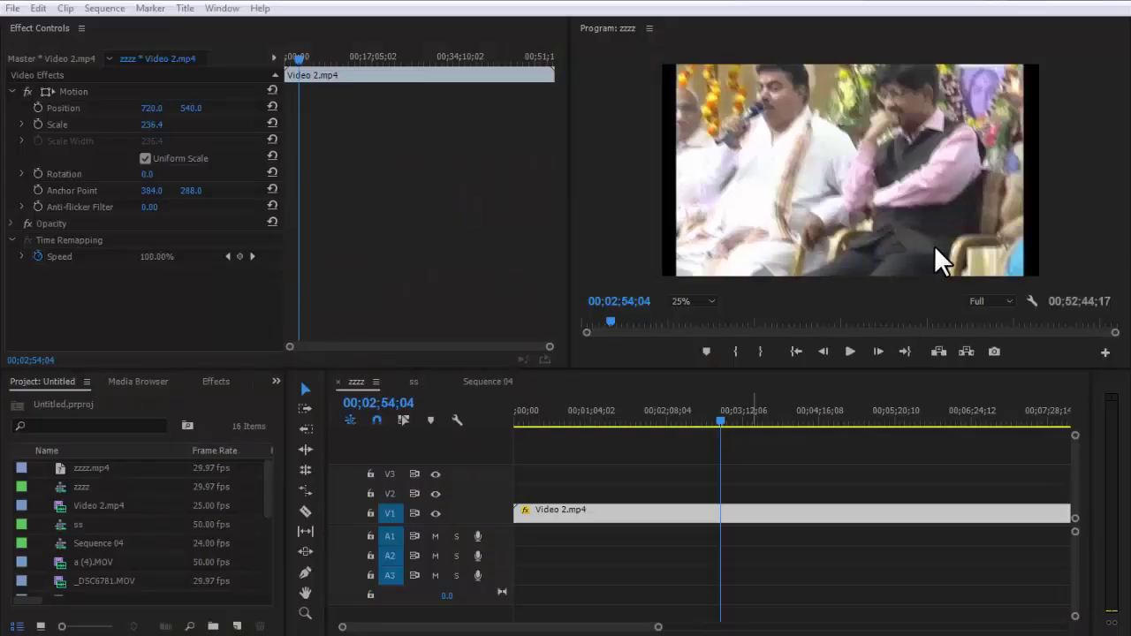
pyautogui.click(1017, 224)
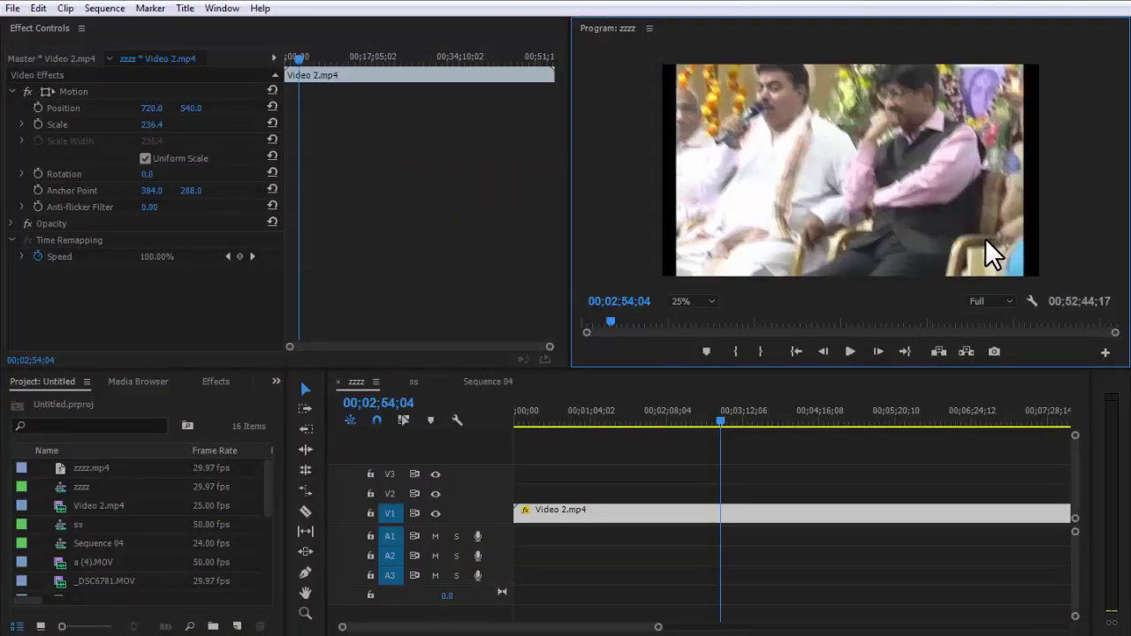
pyautogui.hotkey('ctrl', '`')
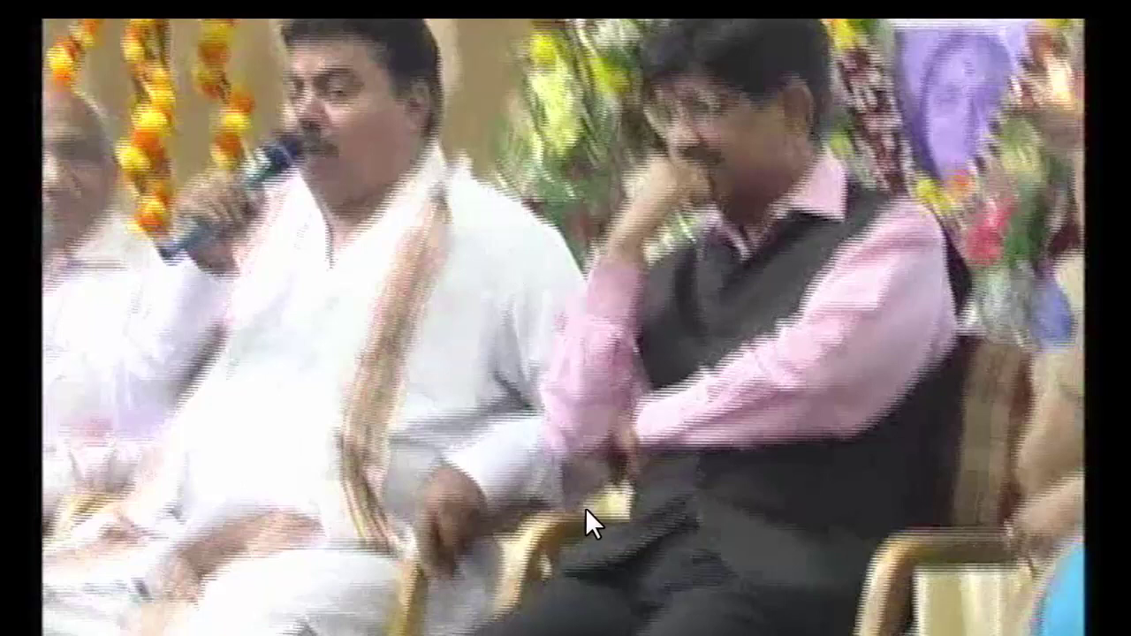
pyautogui.press('Escape')
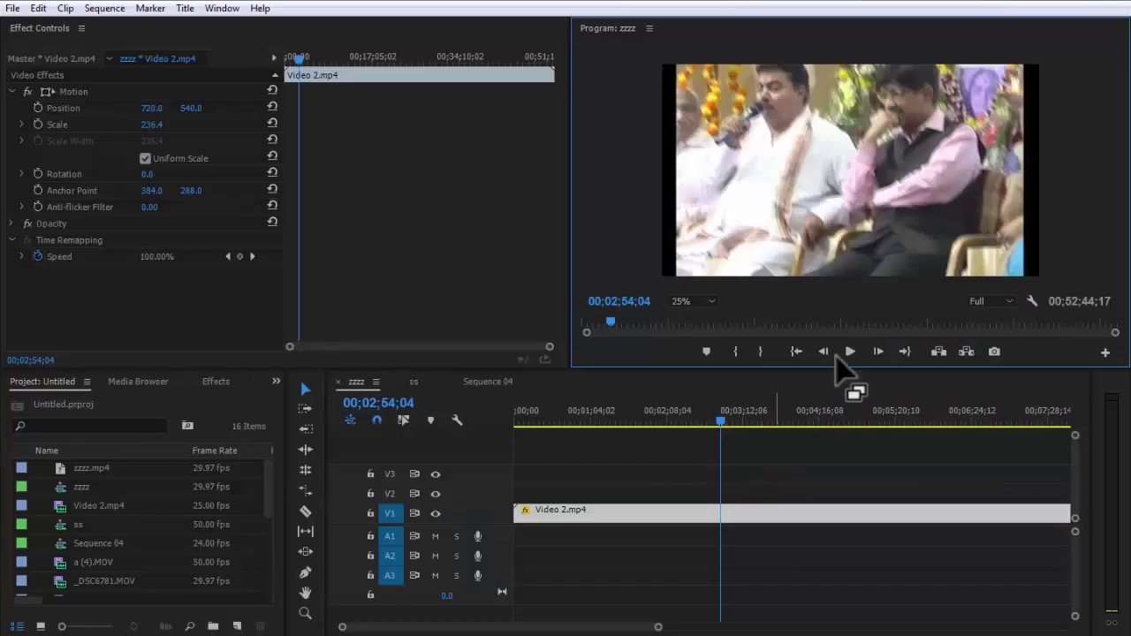
pyautogui.hotkey('ctrl', '`')
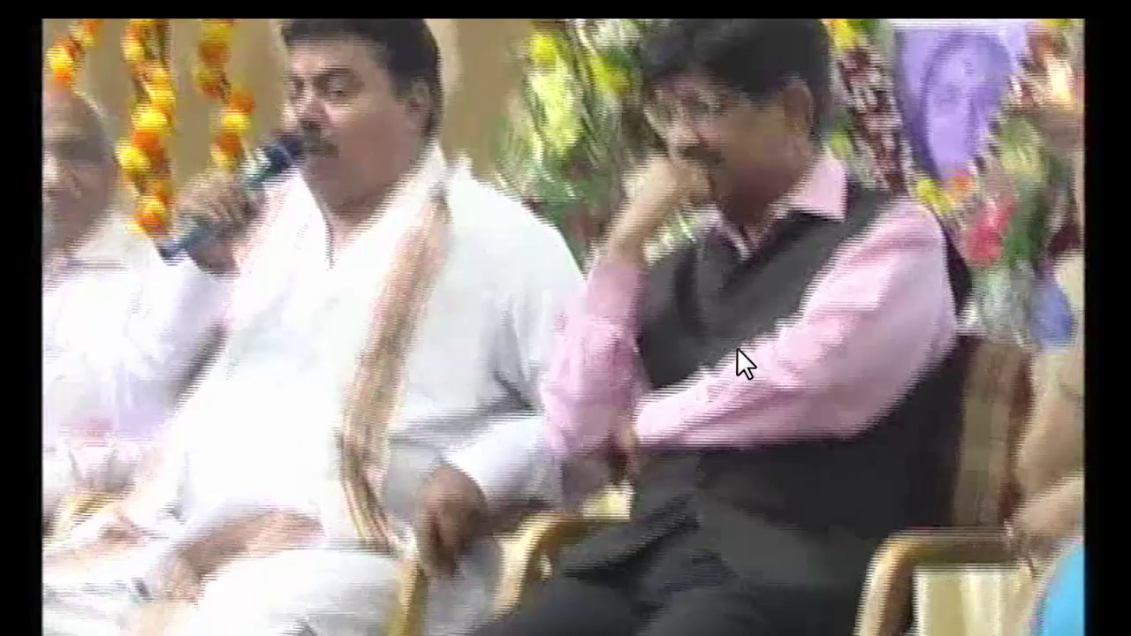
pyautogui.press('Escape')
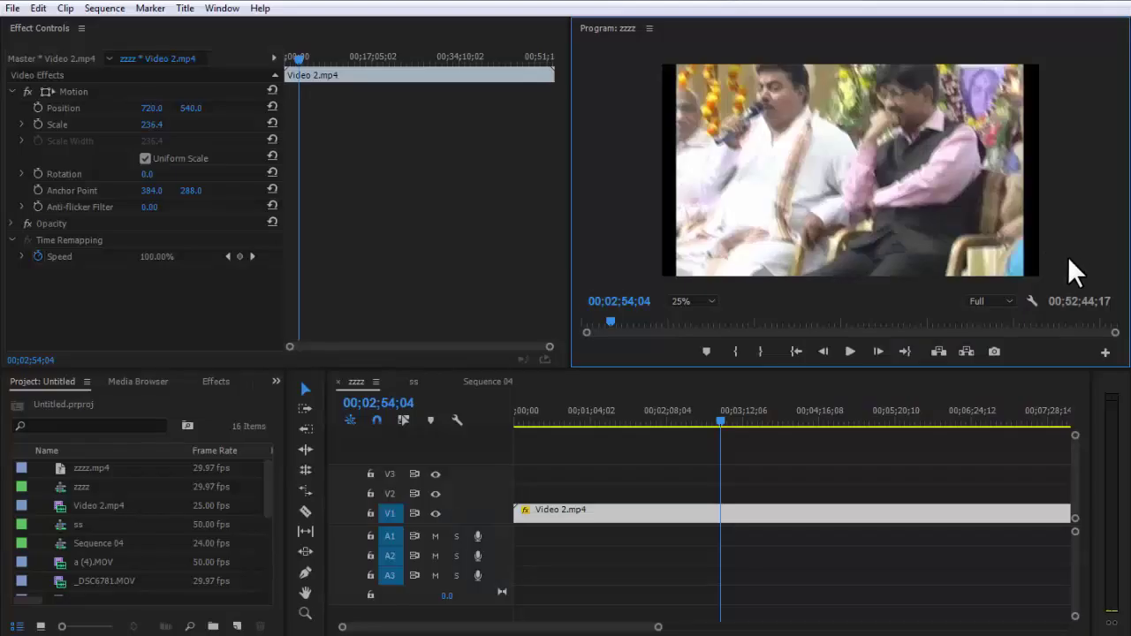
pyautogui.hotkey('ctrl', '`')
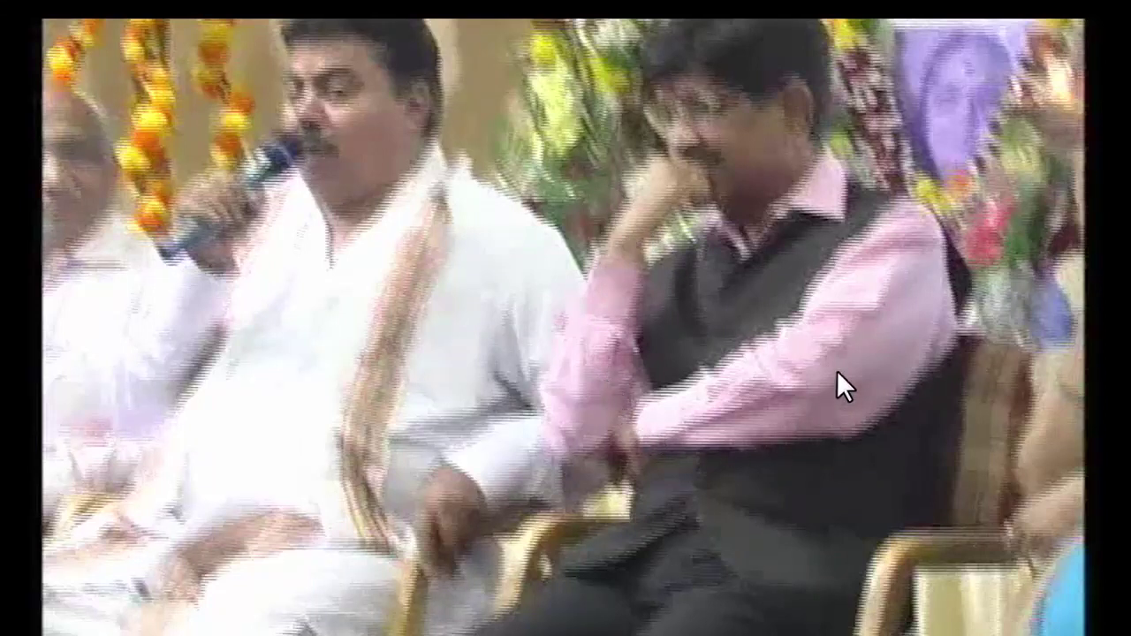
pyautogui.press('Escape')
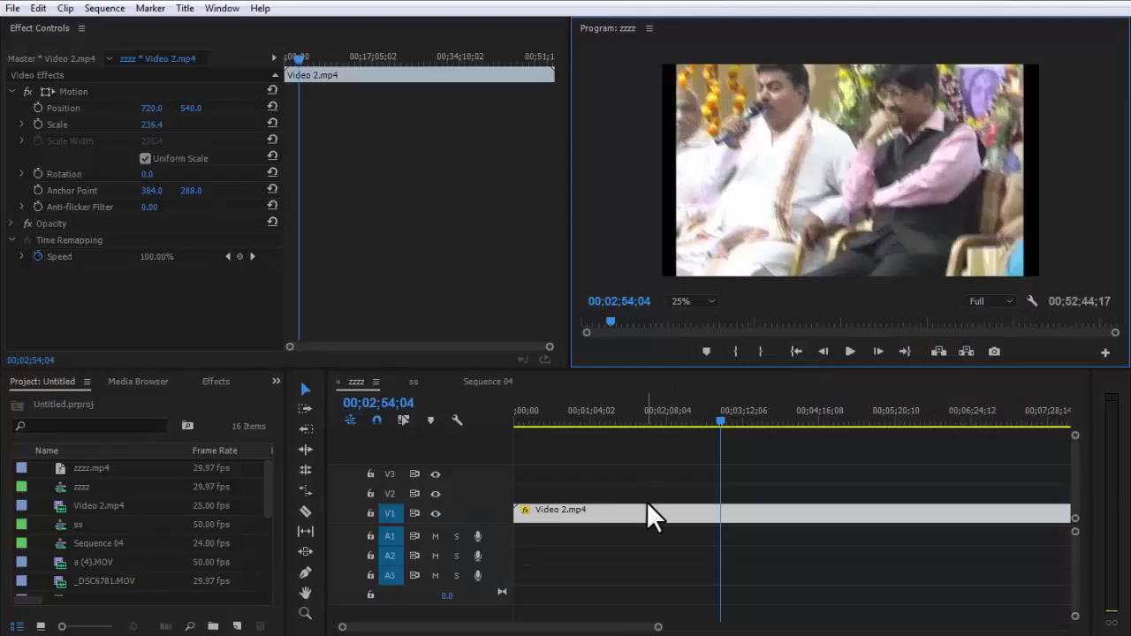
# Step: Set the Video 2.mp4 clip's field options to Flicker Removal and preview it full screen
pyautogui.rightClick(654, 509)
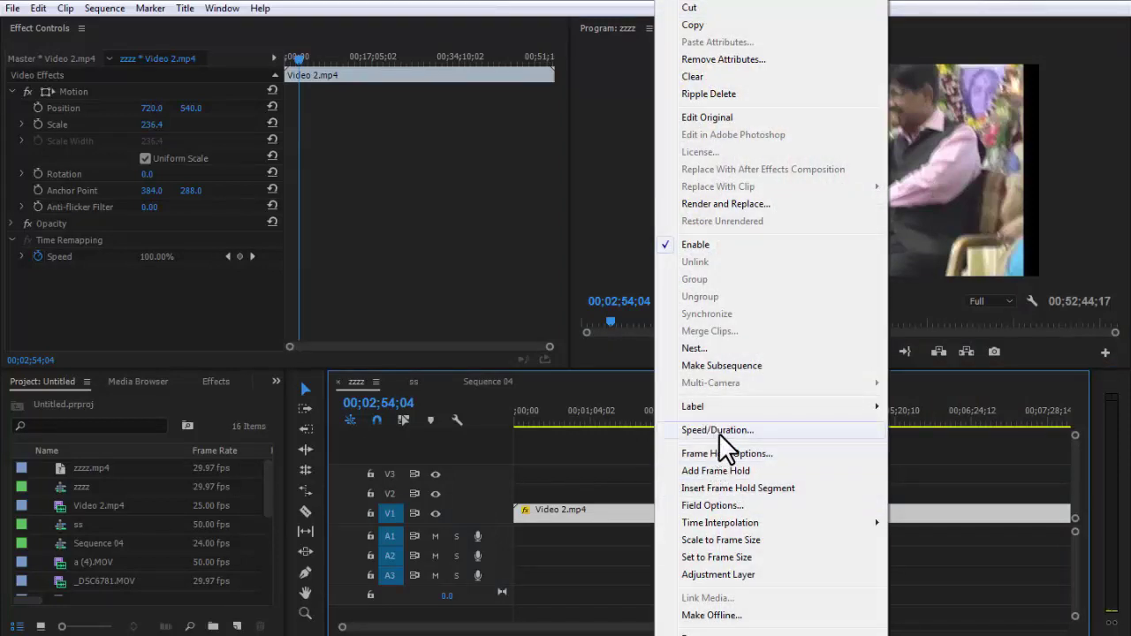
pyautogui.click(722, 505)
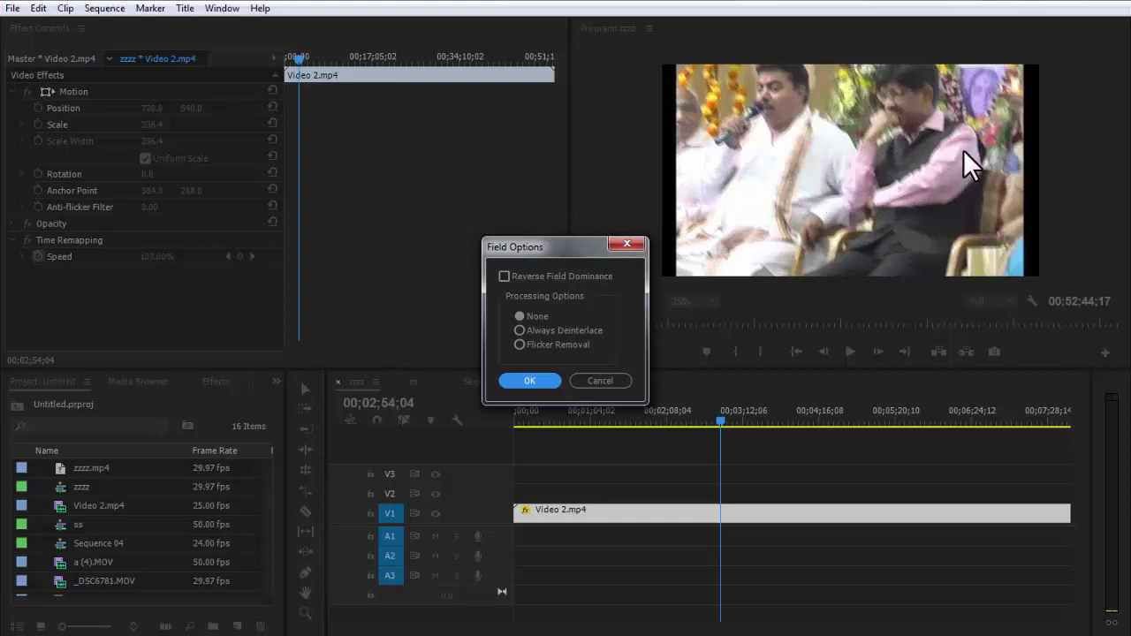
pyautogui.click(540, 341)
pyautogui.click(532, 382)
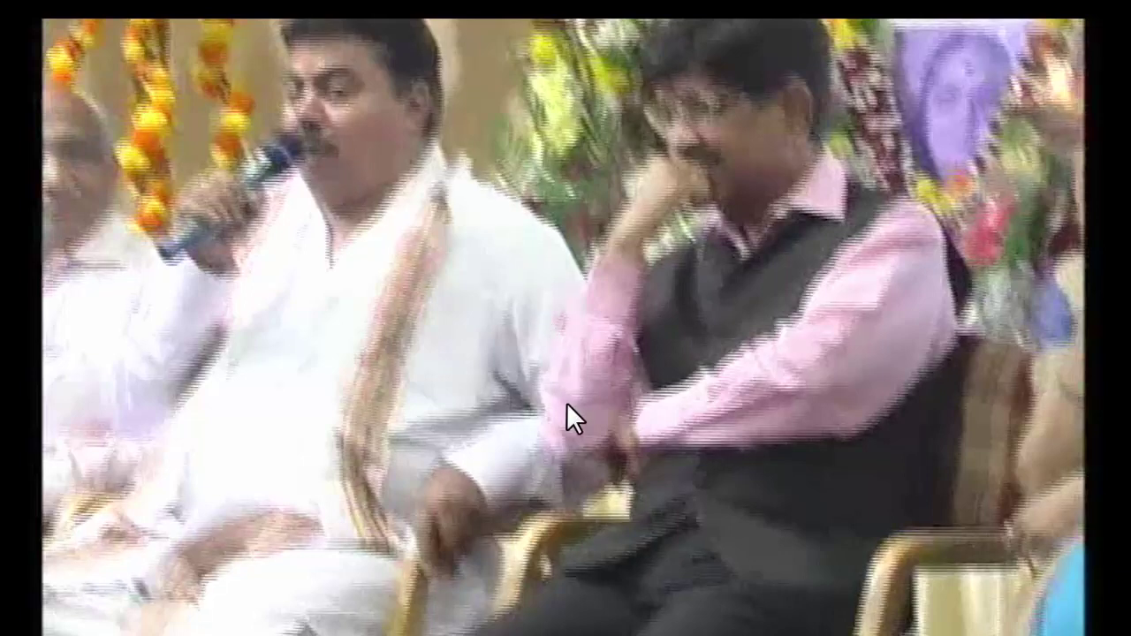
pyautogui.press('Escape')
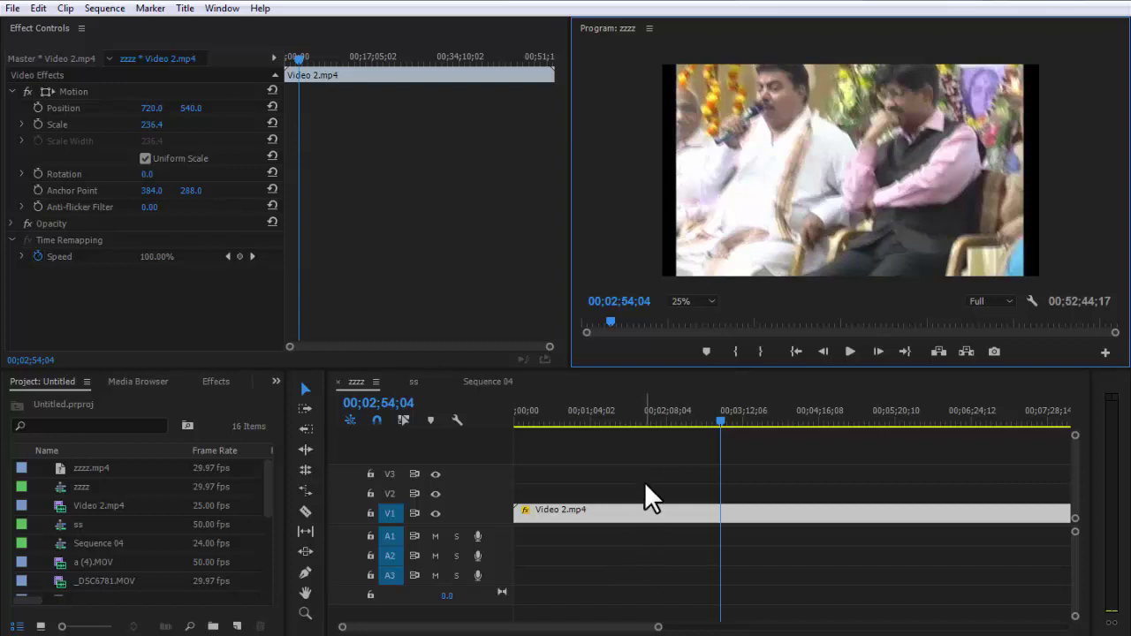
pyautogui.moveTo(645, 482)
pyautogui.mouseDown()
pyautogui.moveTo(751, 555)
pyautogui.moveTo(781, 554)
pyautogui.mouseUp()
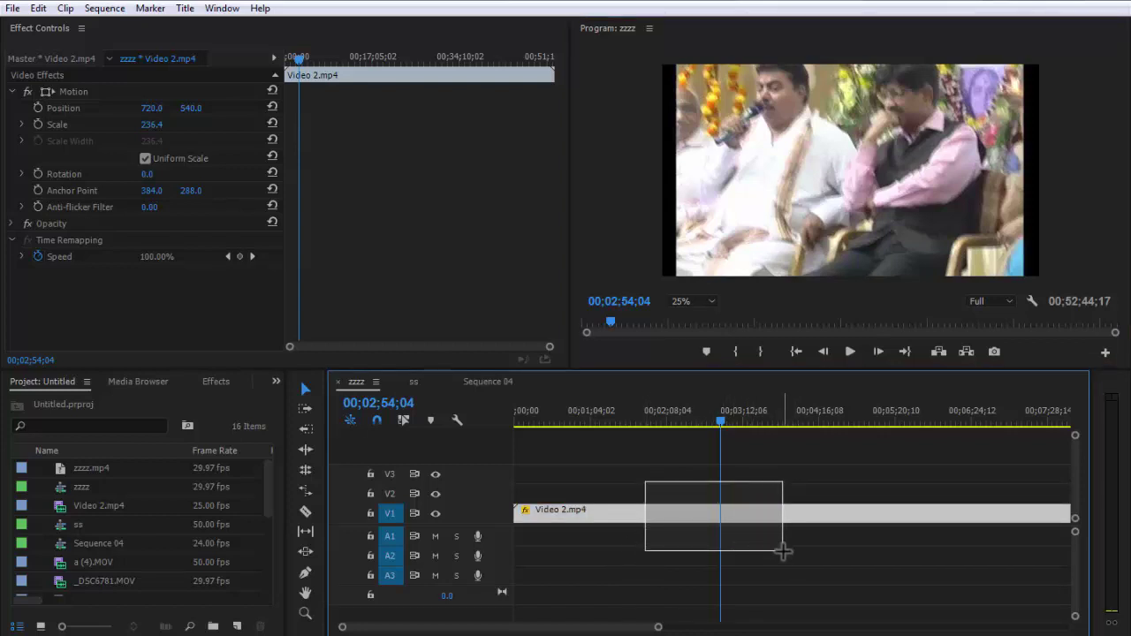
pyautogui.moveTo(781, 554); pyautogui.dragTo(785, 554)
pyautogui.click(782, 546)
pyautogui.moveTo(677, 480); pyautogui.dragTo(757, 561)
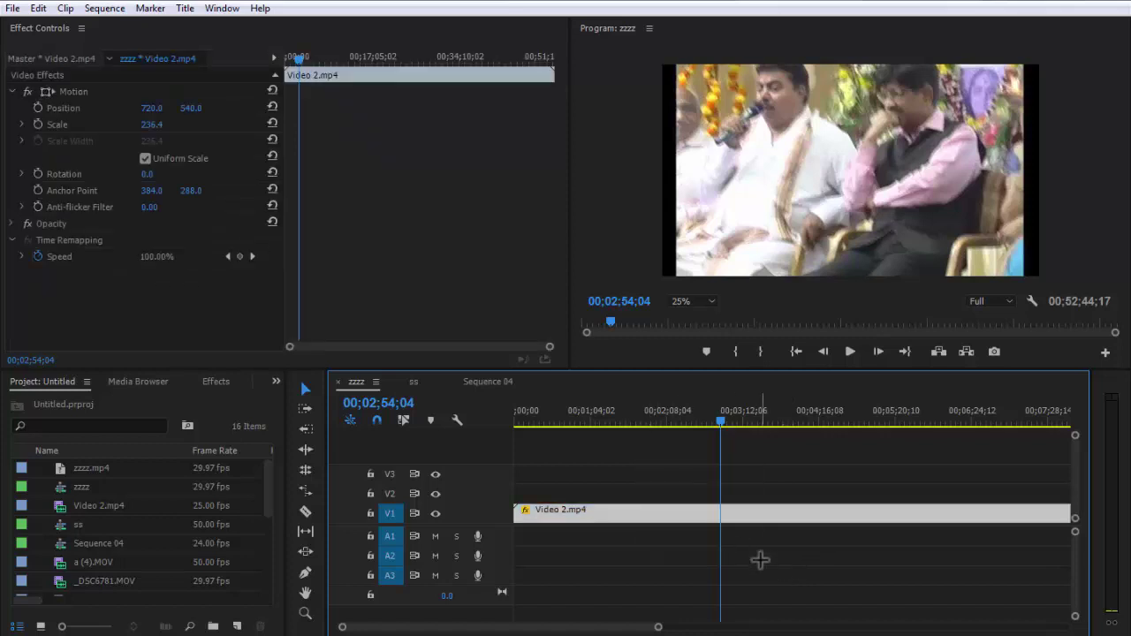
pyautogui.rightClick(685, 516)
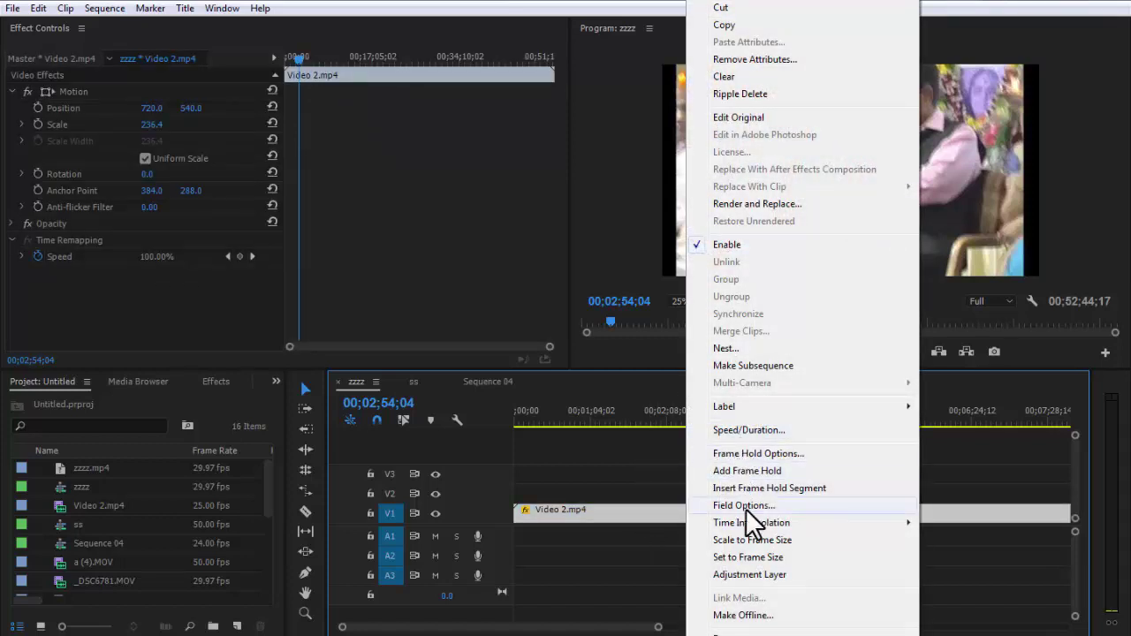
pyautogui.click(745, 506)
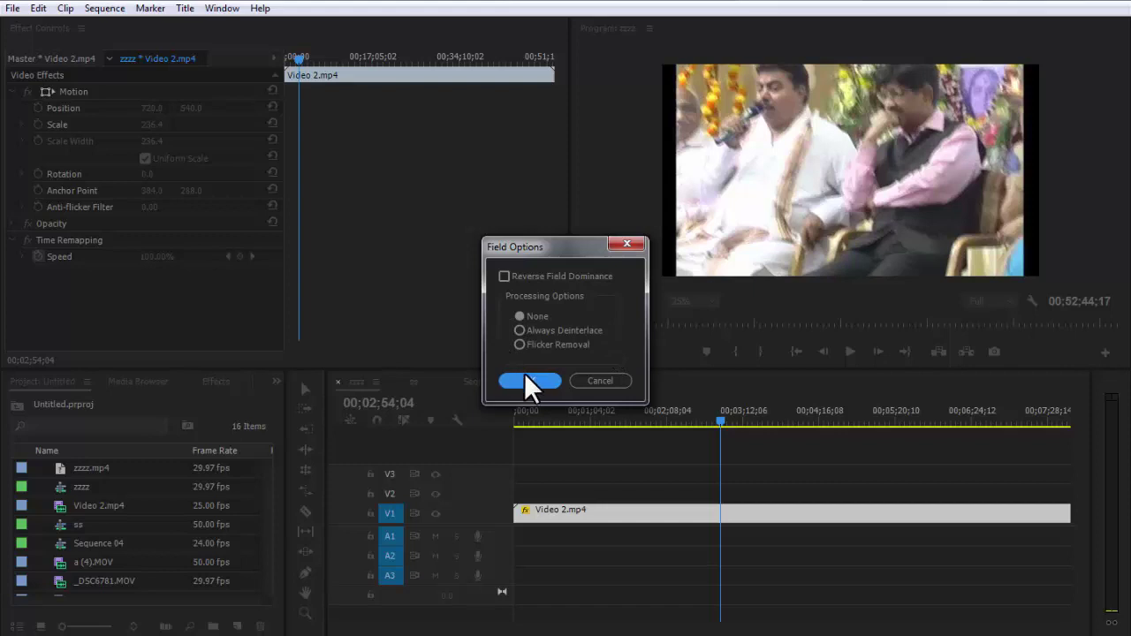
pyautogui.click(590, 380)
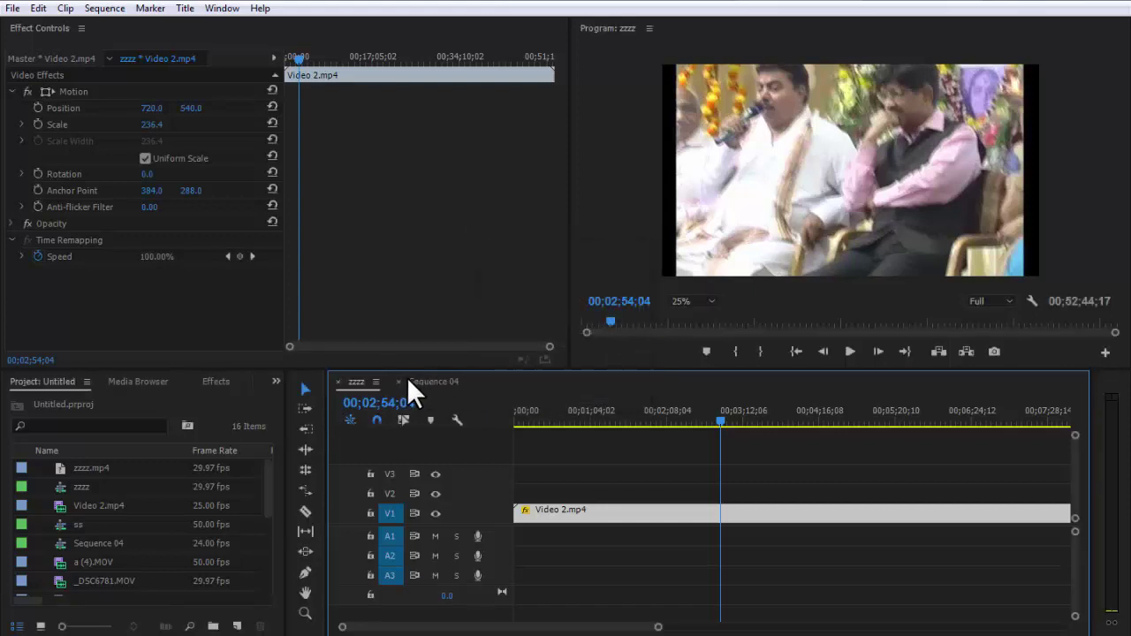
# Step: Open Export Settings for Sequence 04, keeping AVI format and the NTSC DV Widescreen 24p preset
pyautogui.click(433, 382)
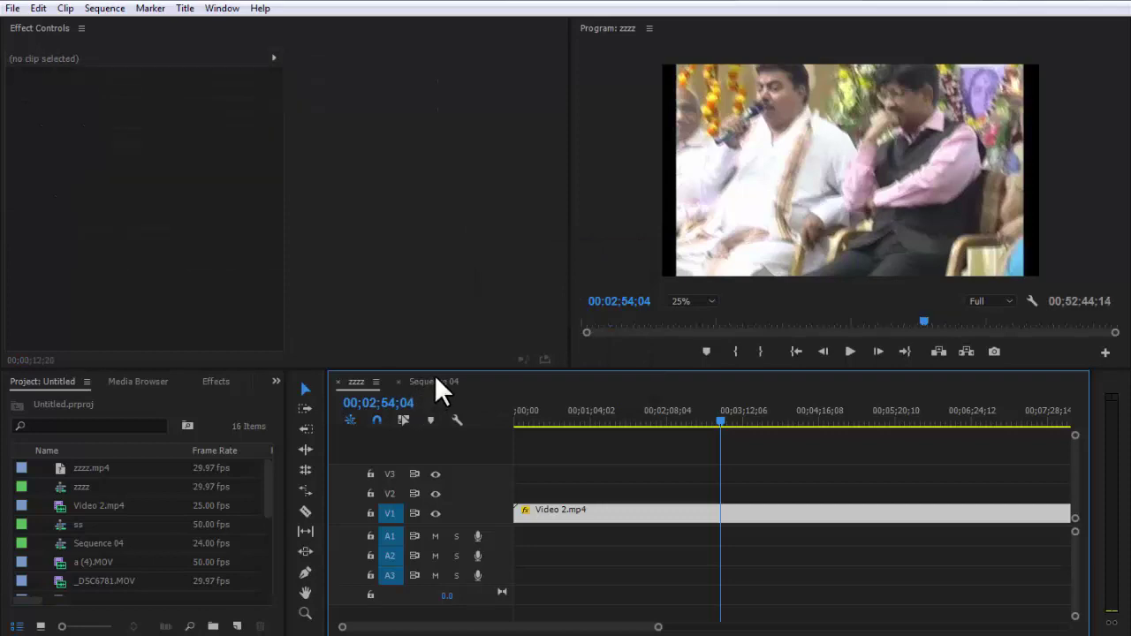
pyautogui.click(13, 8)
pyautogui.moveTo(101, 450)
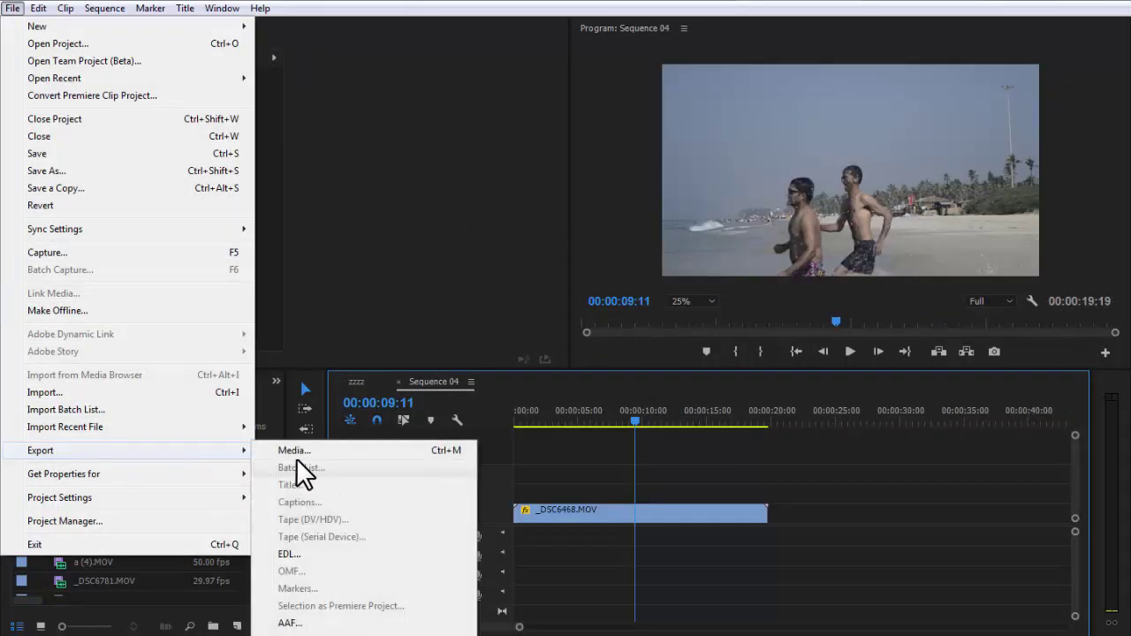
pyautogui.click(301, 450)
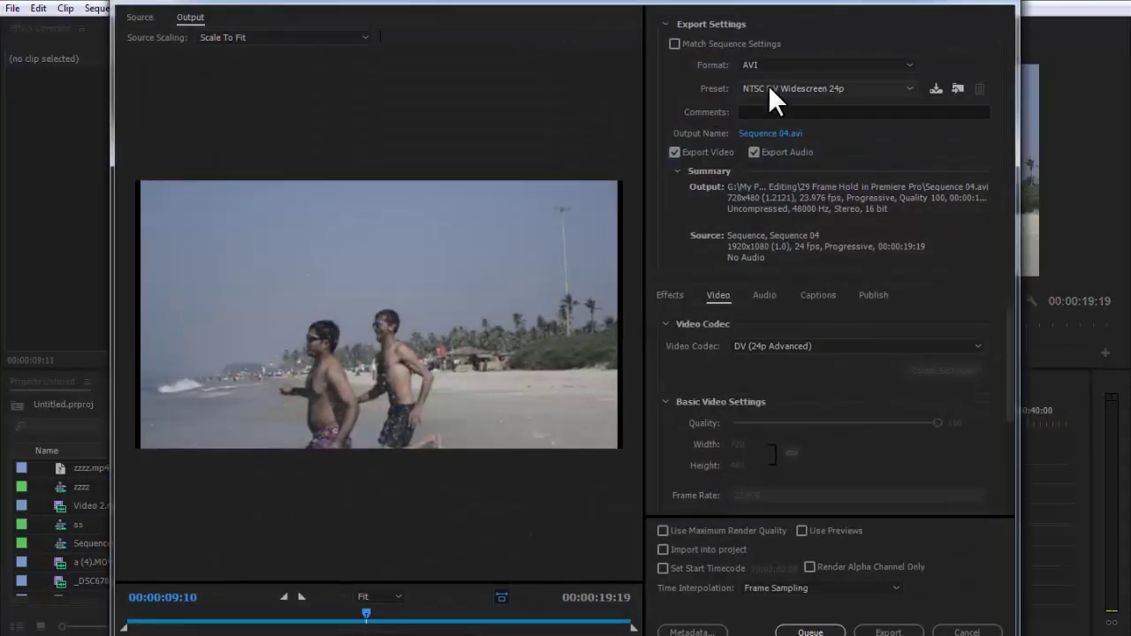
pyautogui.click(768, 60)
pyautogui.click(768, 61)
pyautogui.click(783, 87)
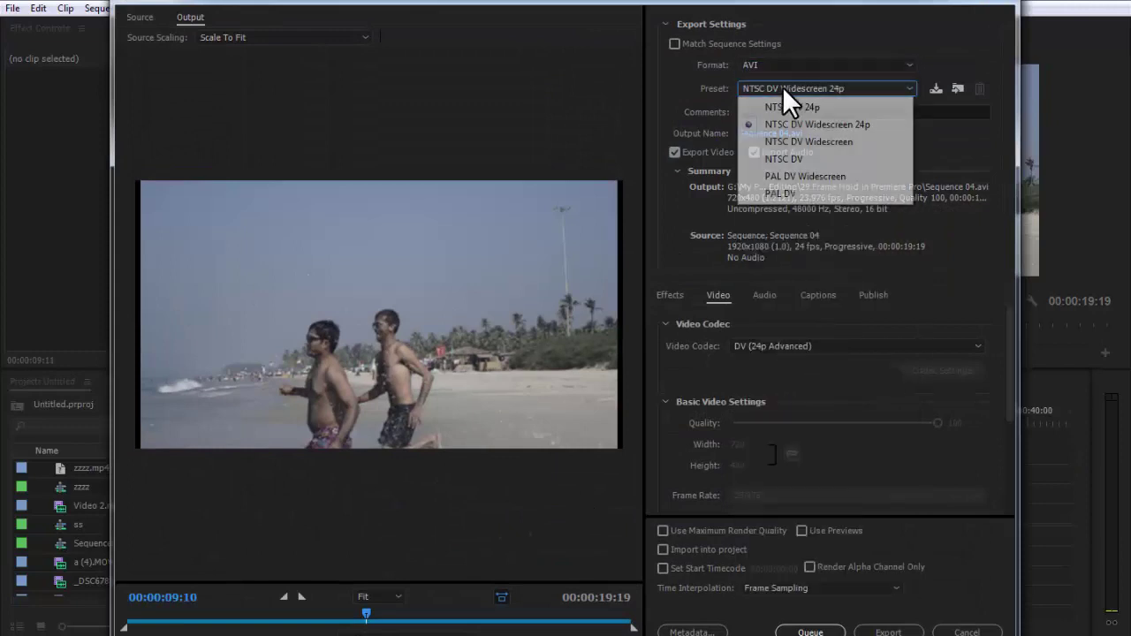
pyautogui.click(836, 127)
# Step: Compare DV NTSC and DV PAL codec previews, revert to DV NTSC, and close export settings
pyautogui.click(768, 348)
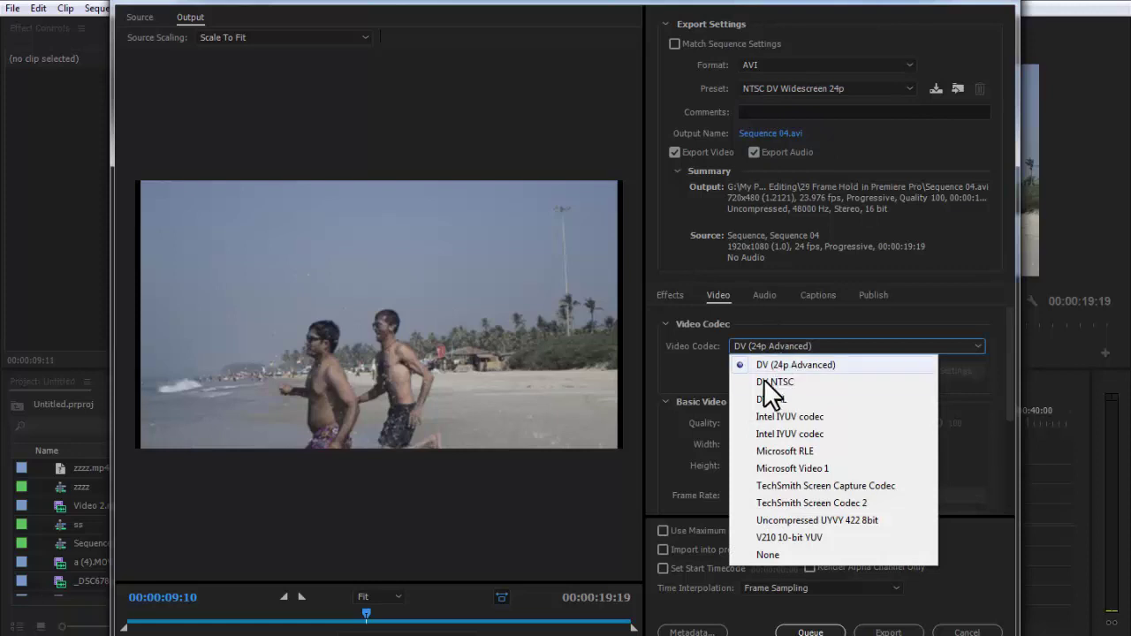
pyautogui.click(771, 380)
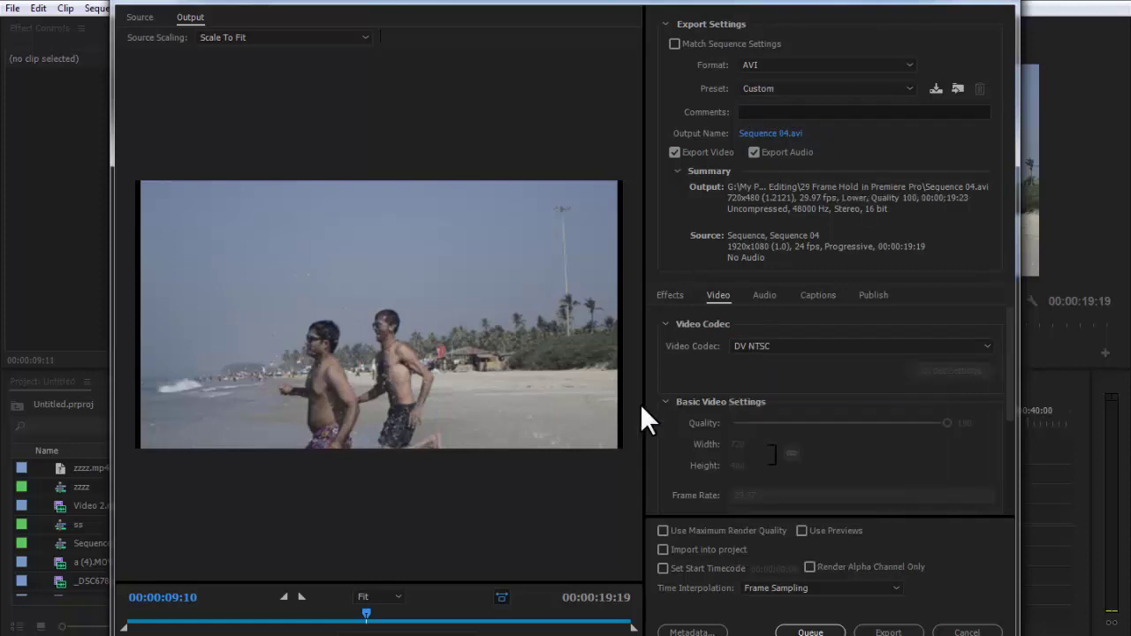
pyautogui.click(772, 345)
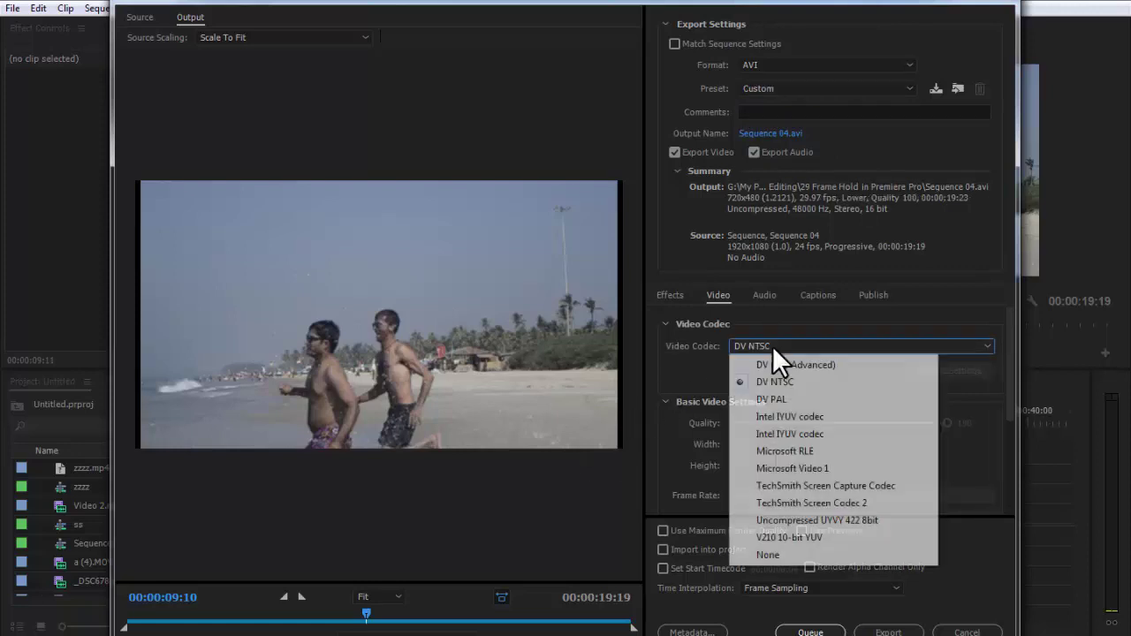
pyautogui.click(771, 401)
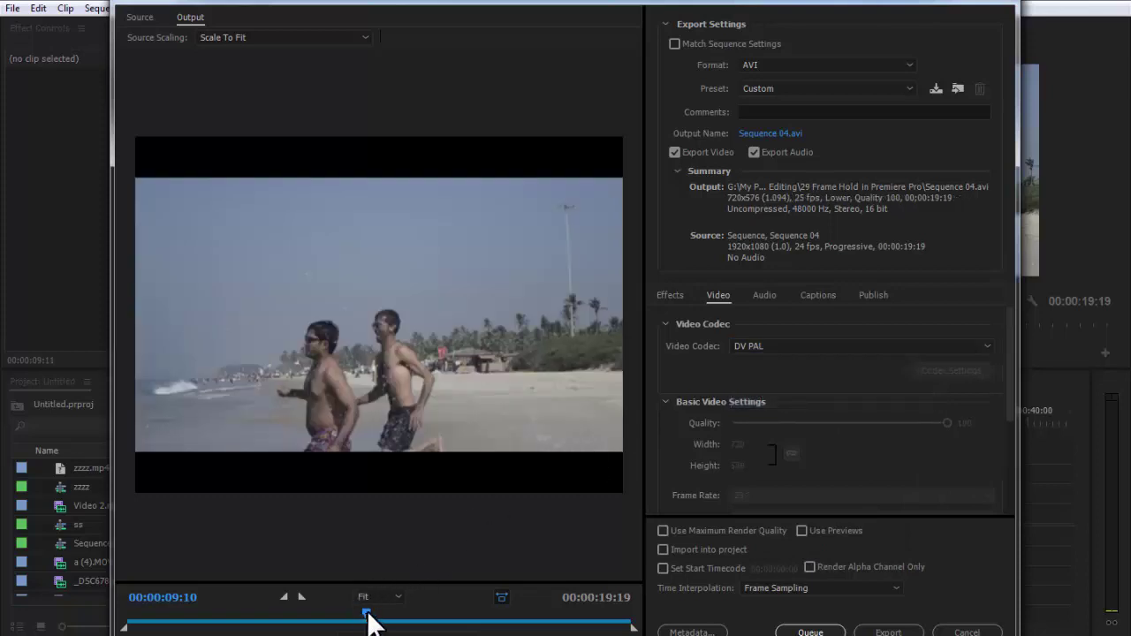
pyautogui.moveTo(368, 616); pyautogui.dragTo(334, 618)
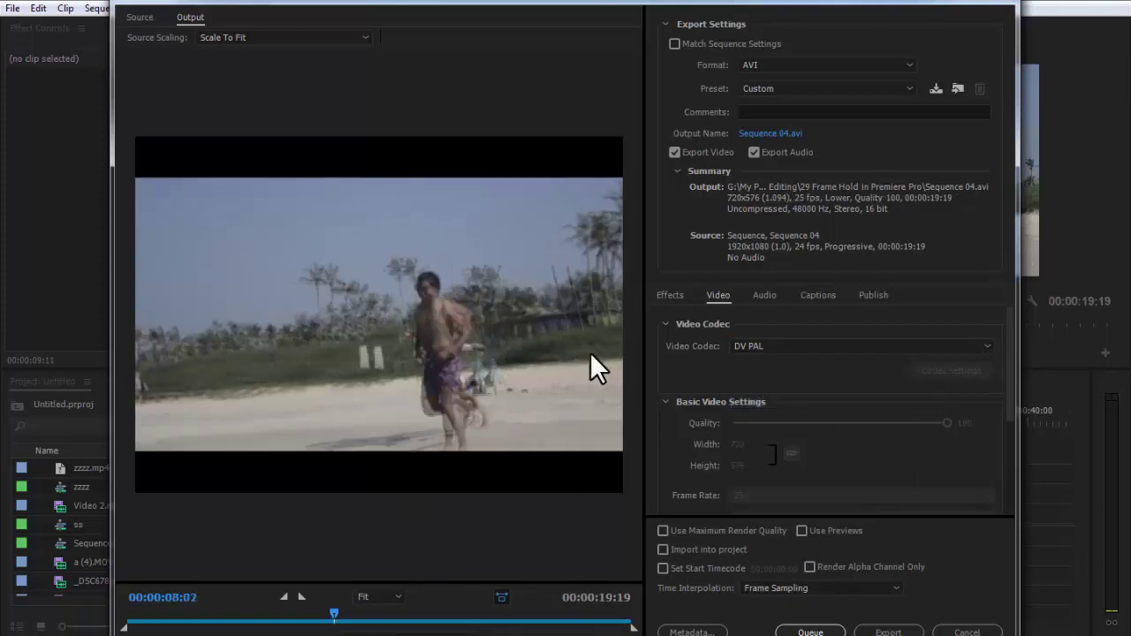
pyautogui.click(765, 340)
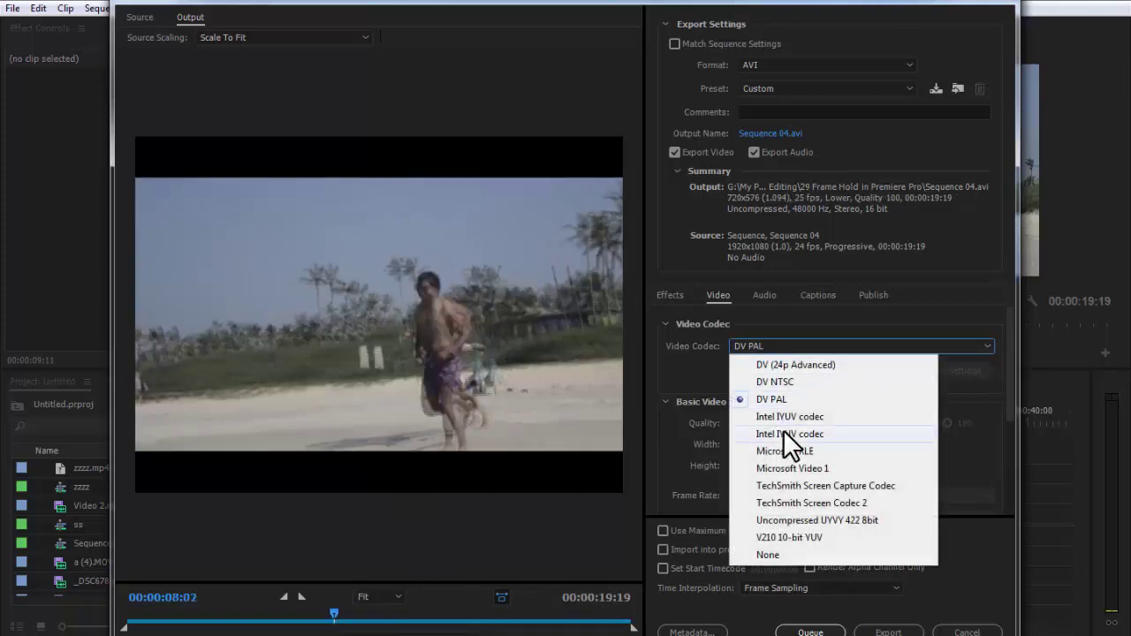
pyautogui.click(775, 381)
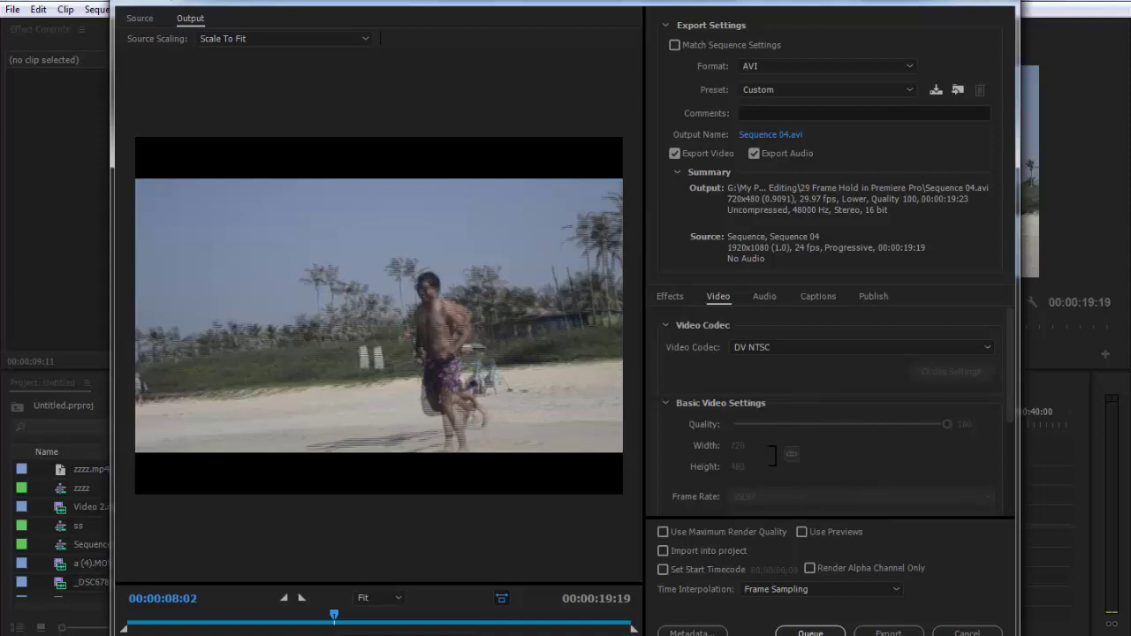
pyautogui.click(966, 633)
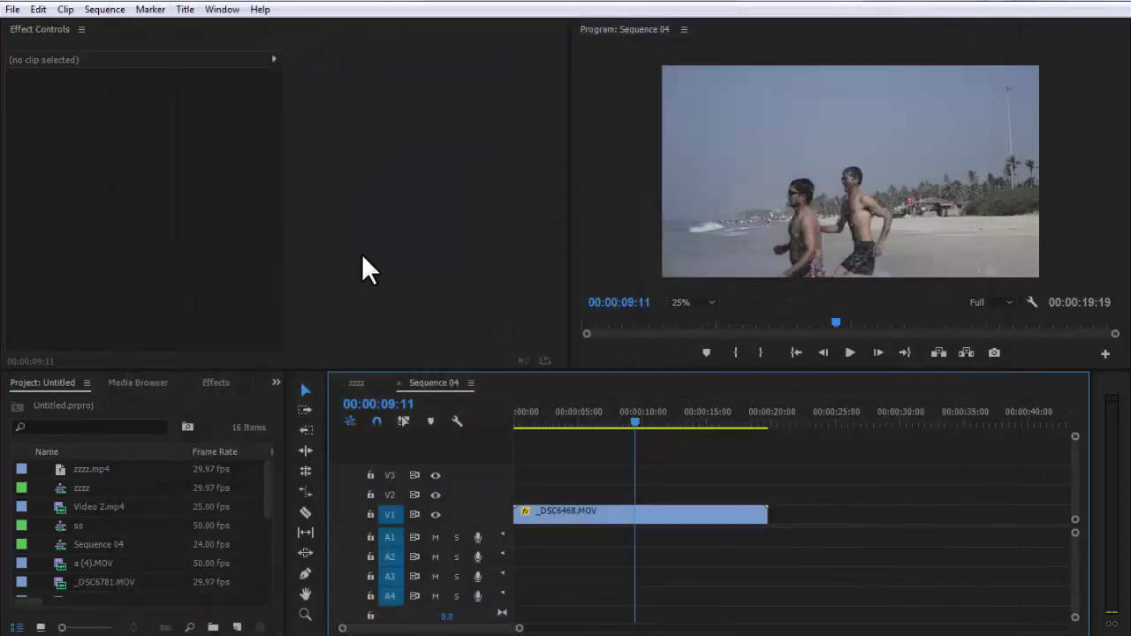
# Step: Select the timeline clip and review its Clip > Video Options without changing anything
pyautogui.press('d')
pyautogui.click(63, 8)
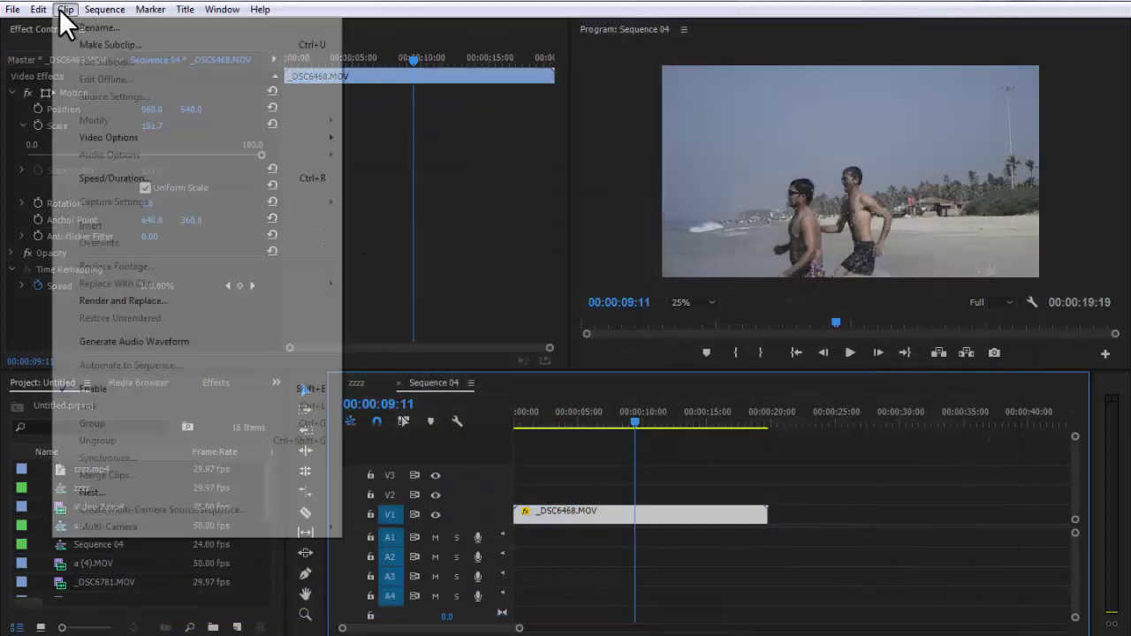
pyautogui.moveTo(136, 138)
pyautogui.moveTo(413, 203)
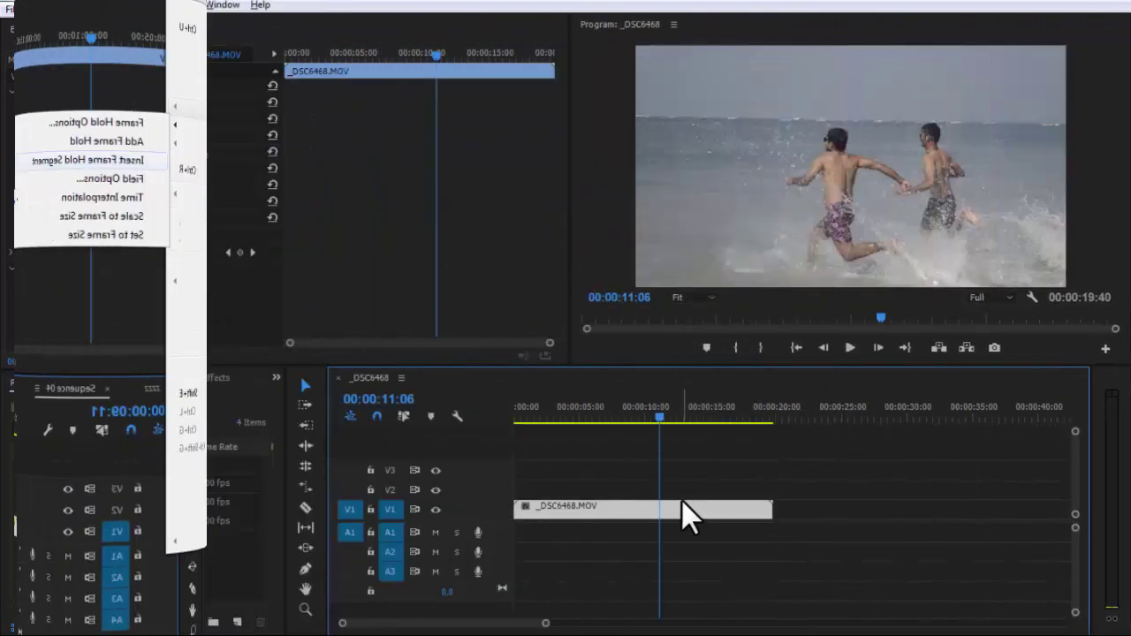
pyautogui.click(62, 5)
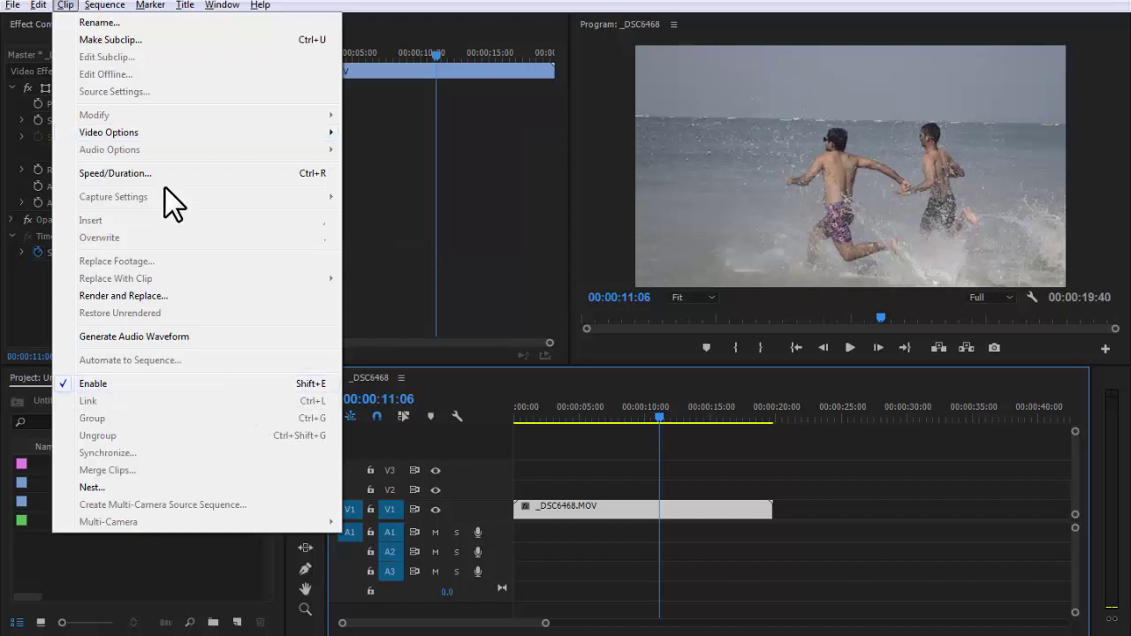
pyautogui.click(577, 469)
# Step: Create a new Sequence 08 from the Digital SLR 480p DSLR 640x480p50 preset
pyautogui.rightClick(101, 551)
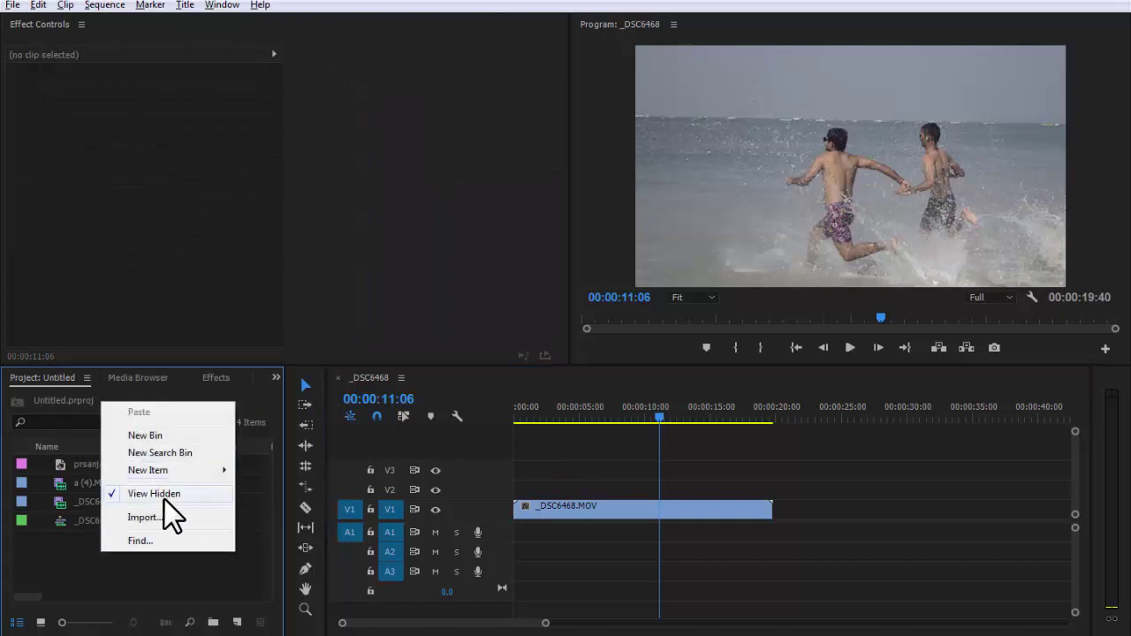
pyautogui.moveTo(141, 469)
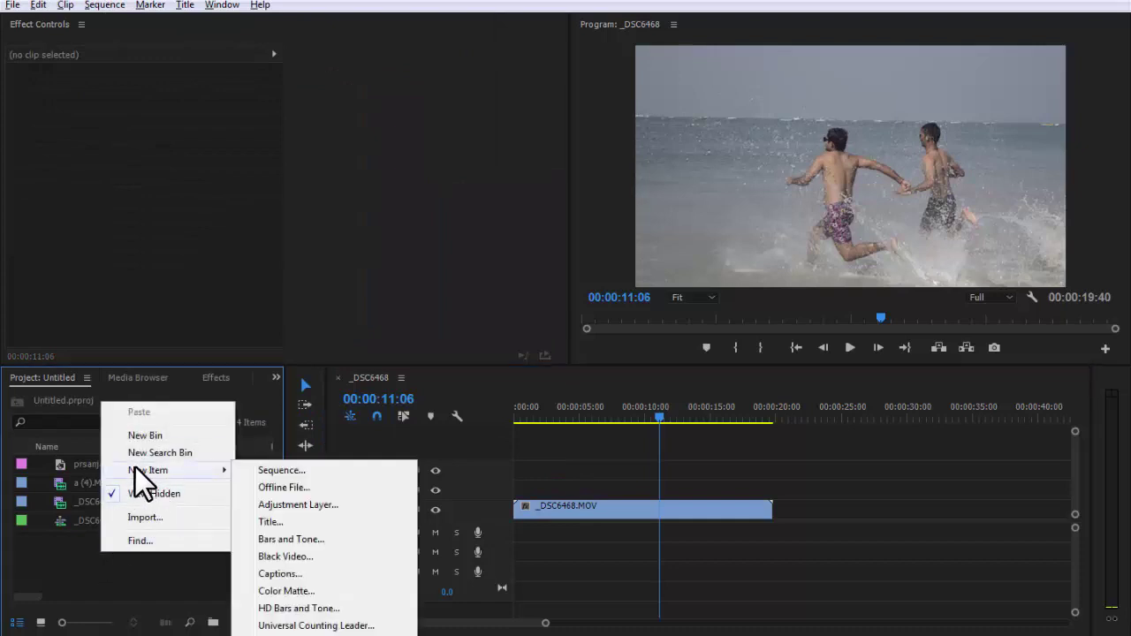
pyautogui.rightClick(74, 557)
pyautogui.click(247, 476)
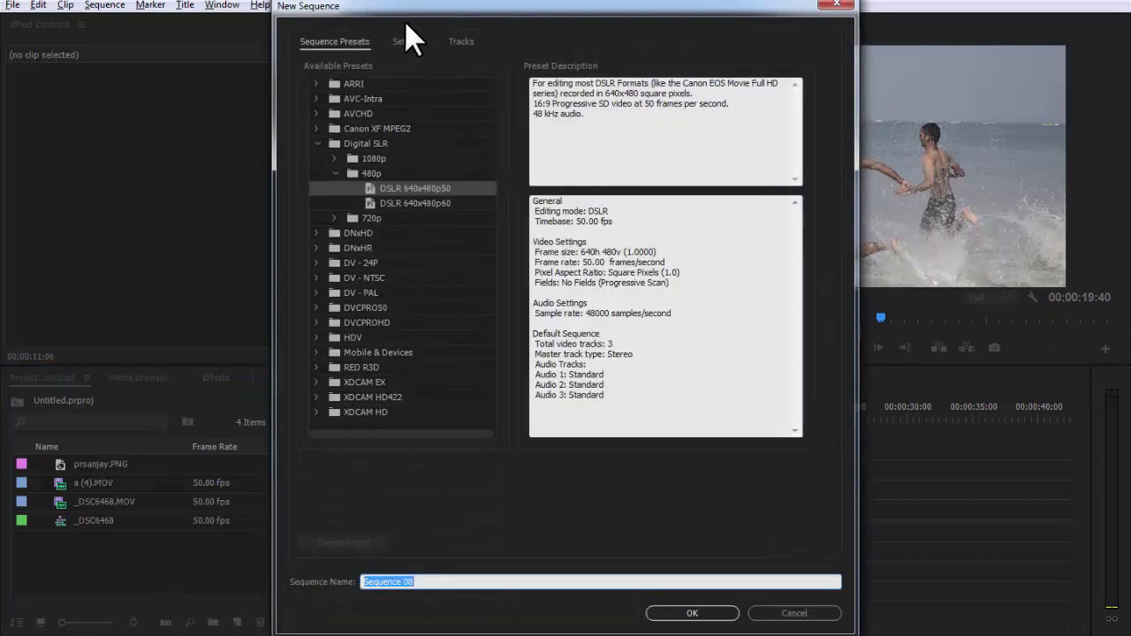
pyautogui.moveTo(396, 5); pyautogui.dragTo(445, 12)
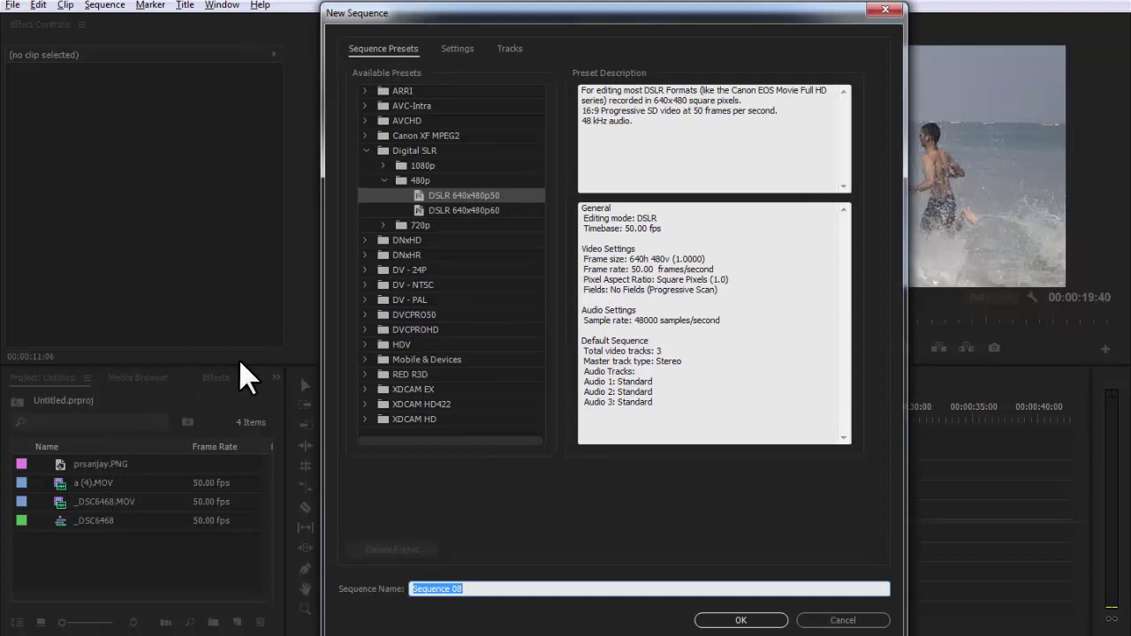
pyautogui.click(457, 196)
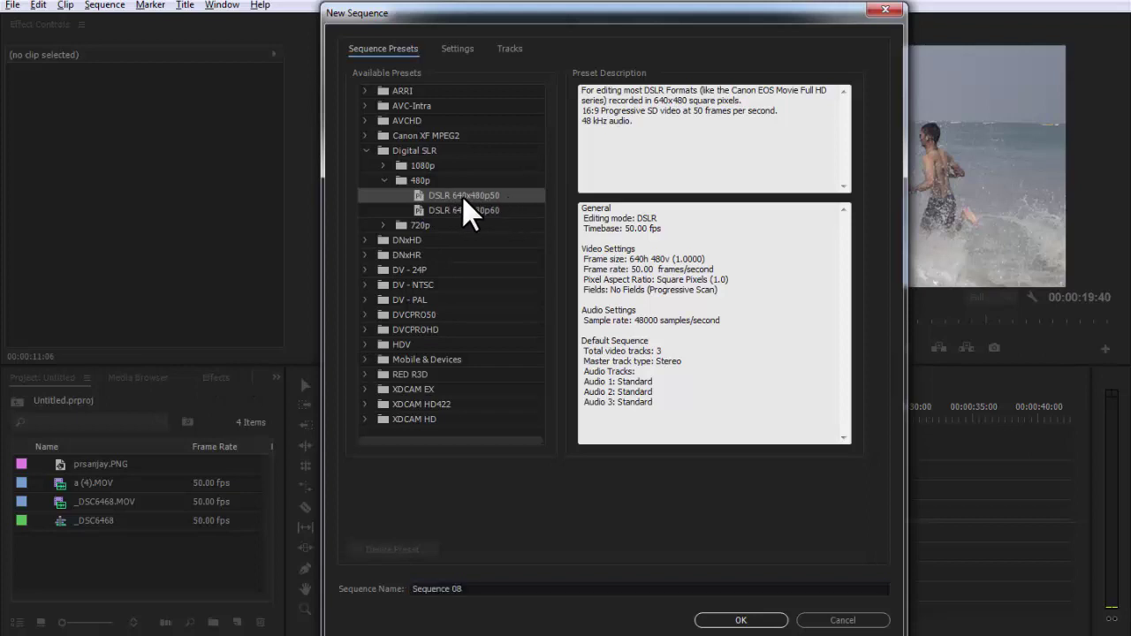
pyautogui.click(738, 621)
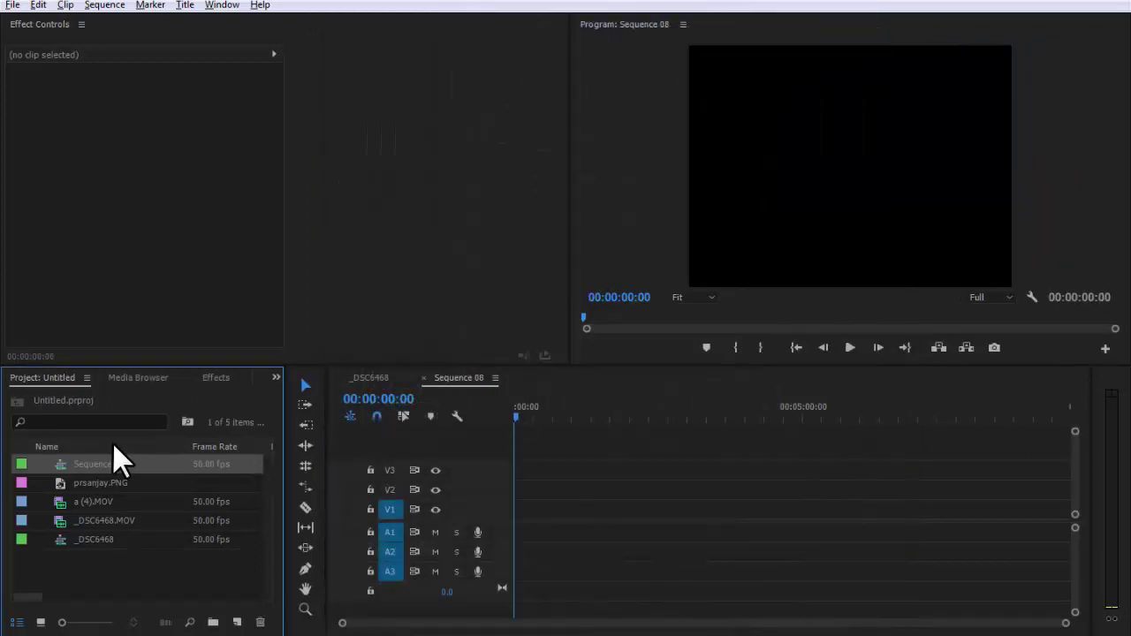
# Step: Rename Sequence 08 to '480 p'
pyautogui.click(89, 458)
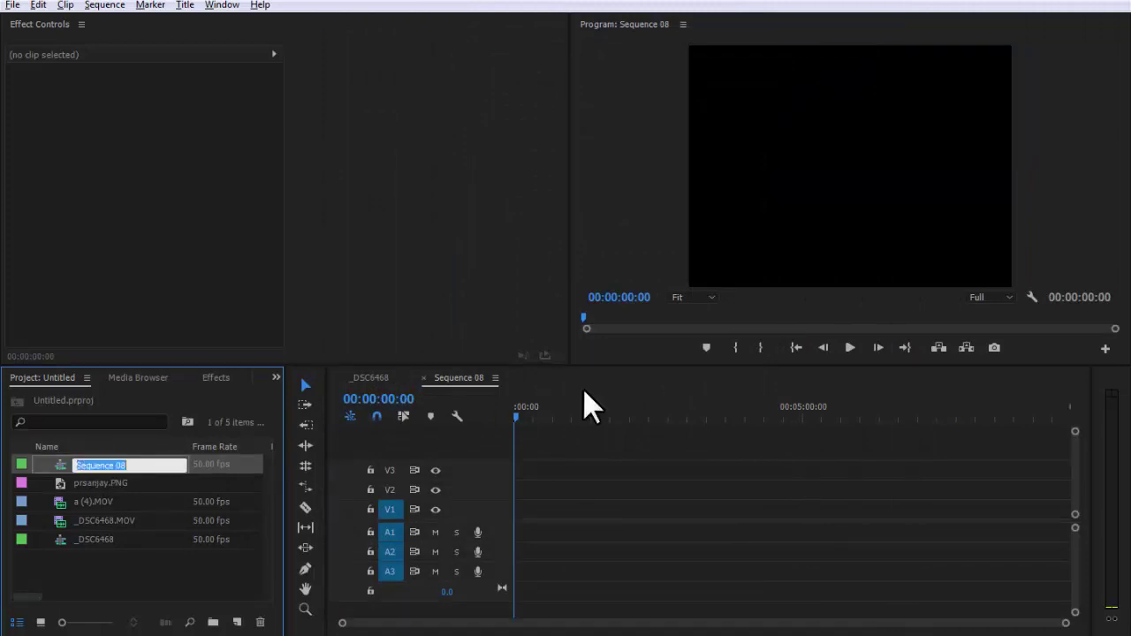
pyautogui.write('480 p')
pyautogui.press('Return')
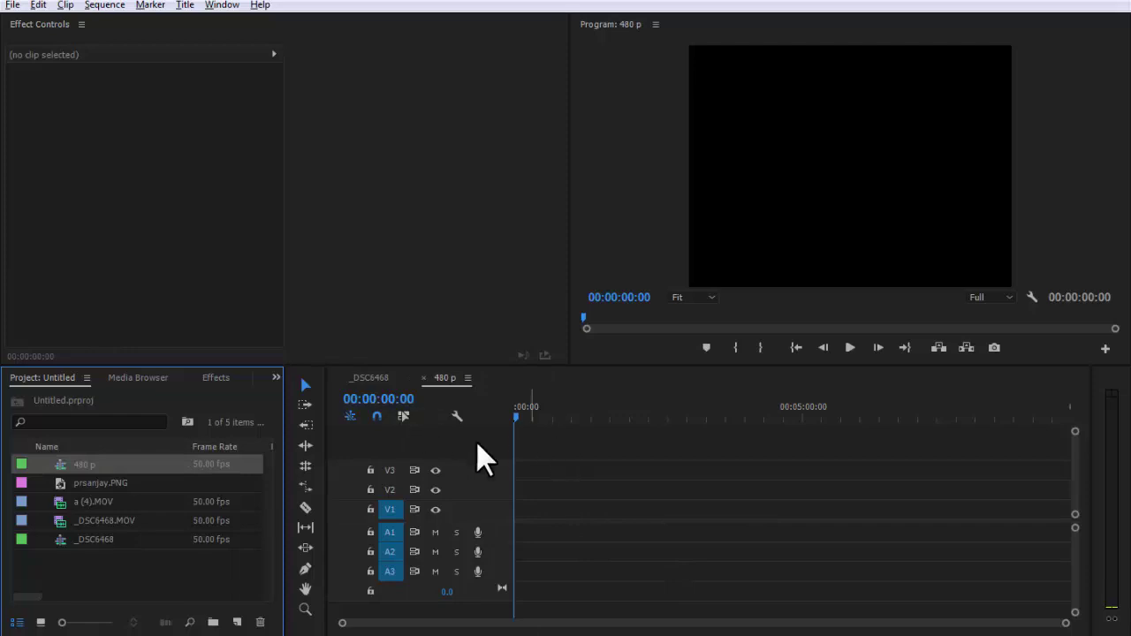
# Step: Add _DSC6468.MOV to the 480 p sequence, keeping the sequence's existing 640x480 settings
pyautogui.click(79, 521)
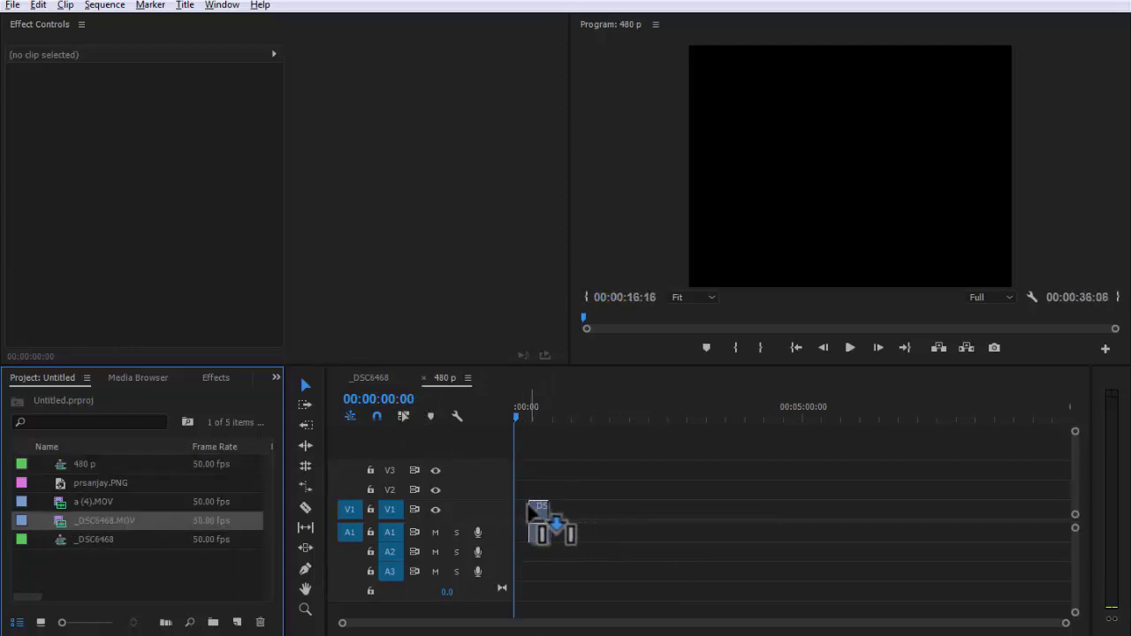
pyautogui.moveTo(58, 518); pyautogui.dragTo(534, 516)
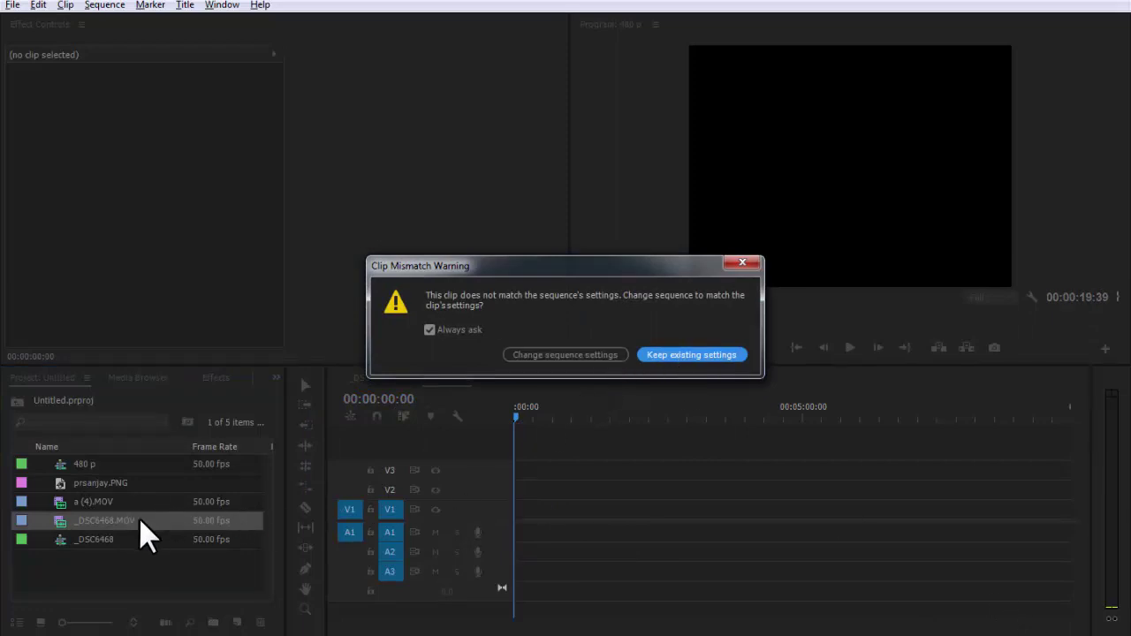
pyautogui.click(694, 366)
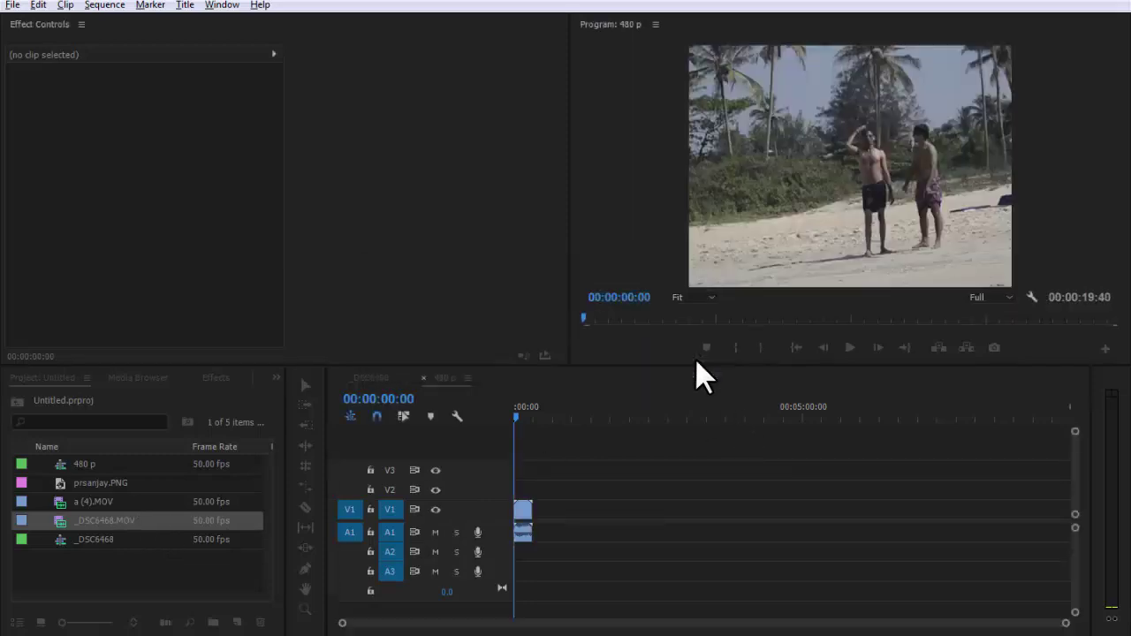
# Step: Zoom the timeline in on the clip and delete its audio from track A1
pyautogui.moveTo(1061, 624); pyautogui.dragTo(858, 624)
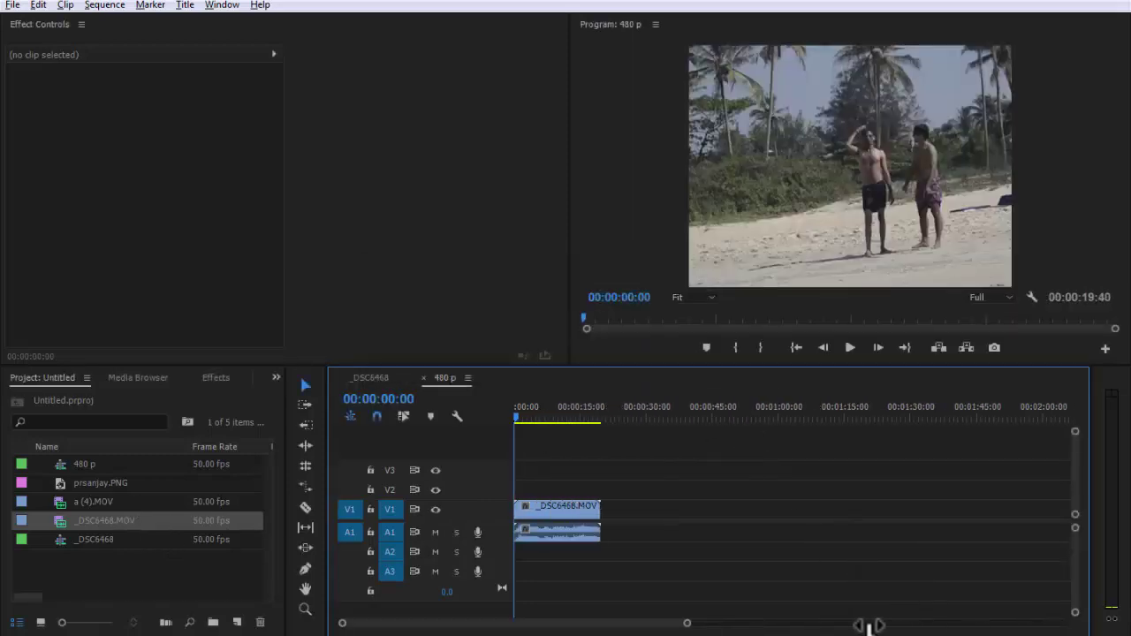
pyautogui.click(557, 419)
pyautogui.moveTo(558, 421); pyautogui.dragTo(545, 419)
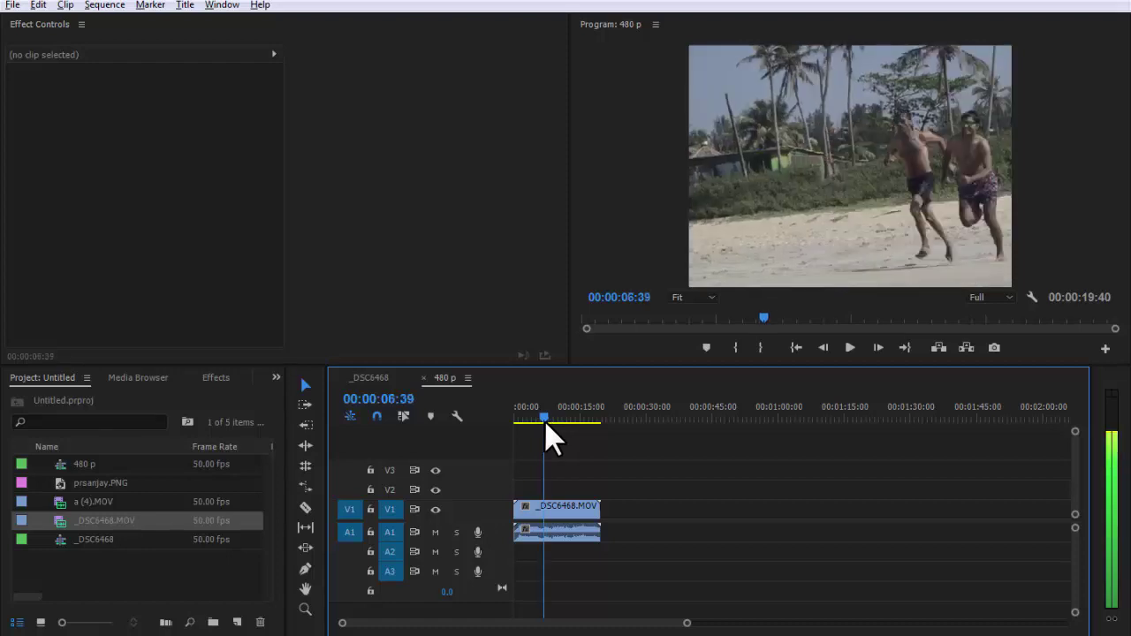
pyautogui.keyDown('alt'); pyautogui.click(574, 533); pyautogui.keyUp('alt')
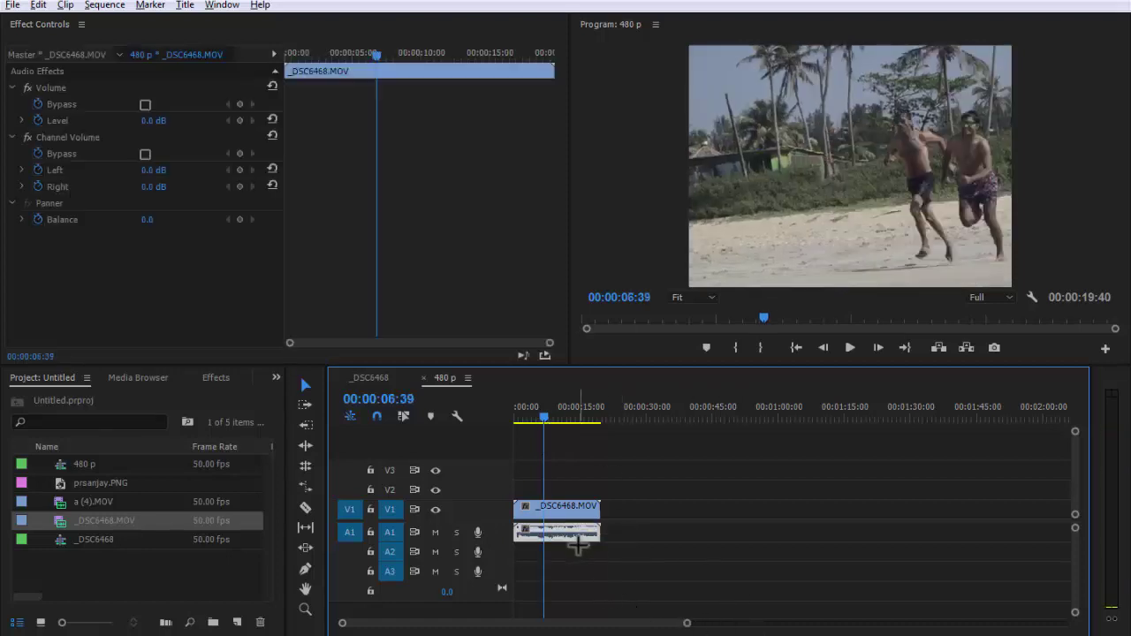
pyautogui.press('Delete')
# Step: Select the V1 clip's Motion and view the Program monitor at 25% to show its overflowing bounds
pyautogui.moveTo(688, 623); pyautogui.dragTo(630, 623)
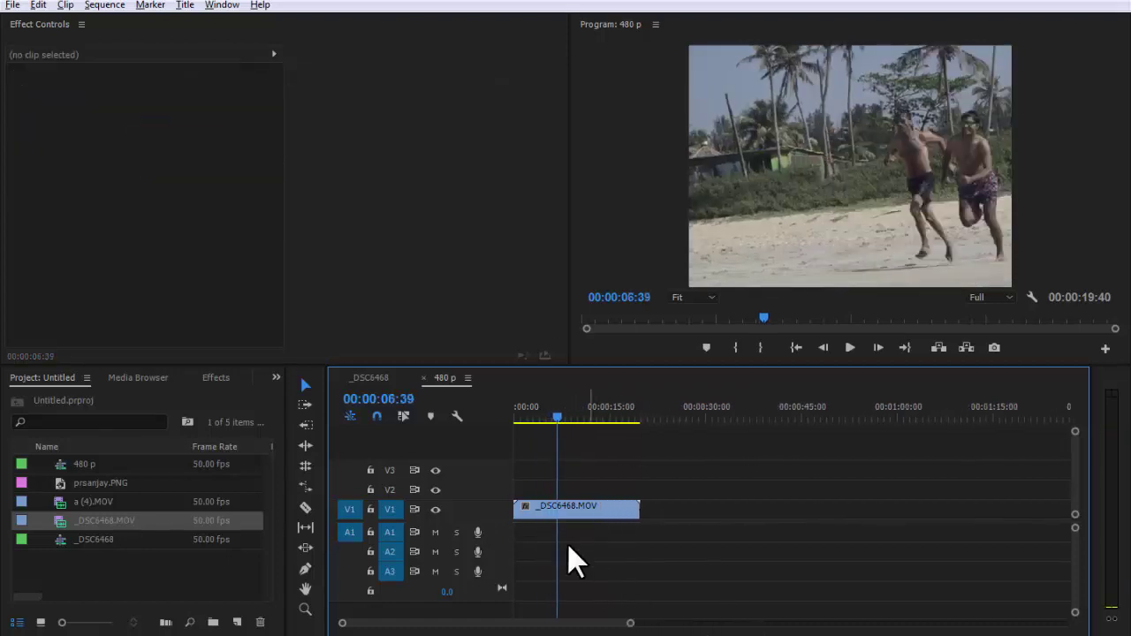
pyautogui.click(575, 507)
pyautogui.click(42, 86)
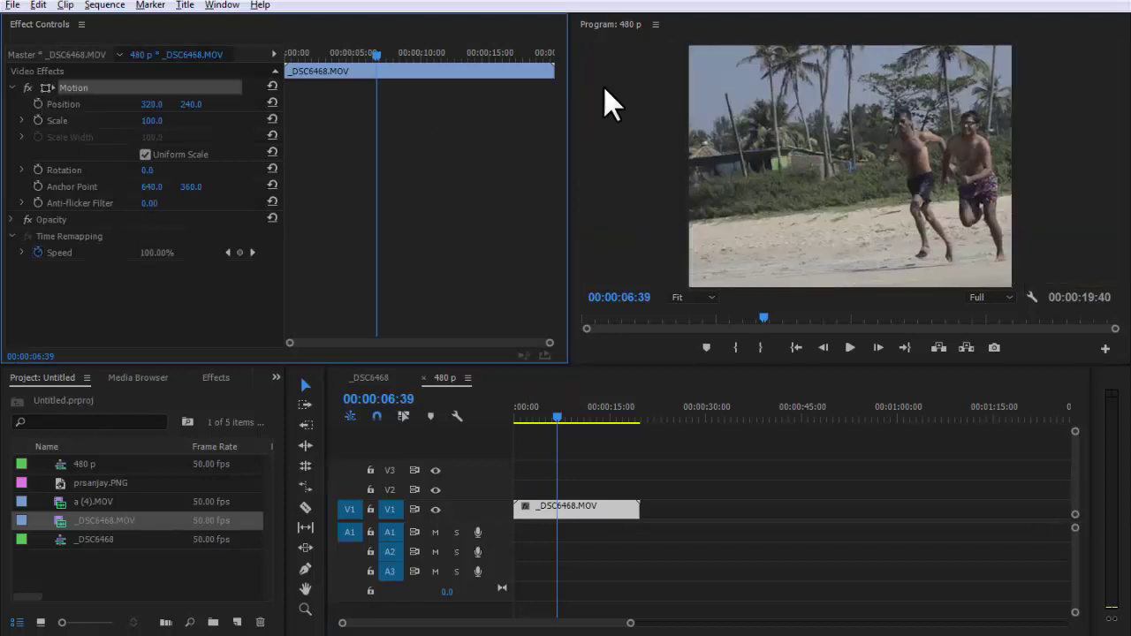
pyautogui.click(694, 299)
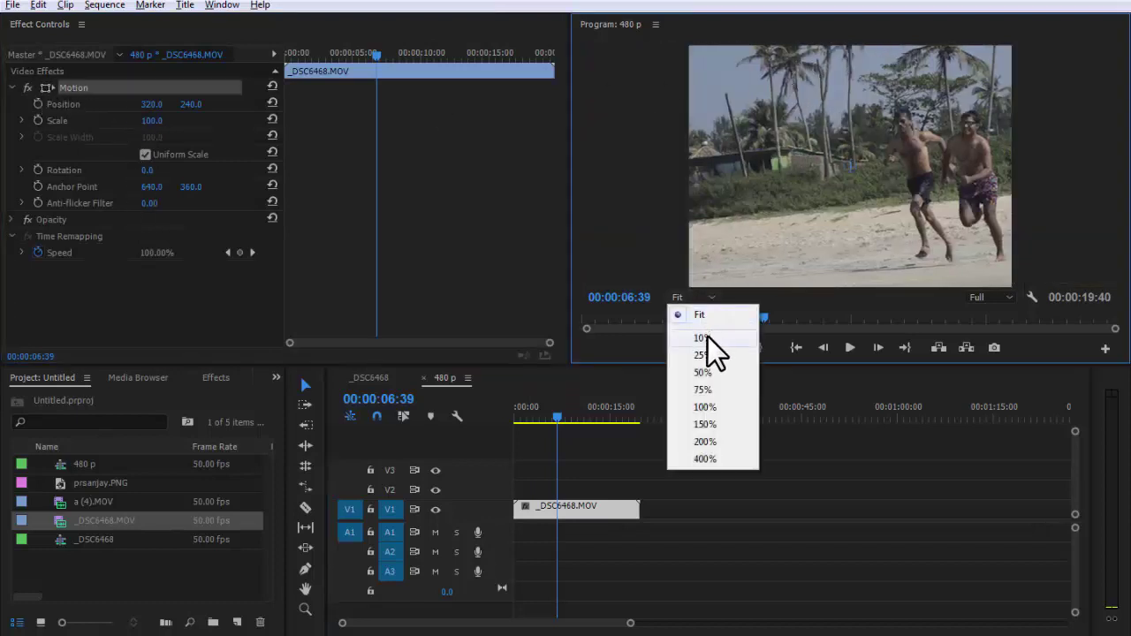
pyautogui.click(703, 354)
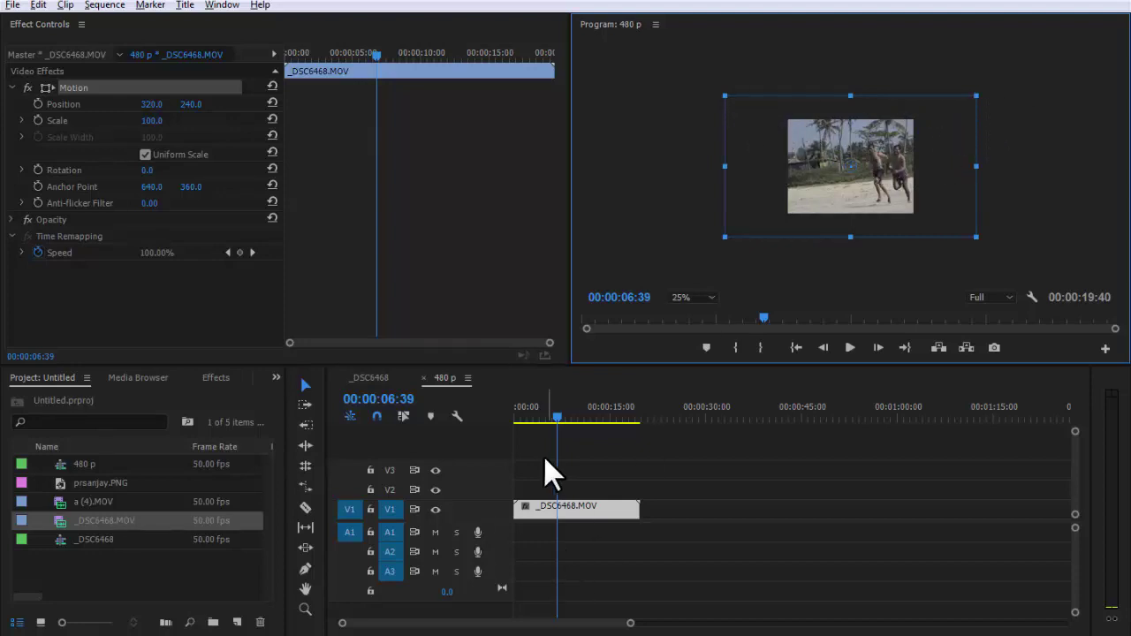
pyautogui.click(373, 378)
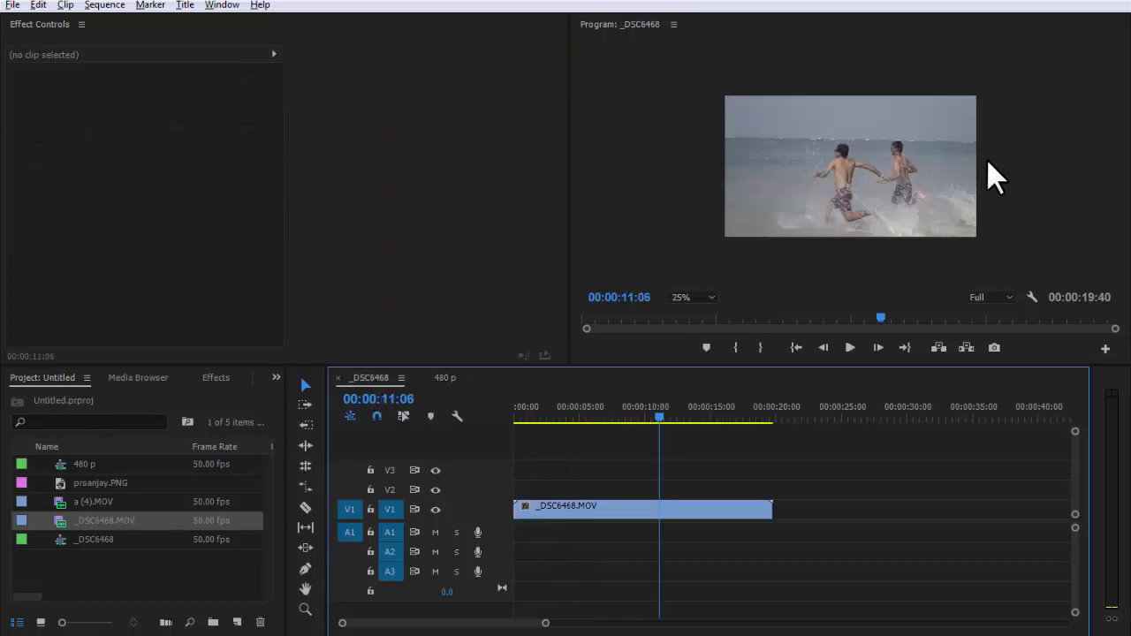
pyautogui.click(445, 377)
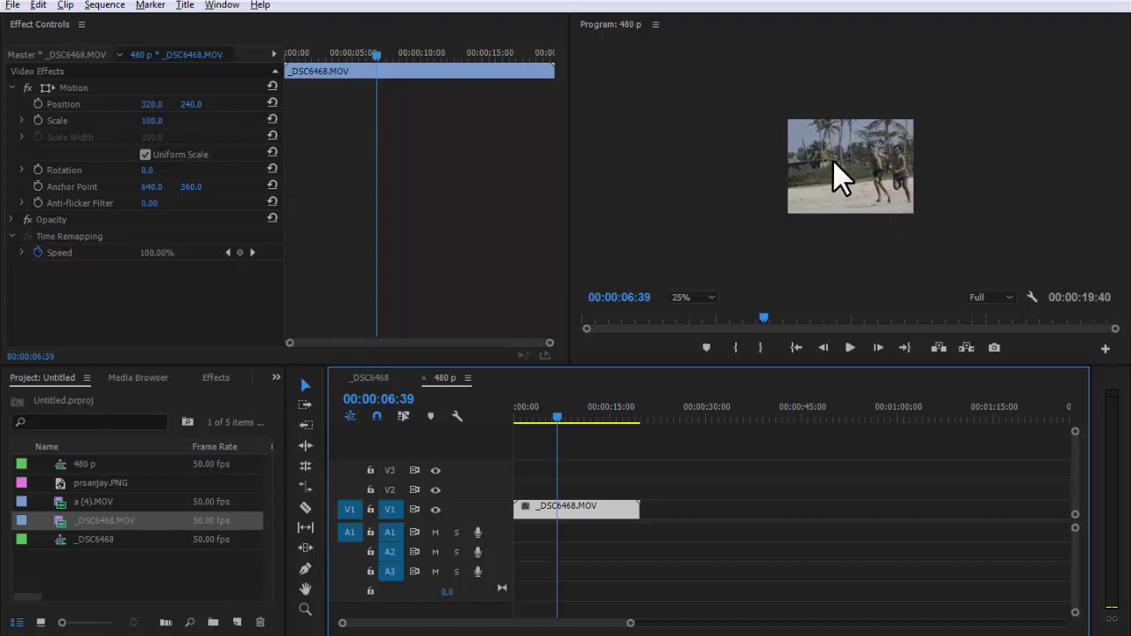
pyautogui.click(42, 88)
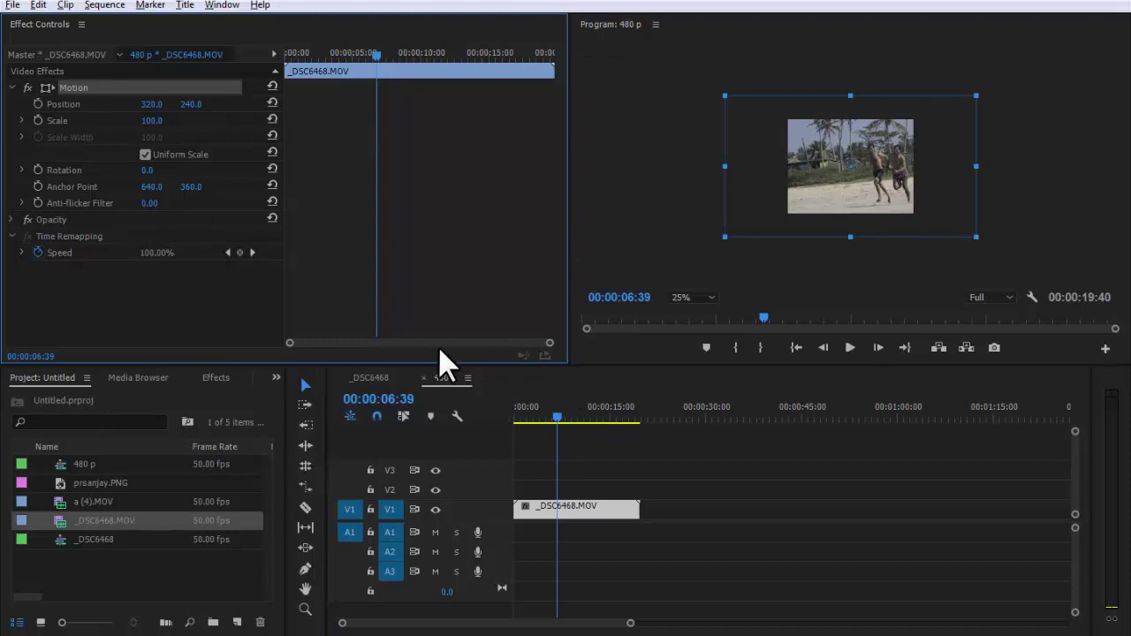
# Step: Turn Scale to Frame Size on for the beach clip, then switch it back off
pyautogui.rightClick(566, 509)
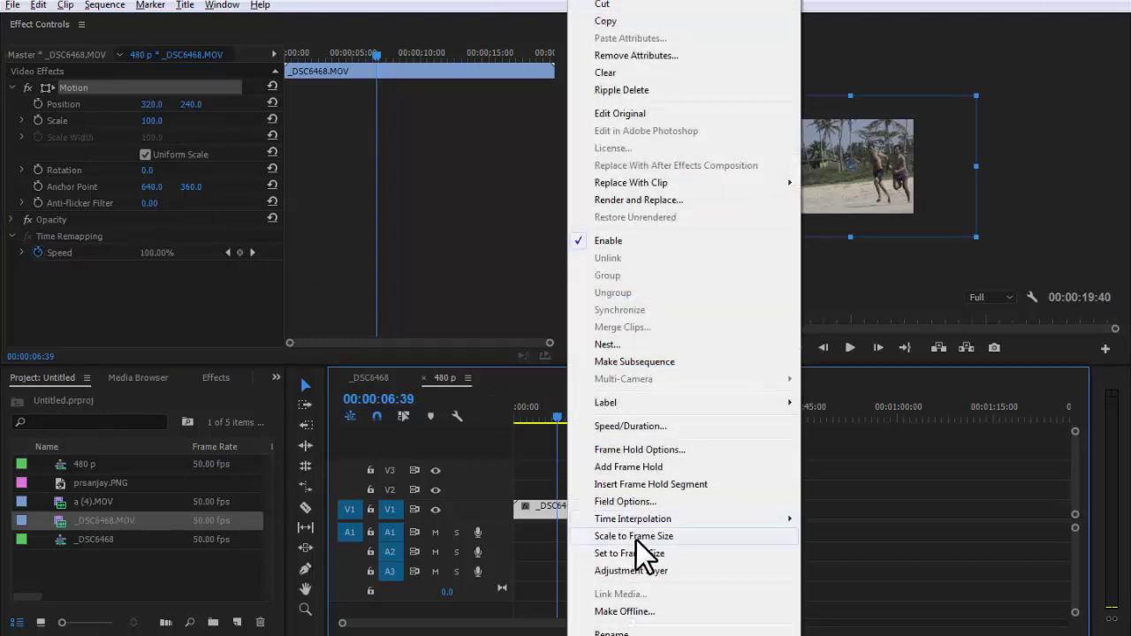
pyautogui.click(637, 536)
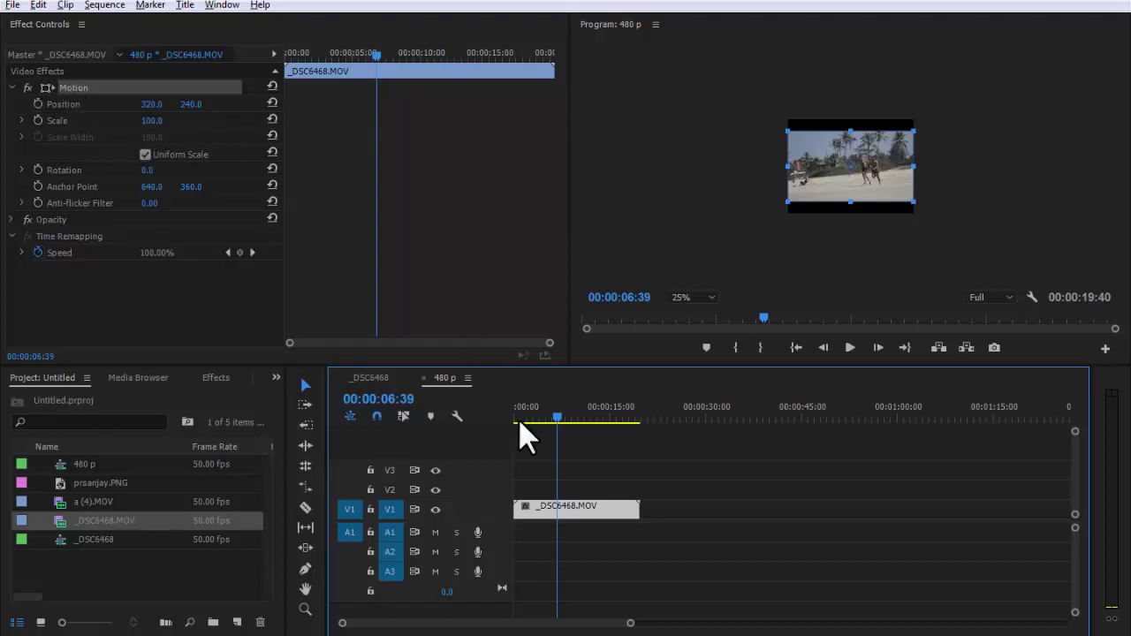
pyautogui.rightClick(565, 508)
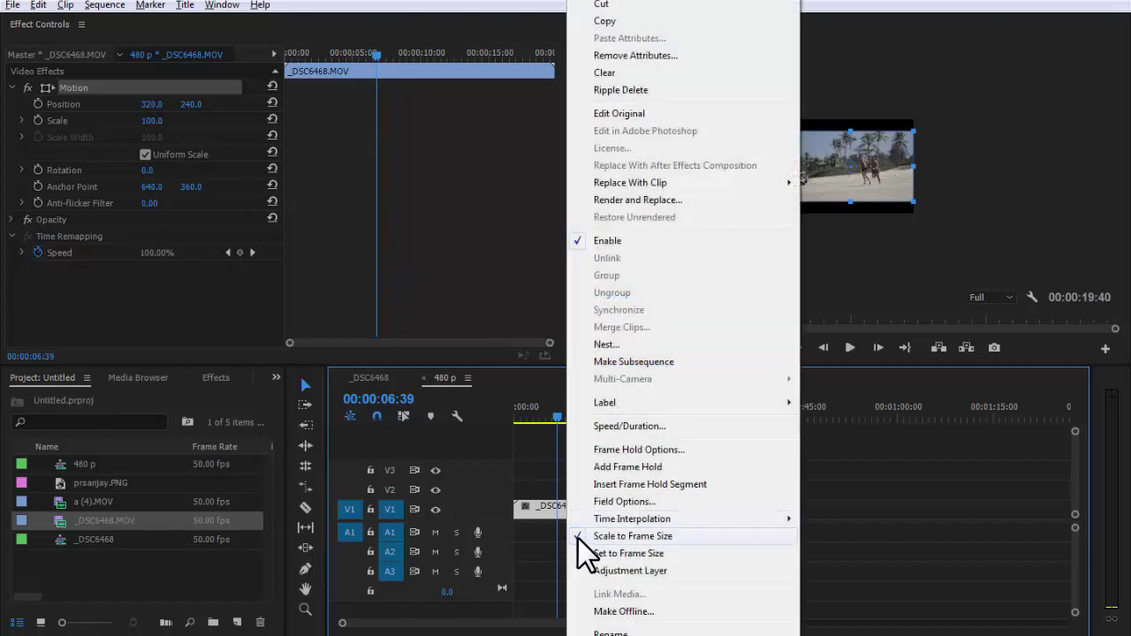
pyautogui.click(578, 537)
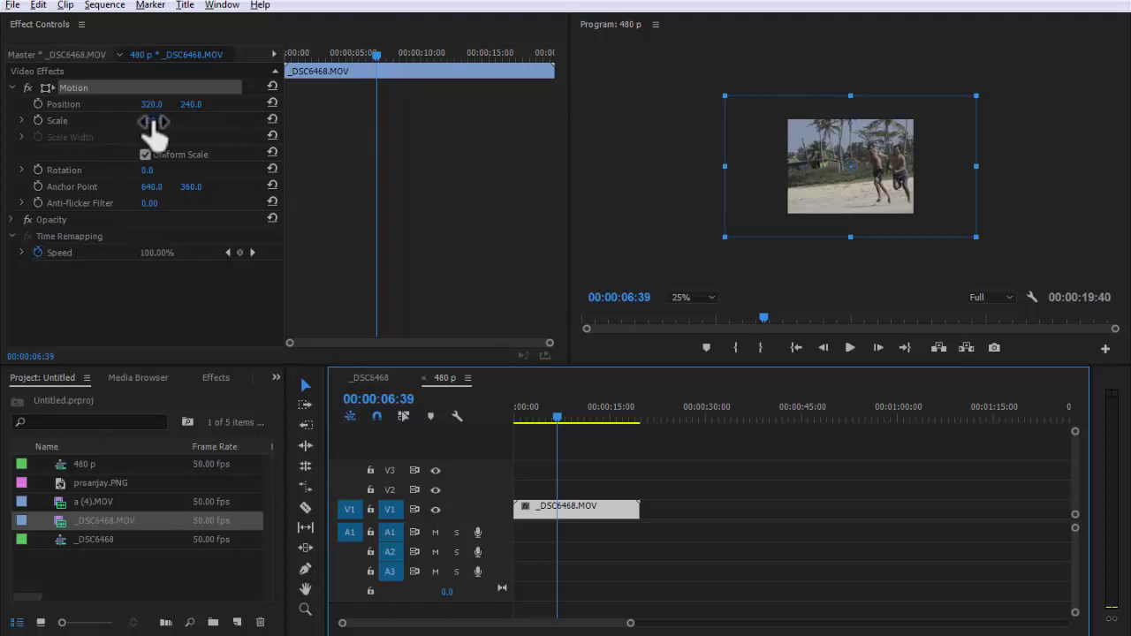
# Step: Toggle Scale to Frame Size on and off again, then apply Set to Frame Size for Scale 50.0
pyautogui.rightClick(550, 510)
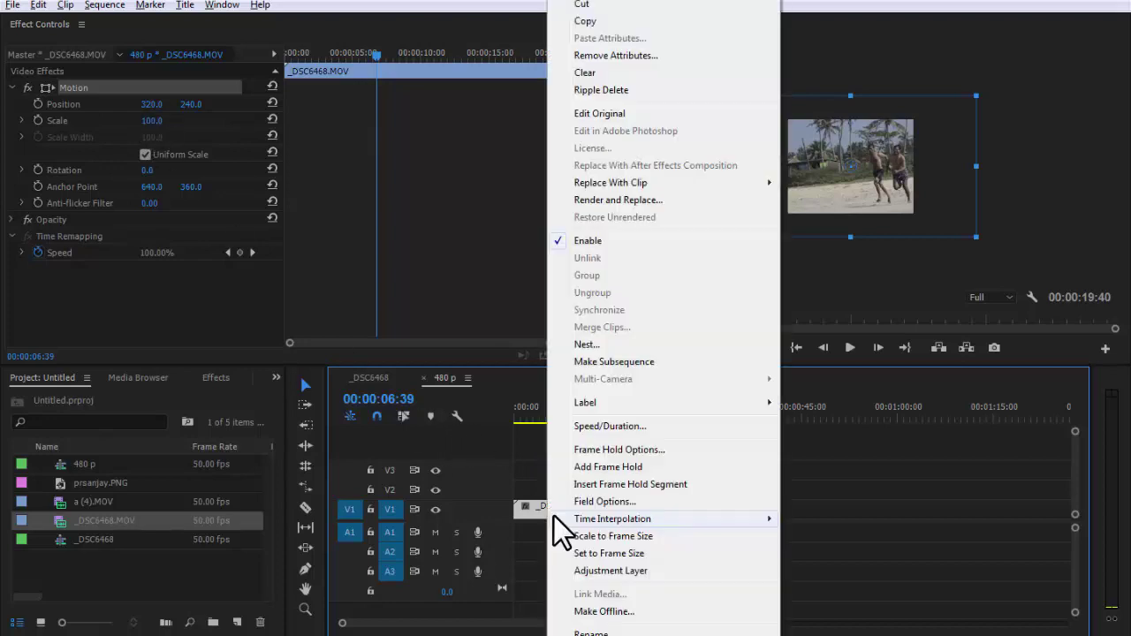
pyautogui.click(611, 537)
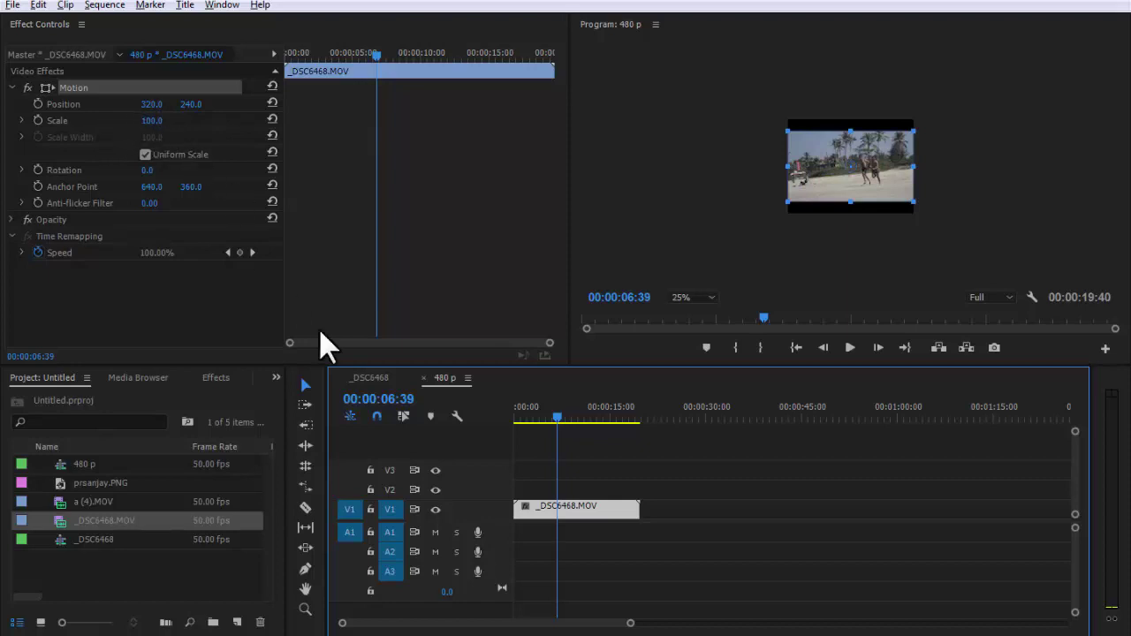
pyautogui.rightClick(549, 518)
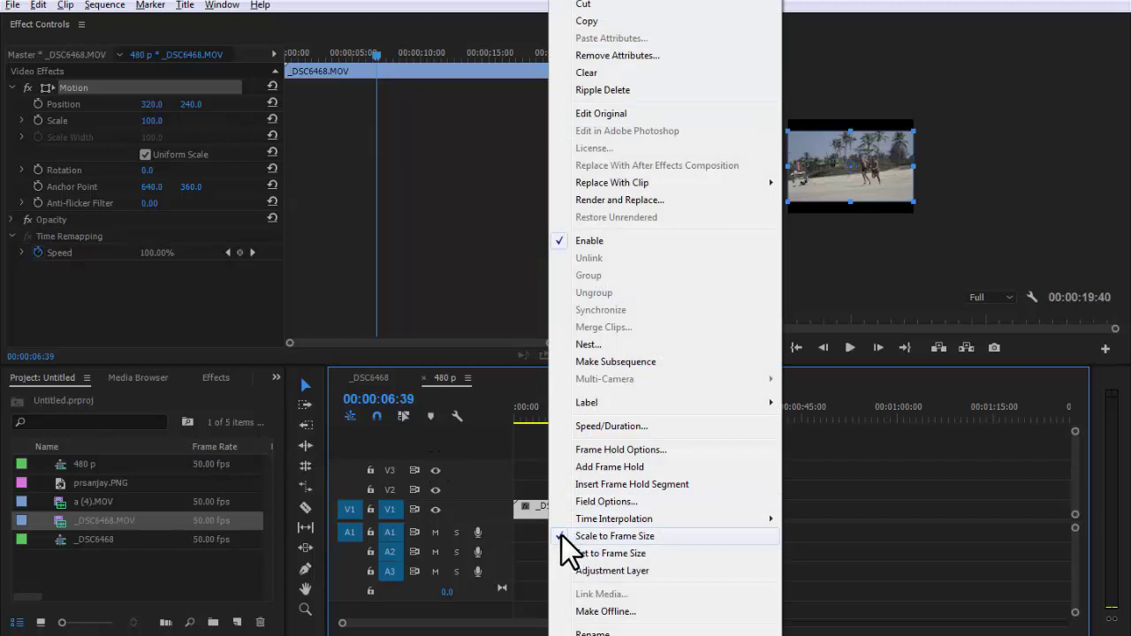
pyautogui.click(562, 536)
pyautogui.rightClick(568, 517)
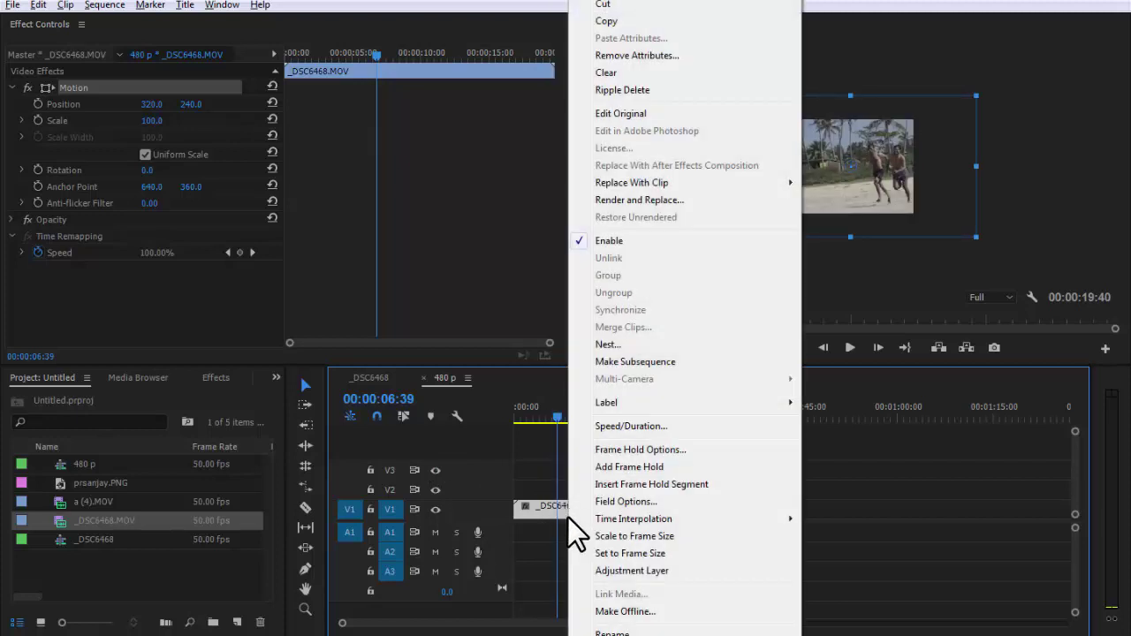
pyautogui.click(608, 554)
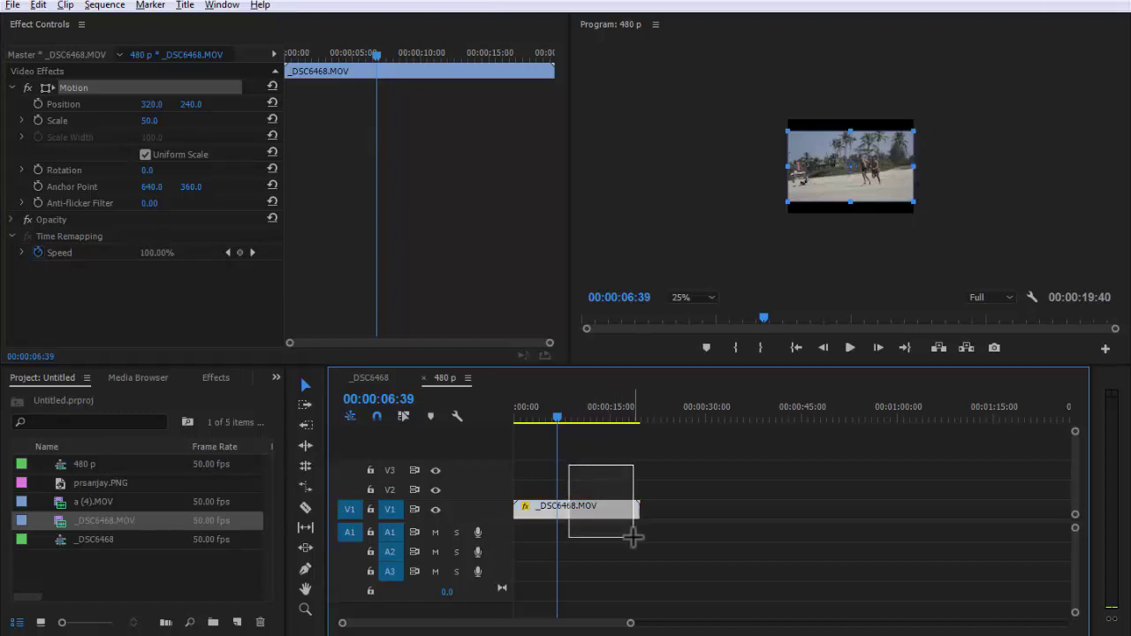
# Step: Resize the clip with Program monitor handles, then restore its fit with Set to Frame Size
pyautogui.moveTo(907, 131); pyautogui.dragTo(885, 127)
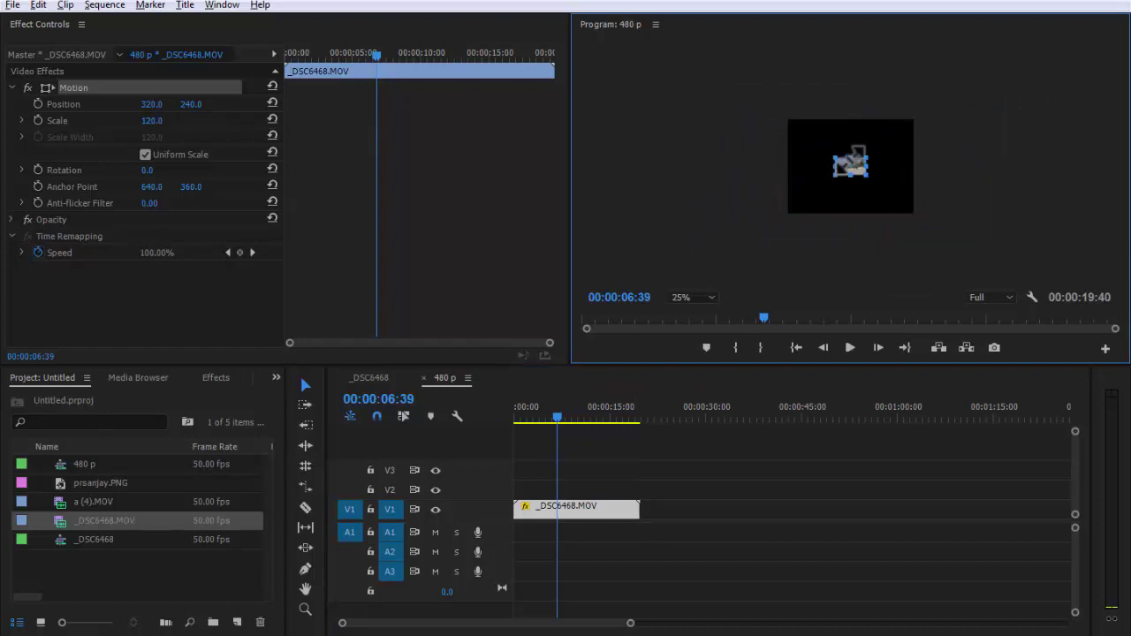
pyautogui.moveTo(885, 126); pyautogui.dragTo(848, 164)
pyautogui.rightClick(591, 504)
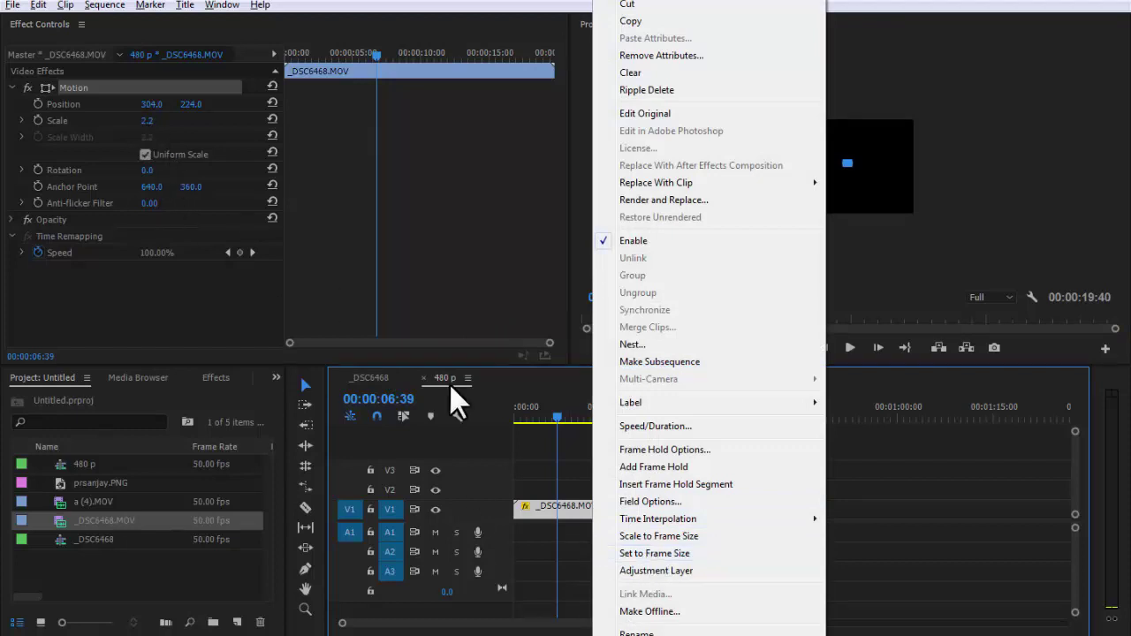
pyautogui.click(651, 554)
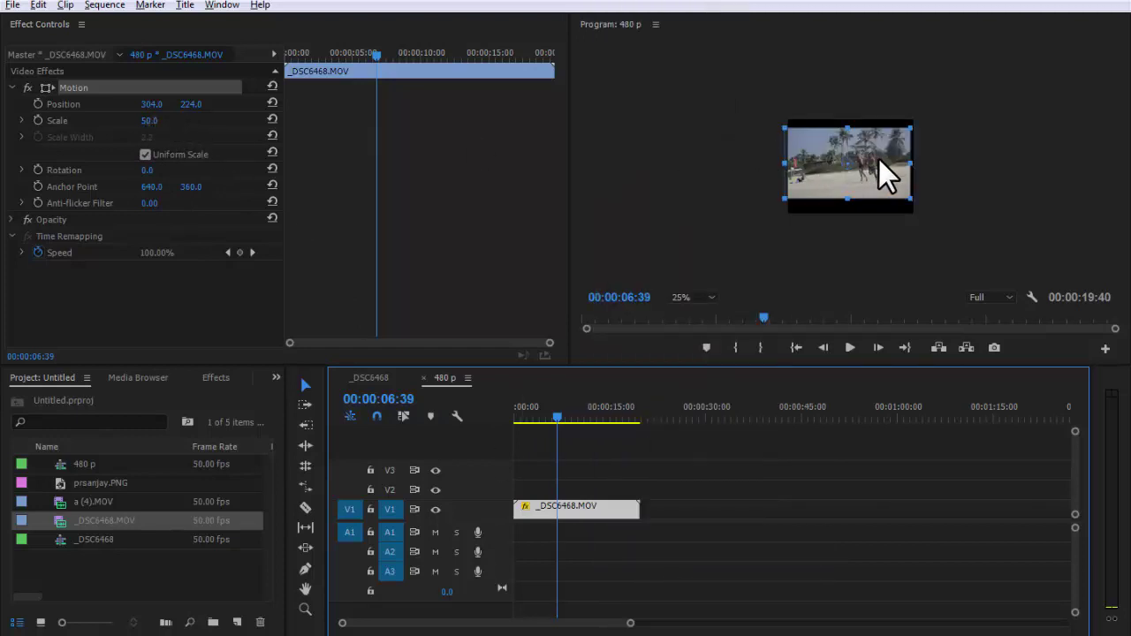
# Step: Nudge the clip to Position 328/248, move its anchor to 662/328, and enlarge it past the frame
pyautogui.moveTo(881, 161); pyautogui.dragTo(894, 152)
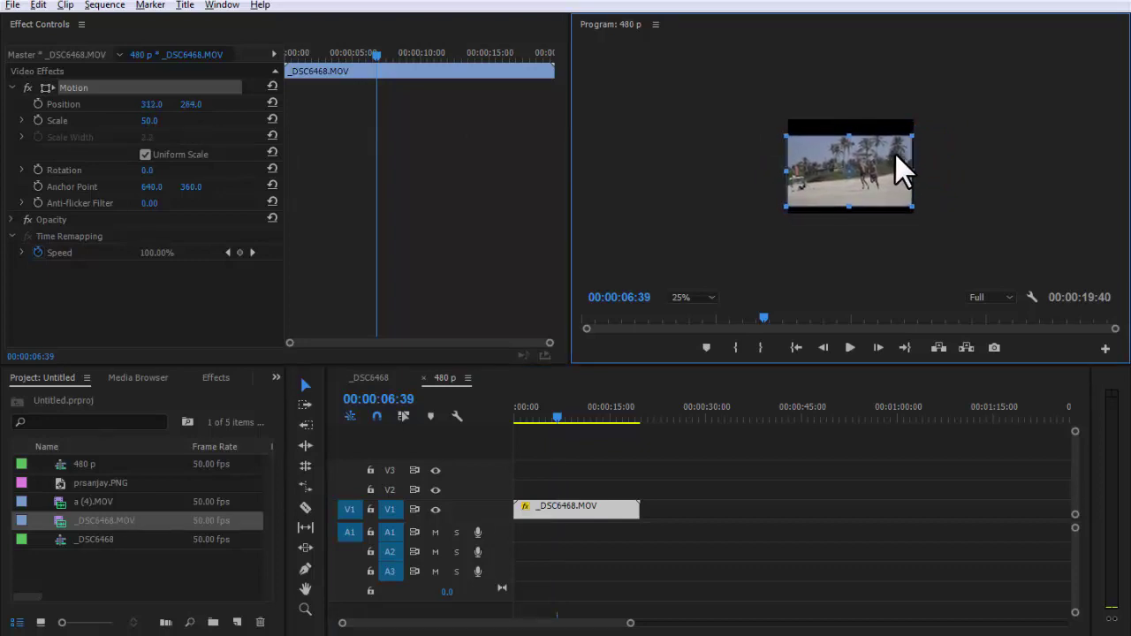
pyautogui.press('Right')
pyautogui.press('Right')
pyautogui.press('Right')
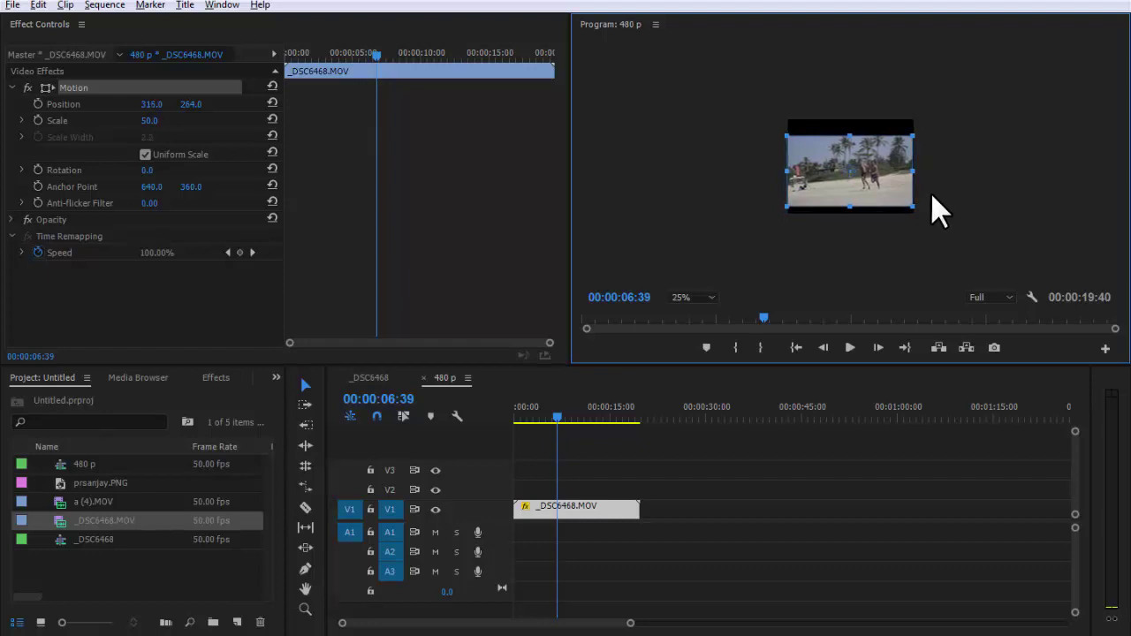
pyautogui.press('Right')
pyautogui.press('Right')
pyautogui.rightClick(562, 506)
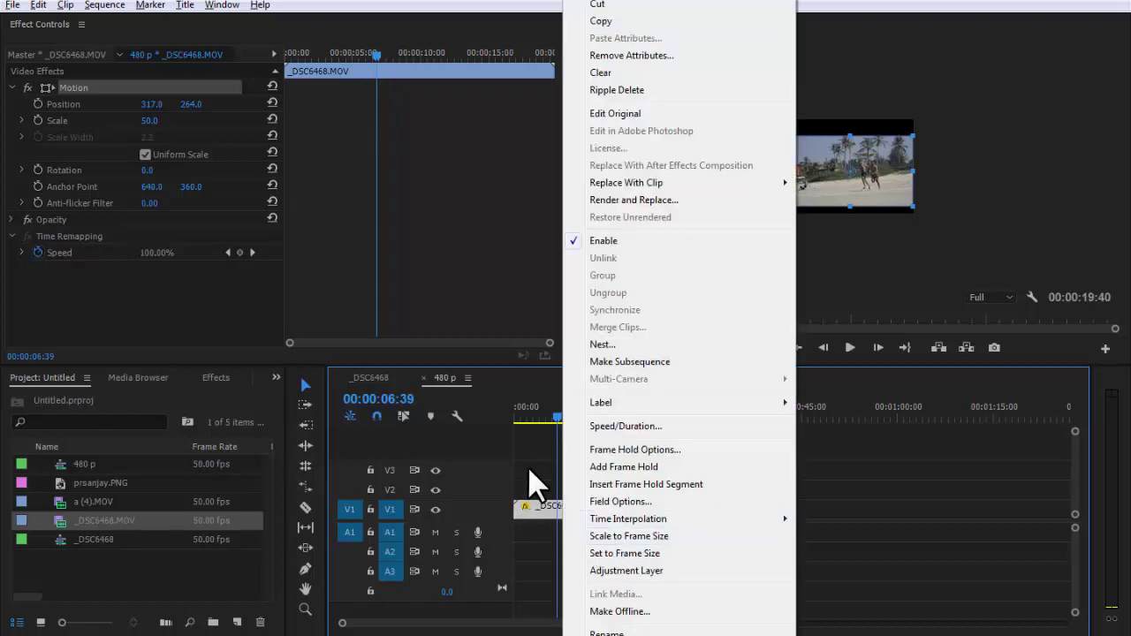
pyautogui.click(530, 481)
pyautogui.moveTo(852, 169); pyautogui.dragTo(855, 165)
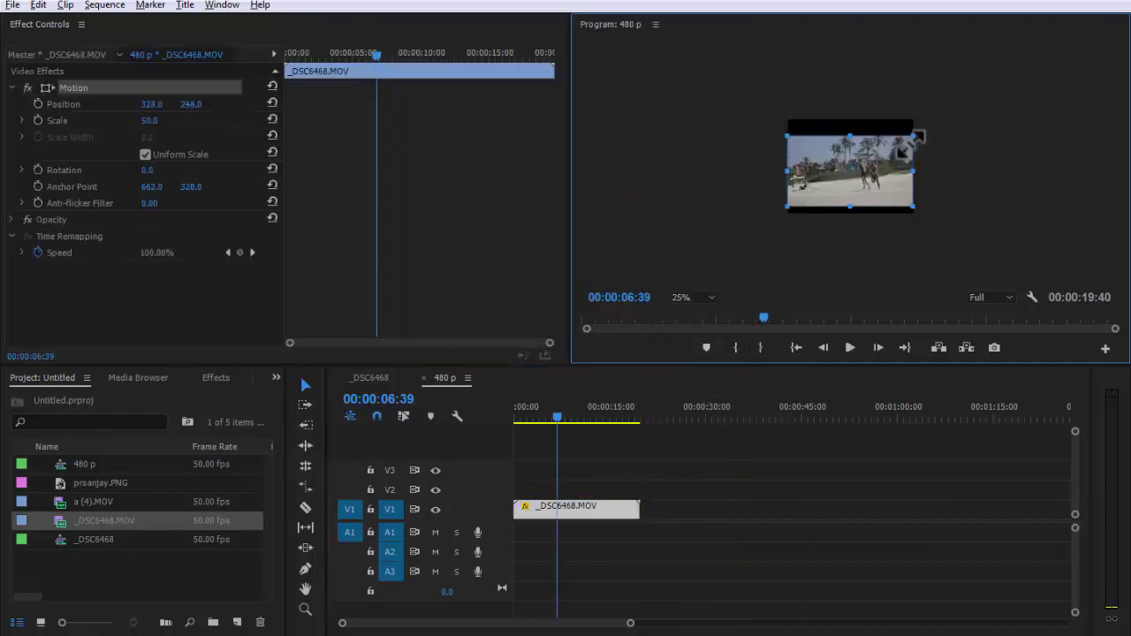
pyautogui.moveTo(912, 137); pyautogui.dragTo(1016, 80)
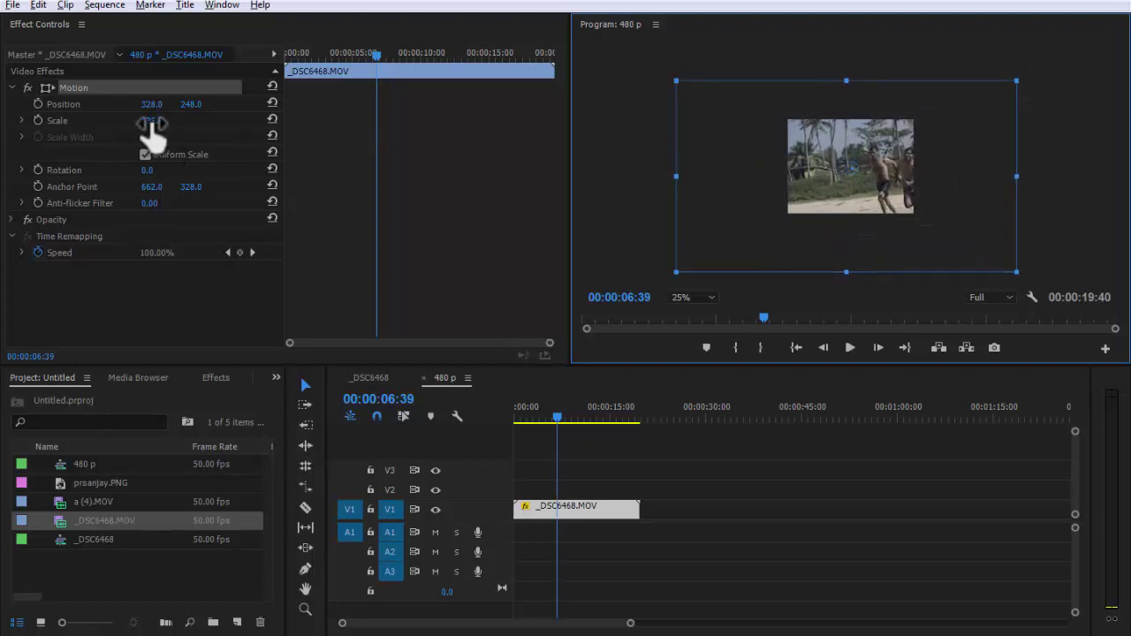
# Step: Toggle Scale to Frame Size on the beach clip, then set its Scale to 100
pyautogui.rightClick(561, 508)
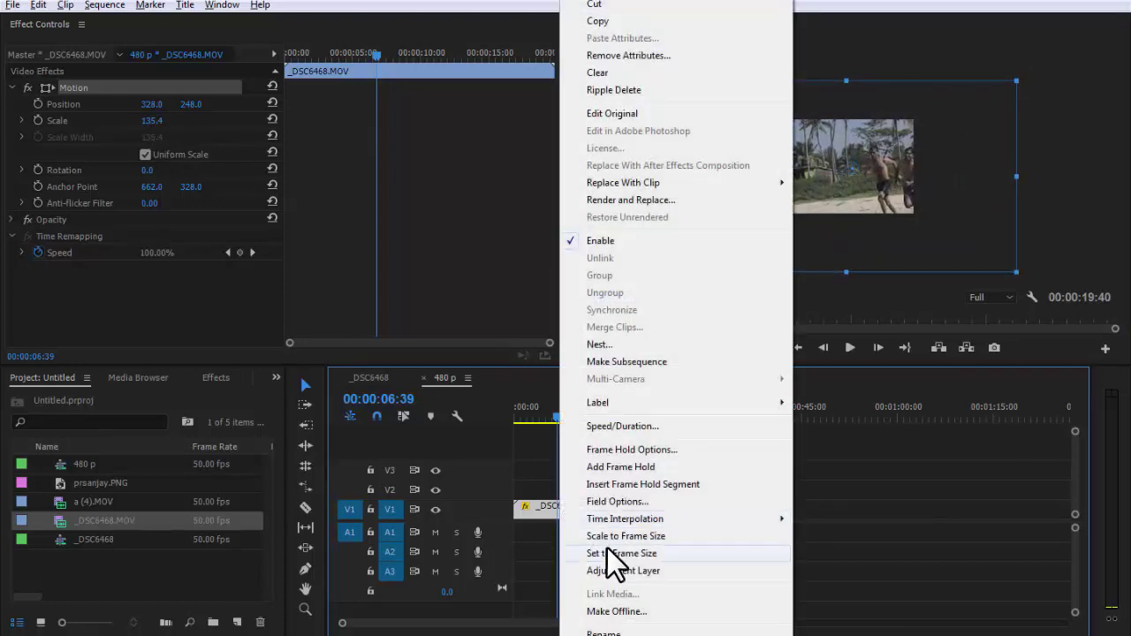
pyautogui.click(619, 537)
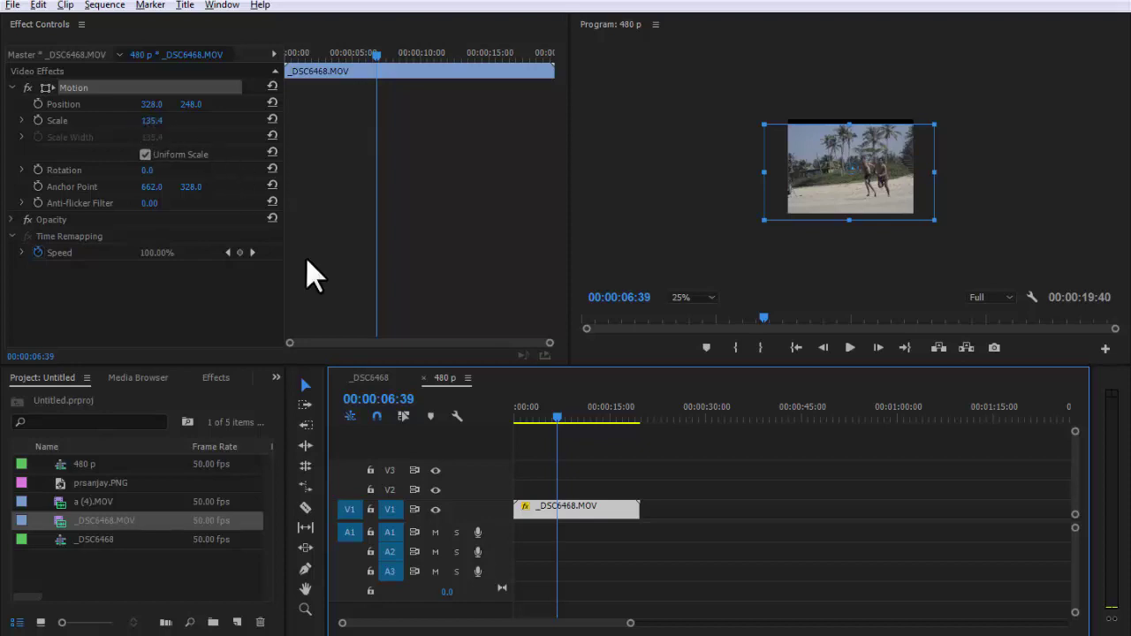
pyautogui.click(152, 120)
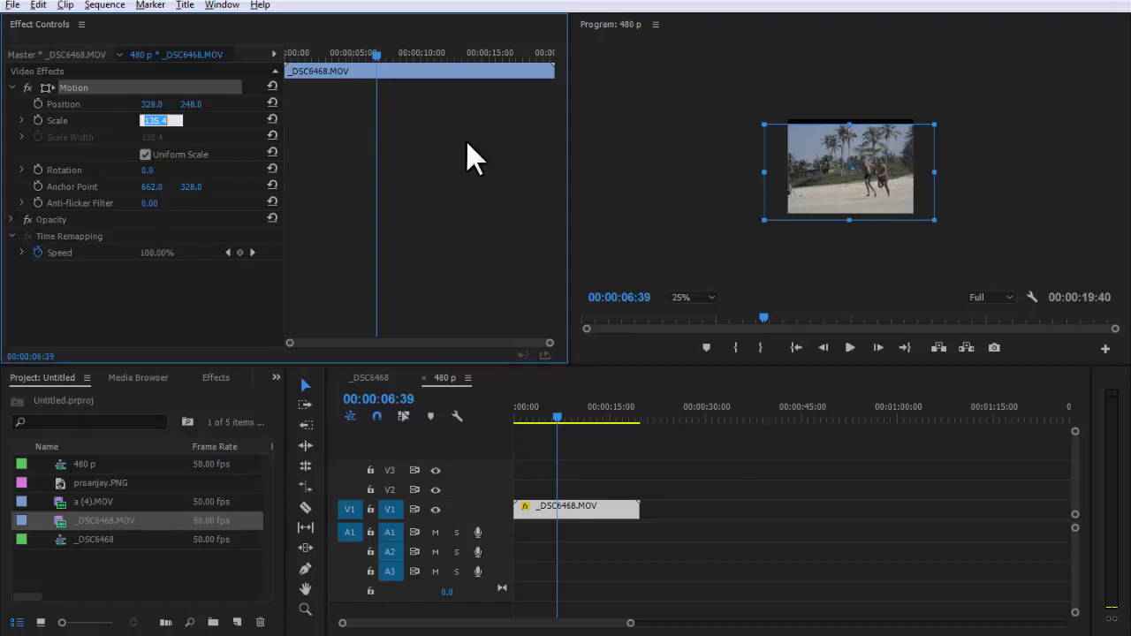
pyautogui.write('100')
pyautogui.press('Return')
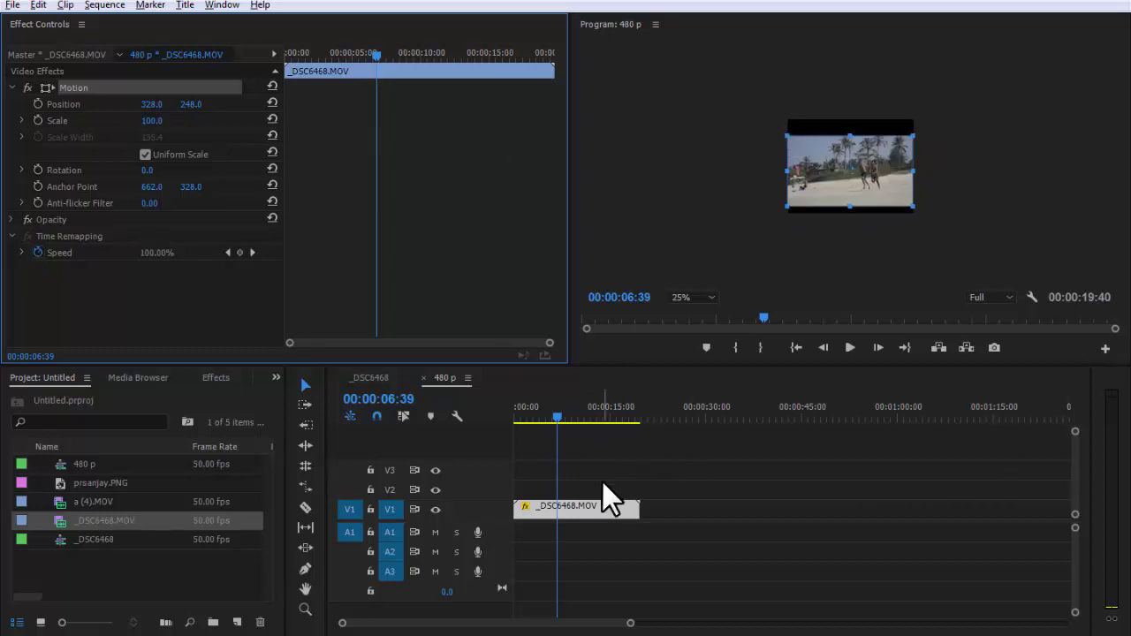
# Step: Reselect the beach clip and raise its Scale to 200
pyautogui.click(640, 530)
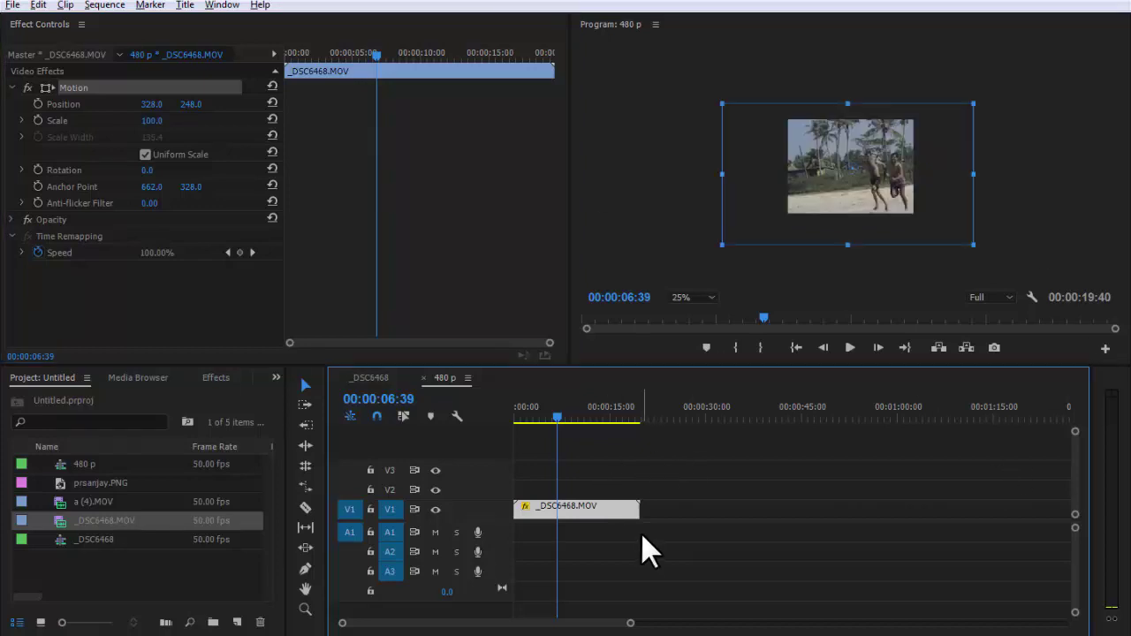
pyautogui.click(151, 120)
pyautogui.write('200')
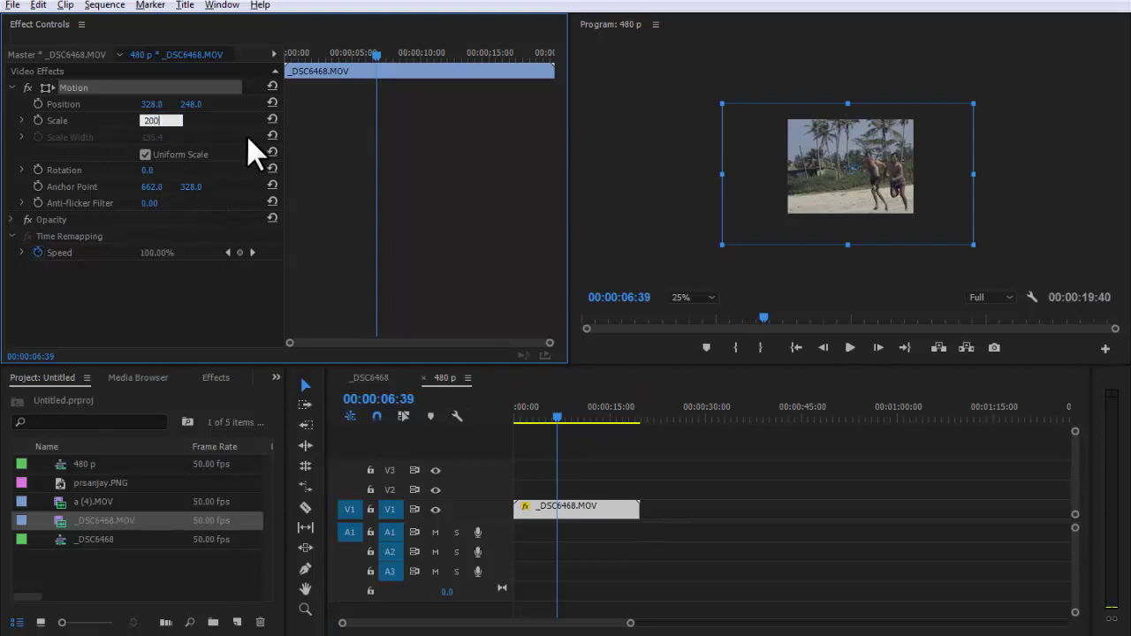
pyautogui.press('Return')
# Step: Toggle Scale to Frame Size again, set Scale to 100, then apply Set to Frame Size
pyautogui.rightClick(581, 509)
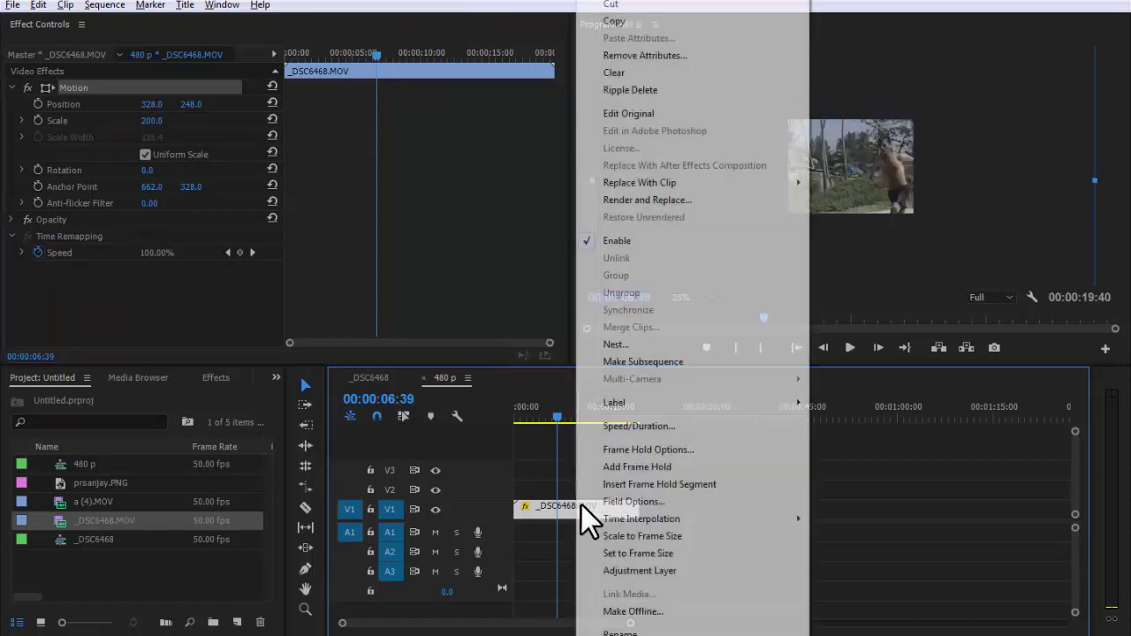
pyautogui.click(632, 536)
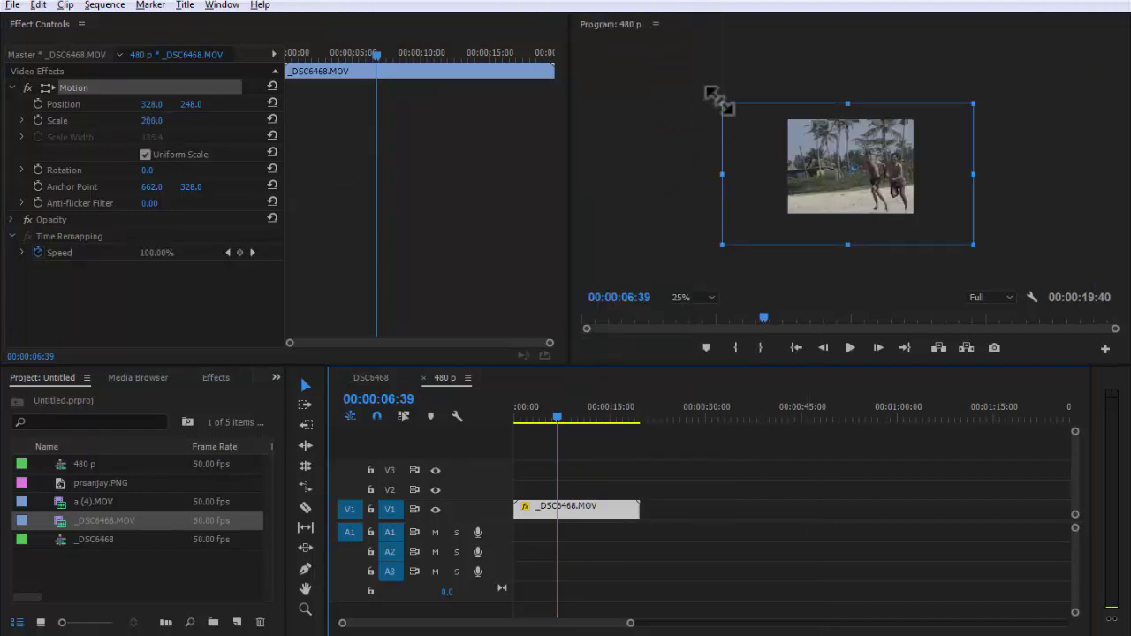
pyautogui.click(154, 120)
pyautogui.write('100')
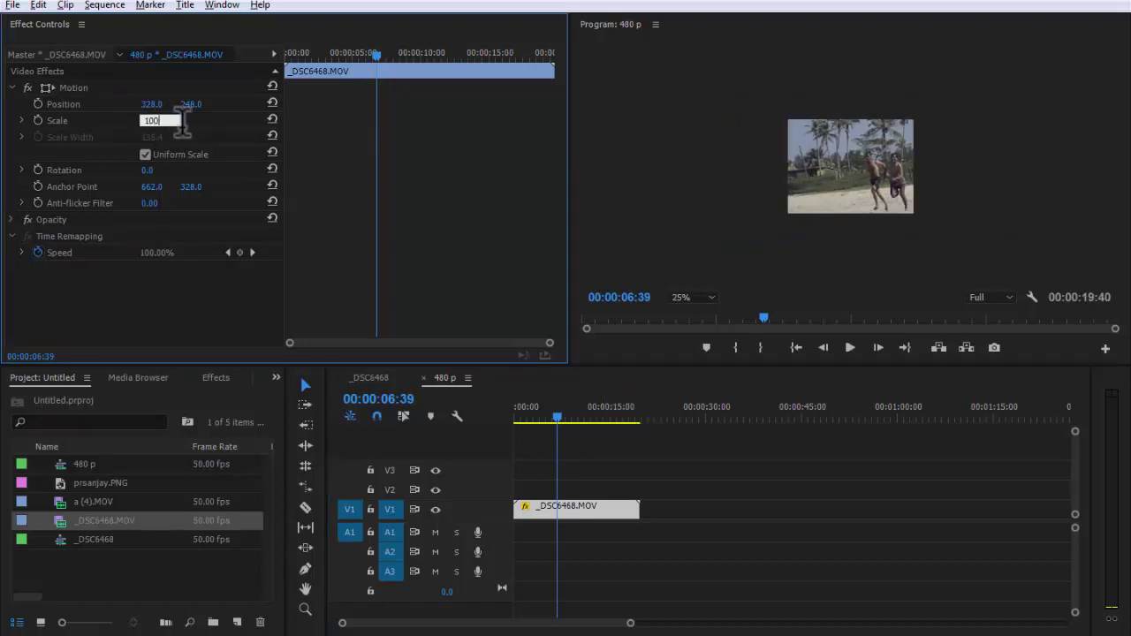
pyautogui.press('Return')
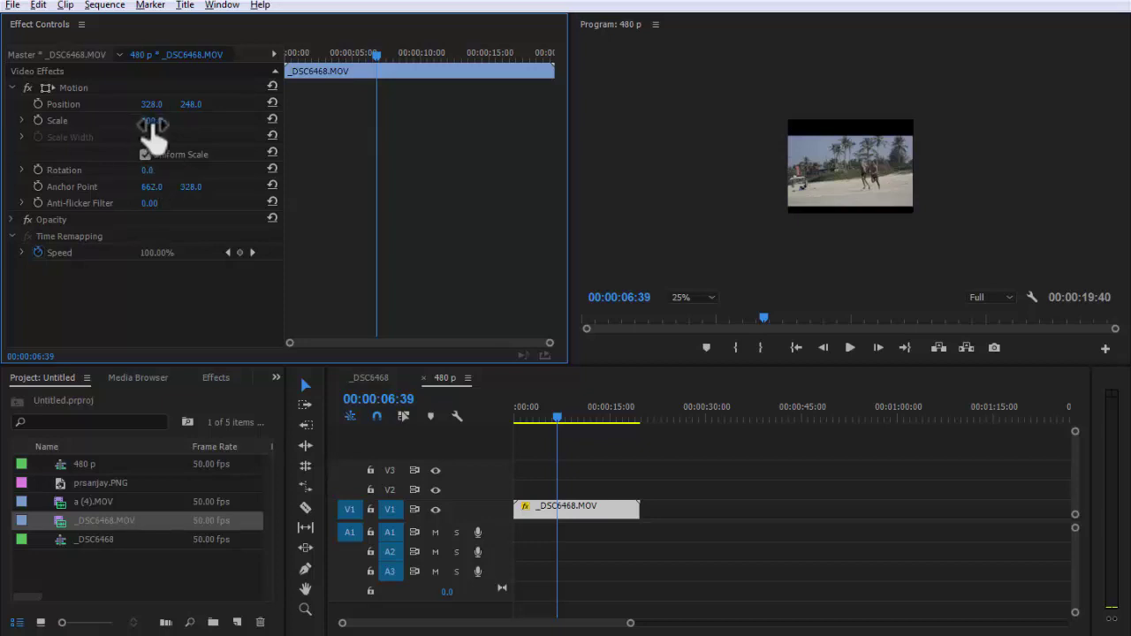
pyautogui.rightClick(588, 505)
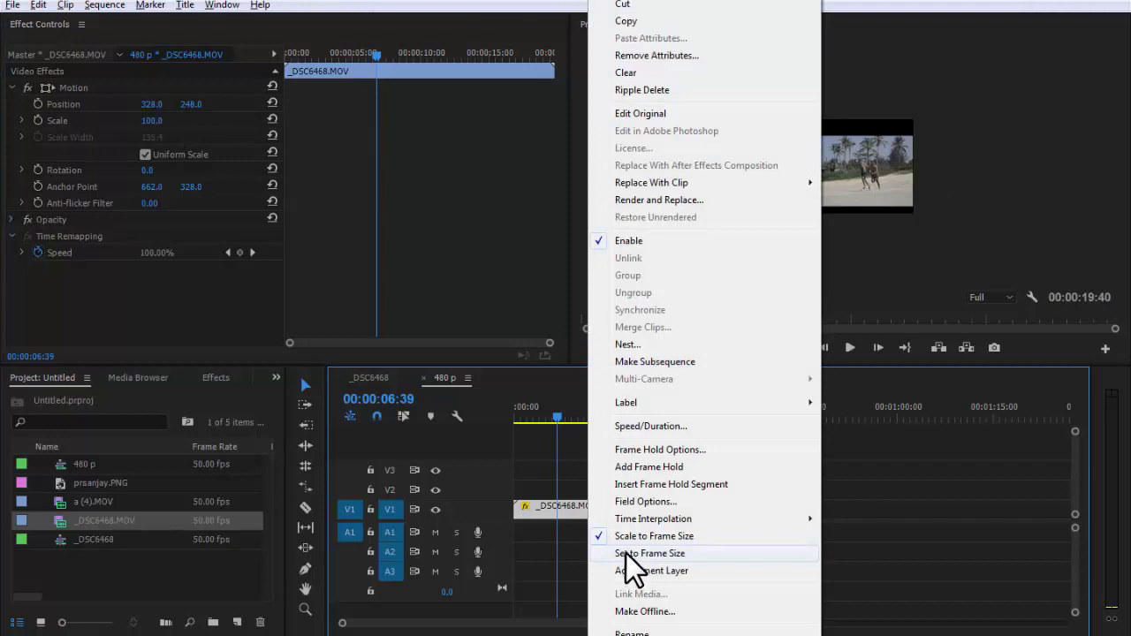
pyautogui.click(626, 553)
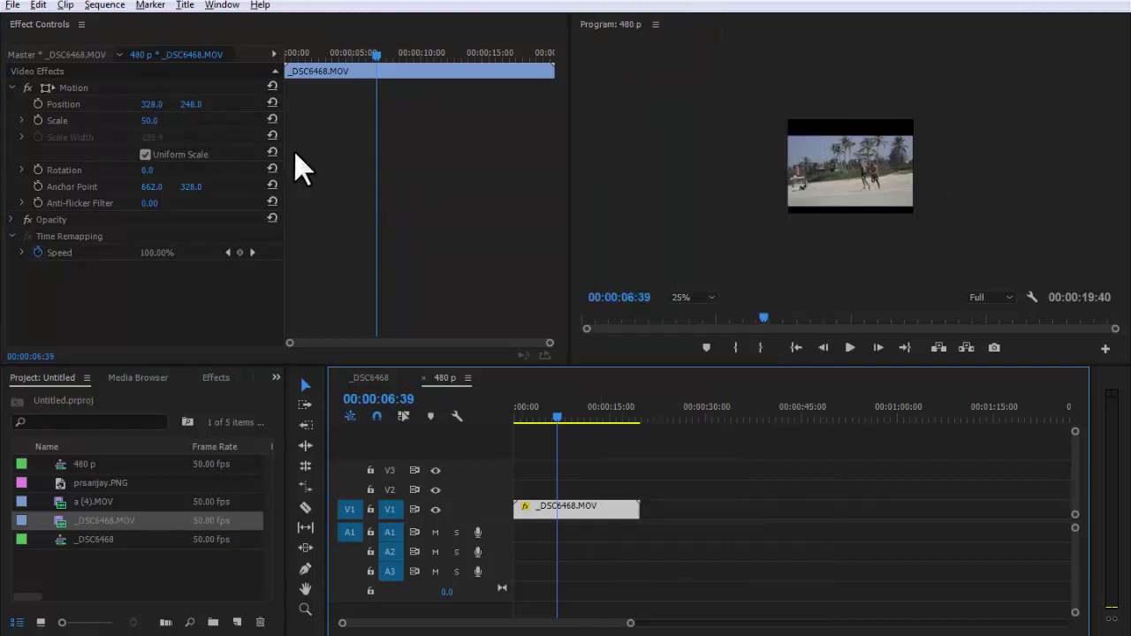